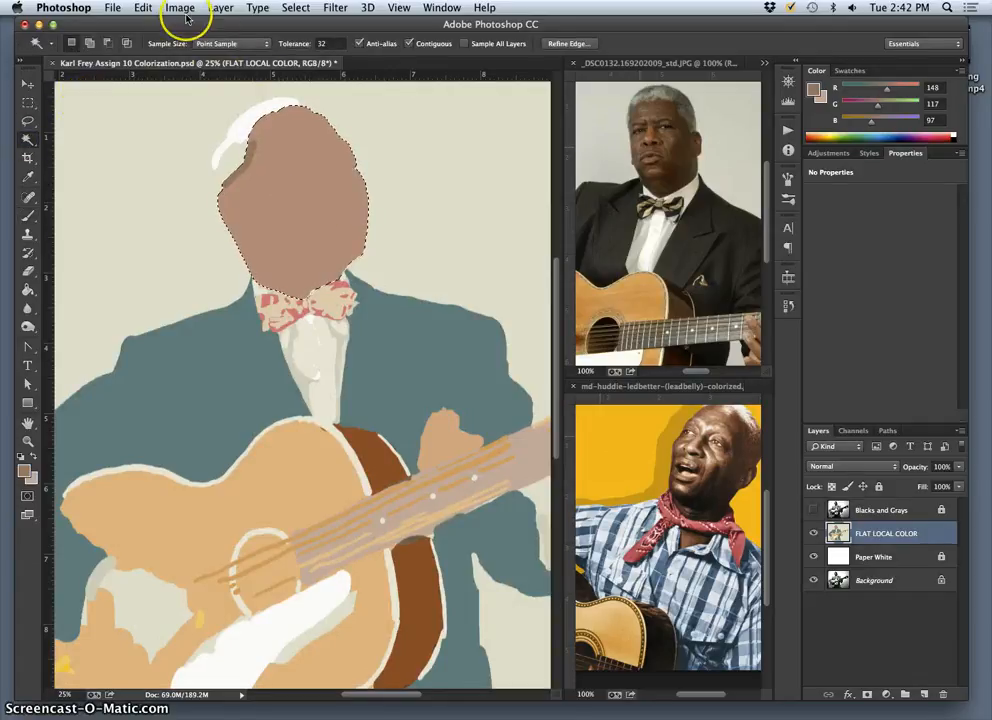
Adjust the selected face on the FLAT LOCAL COLOR layer with Hue/Saturation: hue -2, saturation +15, lightness +17.
left_click(813, 510)
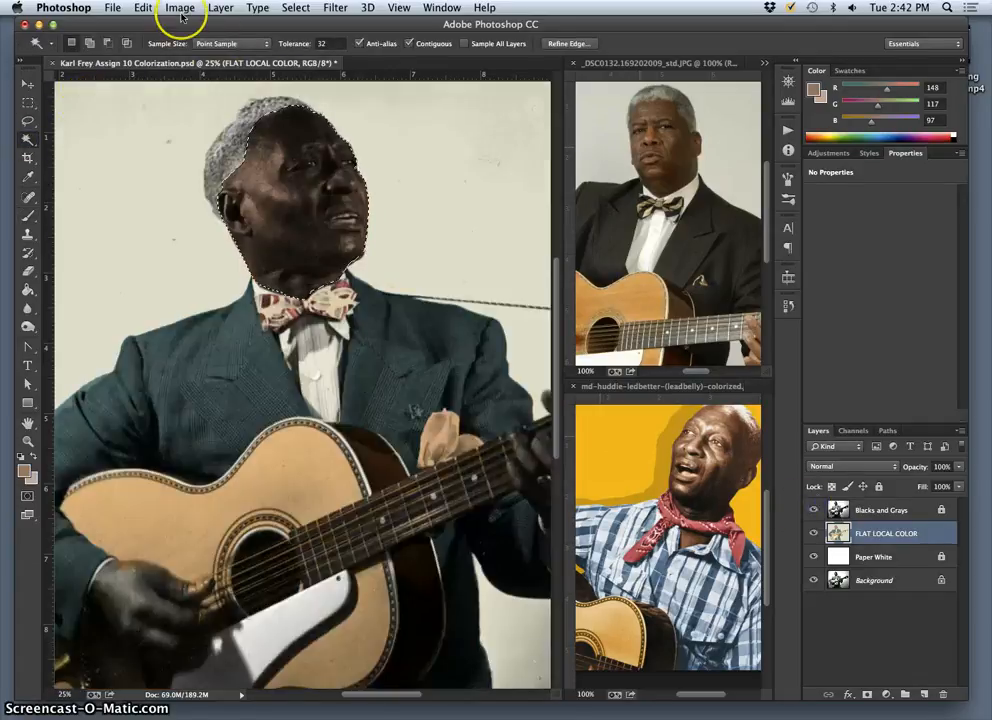
left_click(182, 14)
mouse_move(262, 47)
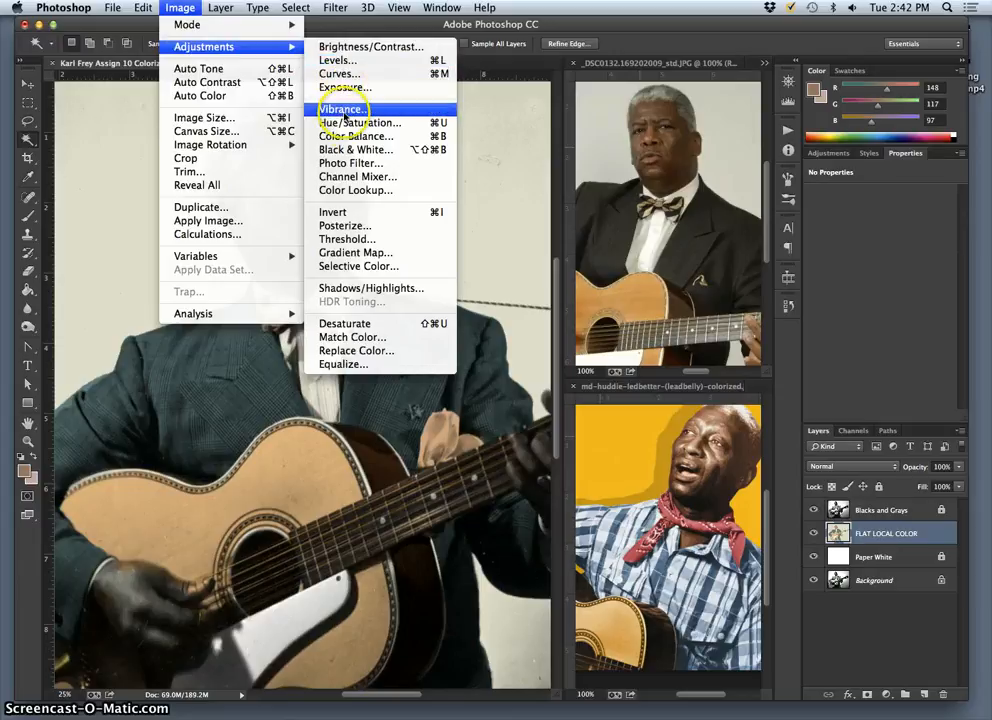
left_click(355, 122)
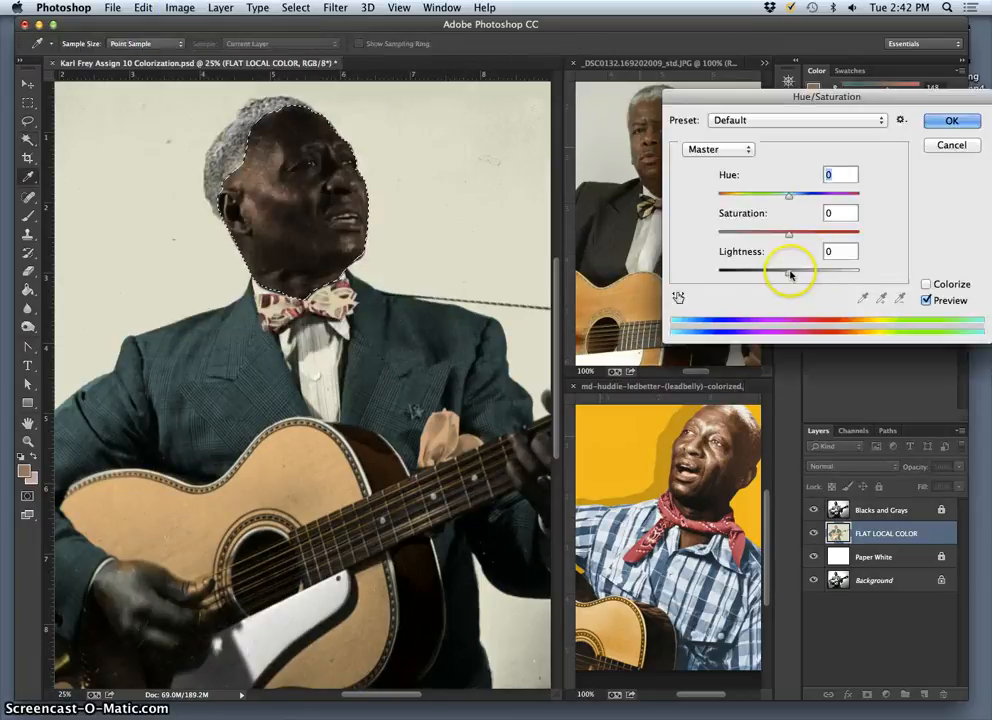
left_click_drag(790, 274, 801, 272)
left_click_drag(789, 195, 799, 236)
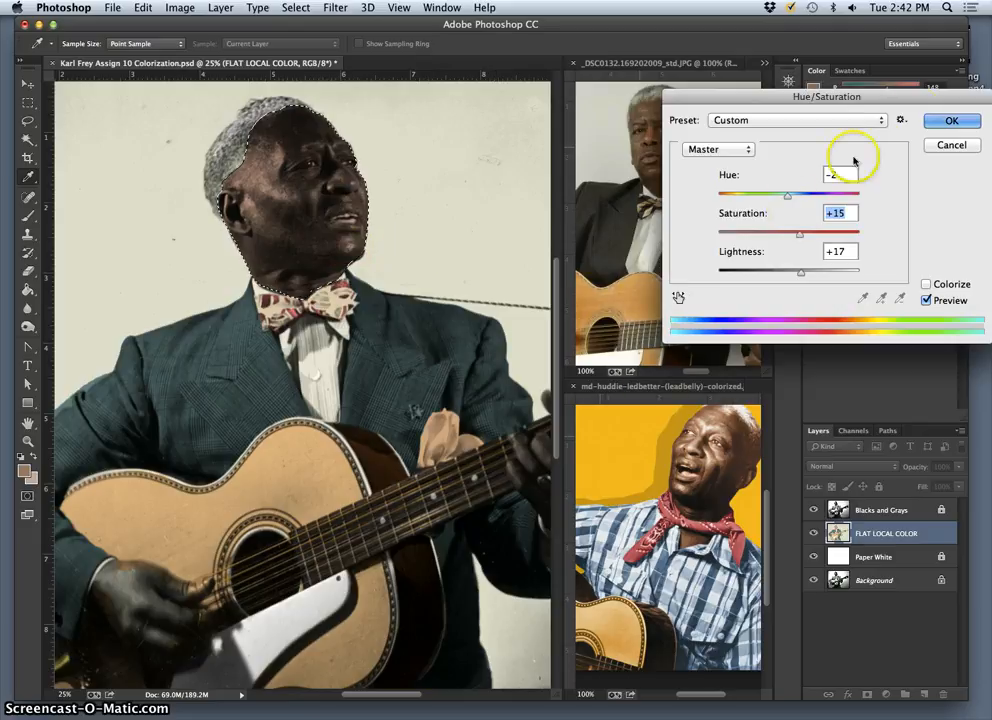
left_click(951, 121)
Deselect the face, sample its new skin color and brush over the darker strip along the hairline, checking against the Blacks and Grays layer.
left_click(813, 510)
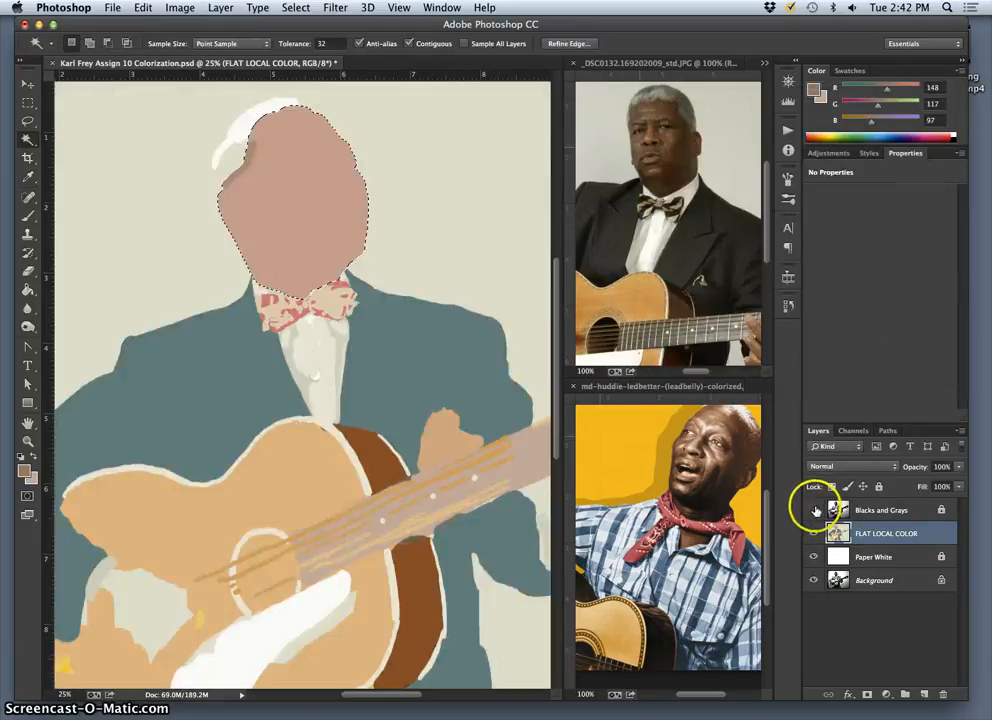
left_click(813, 510)
left_click(813, 510)
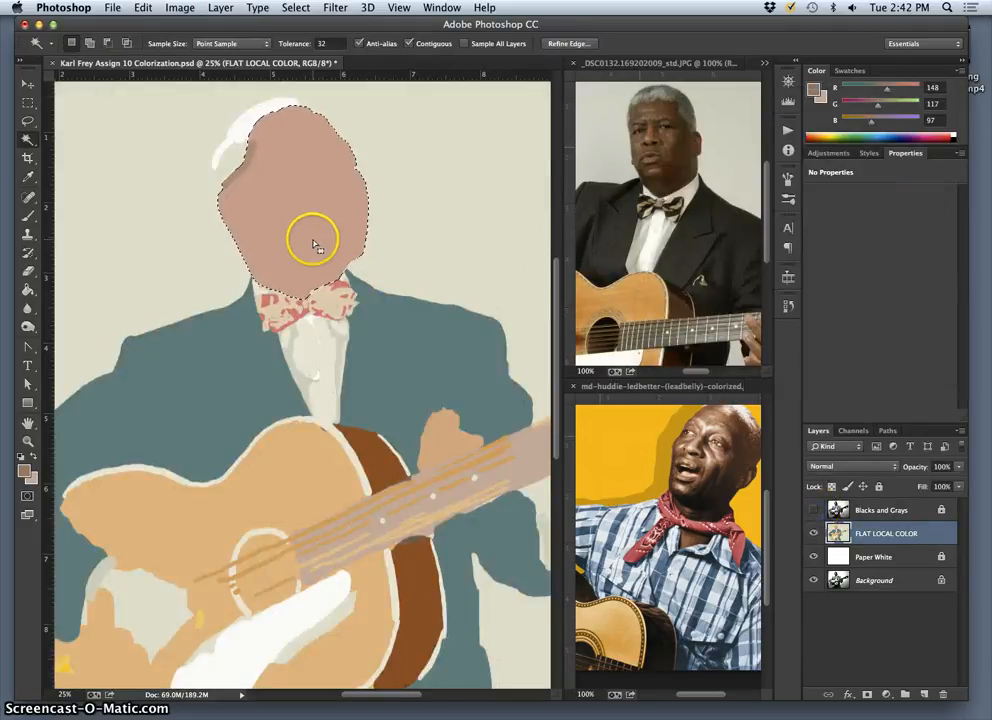
key("ctrl+d")
left_click(31, 218)
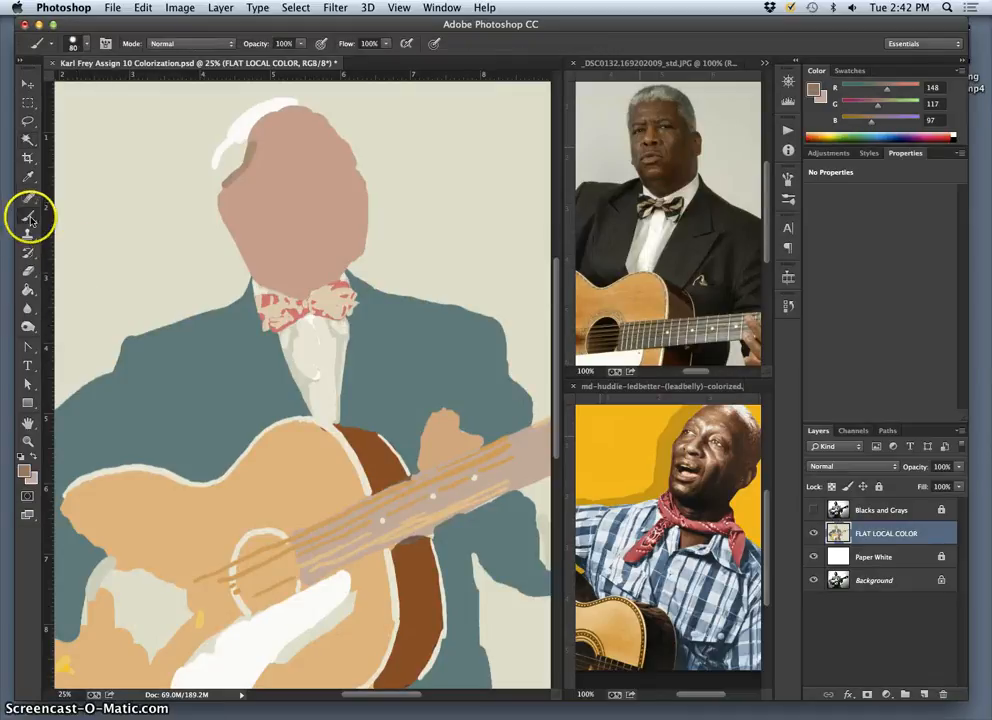
left_click(237, 161, "alt")
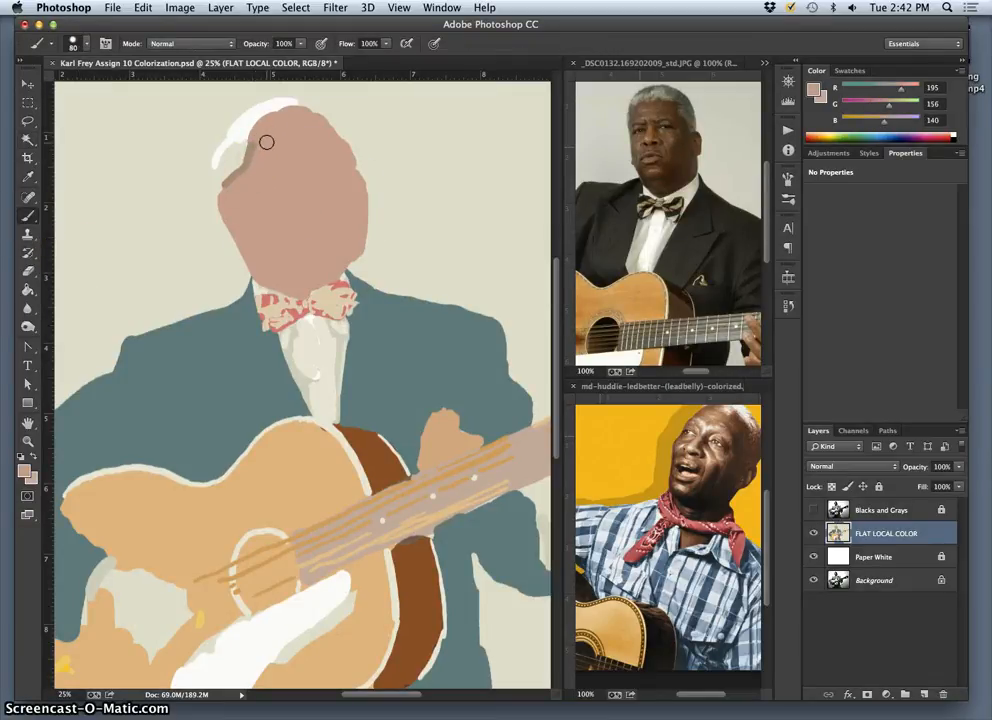
left_click_drag(269, 135, 252, 157)
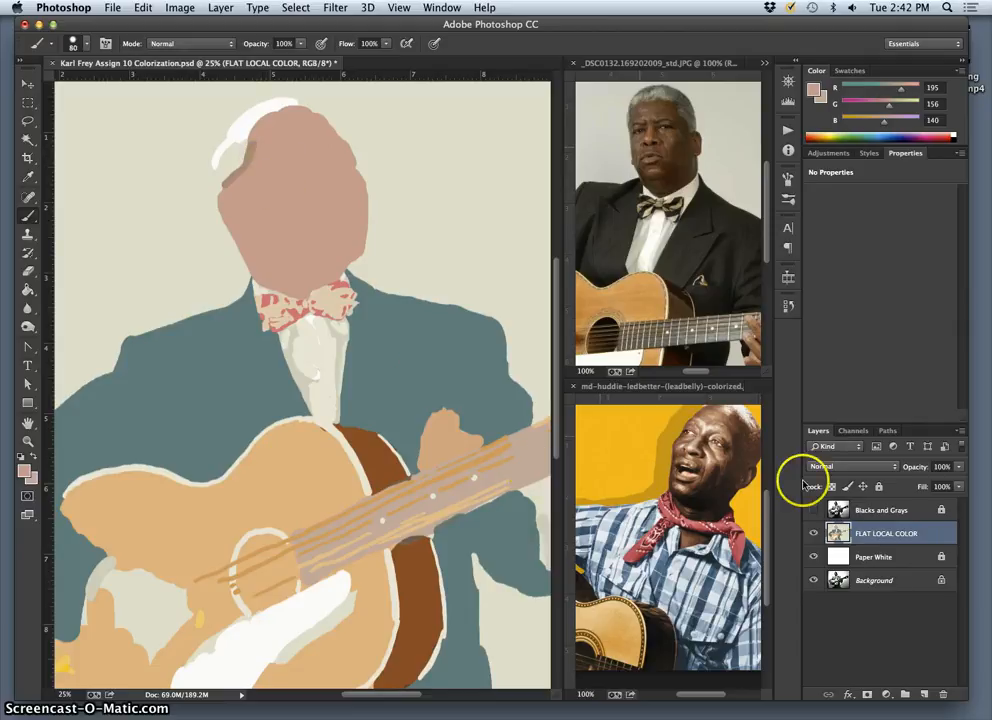
left_click(813, 510)
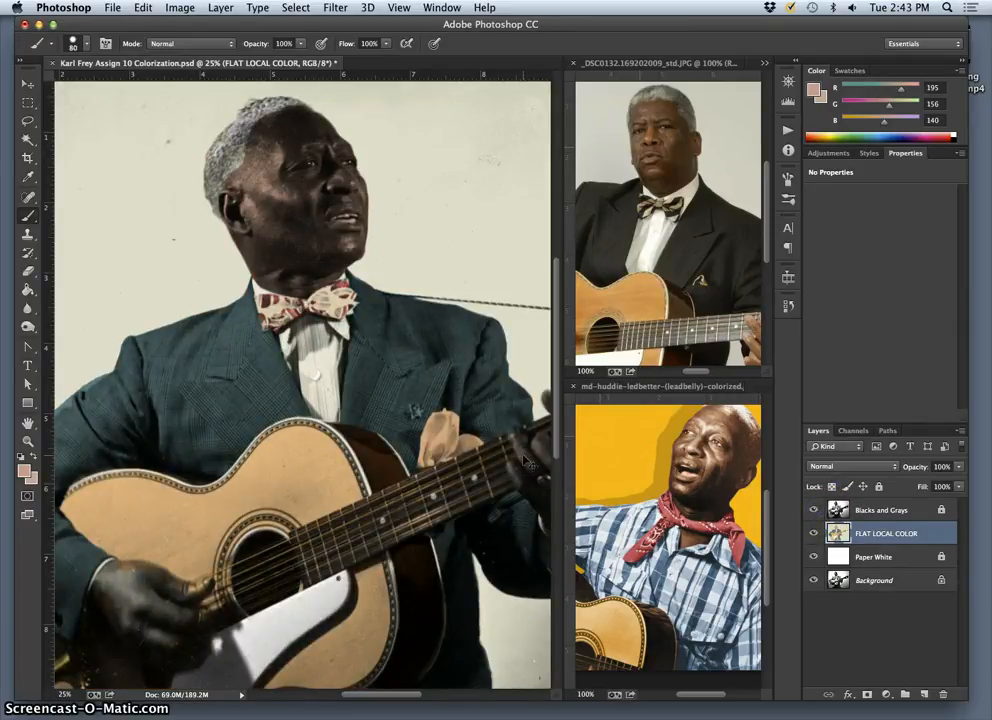
left_click_drag(247, 147, 247, 147)
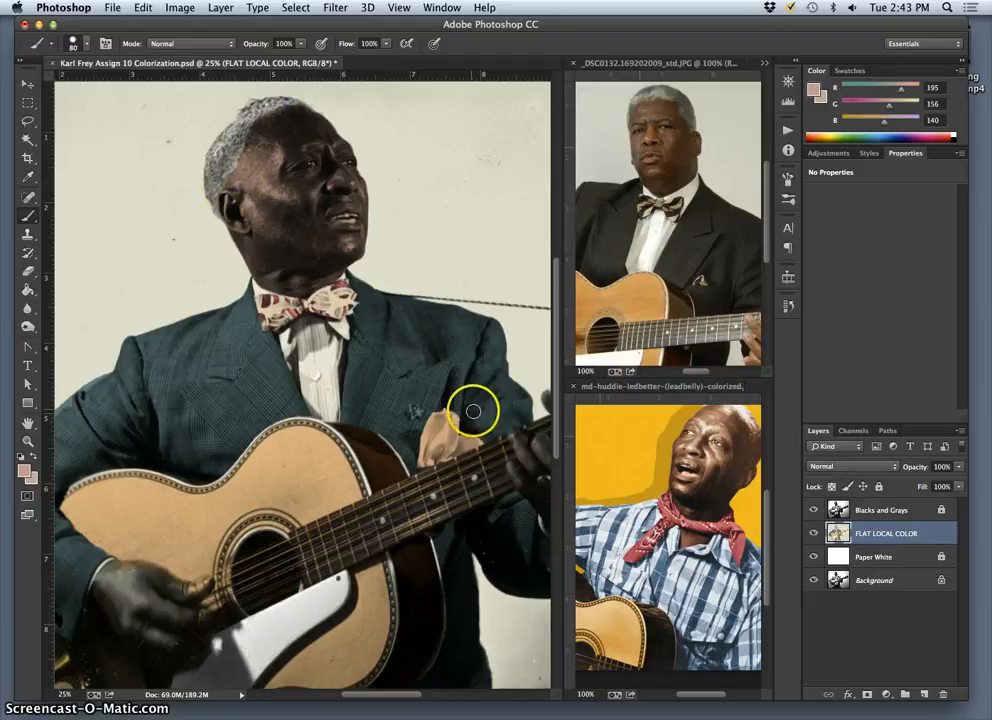
Paint the fingers and back of the hand on the guitar neck with the sampled skin color.
scroll(465, 421, "down", 5)
scroll(465, 421, "right", 4)
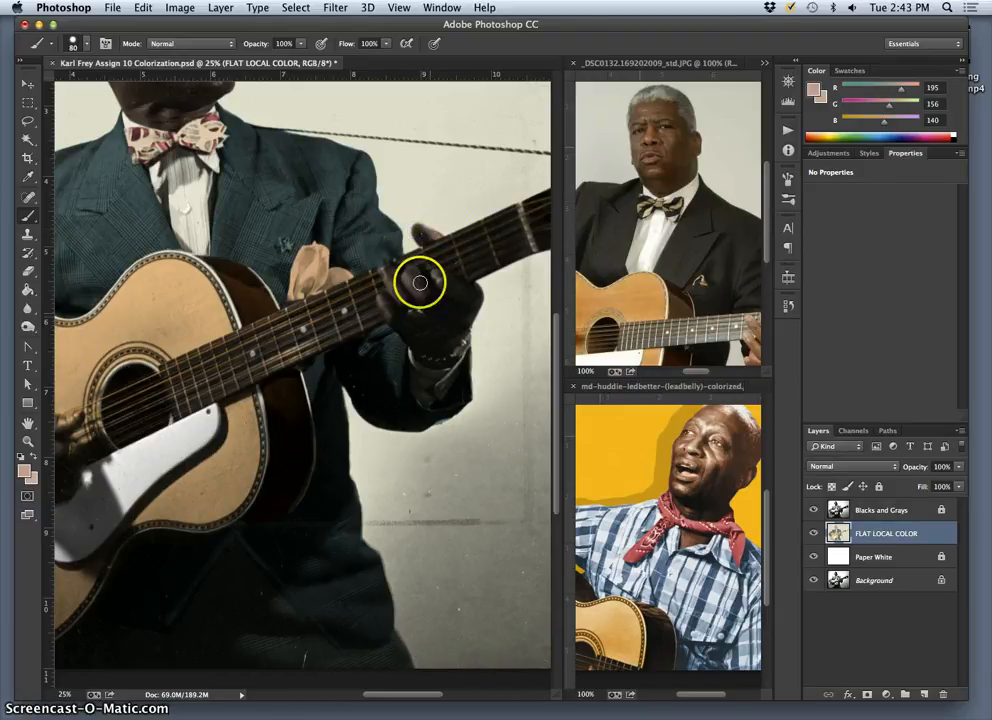
mouse_move(390, 274)
left_mouse_down()
mouse_move(409, 304)
mouse_move(407, 274)
left_mouse_up()
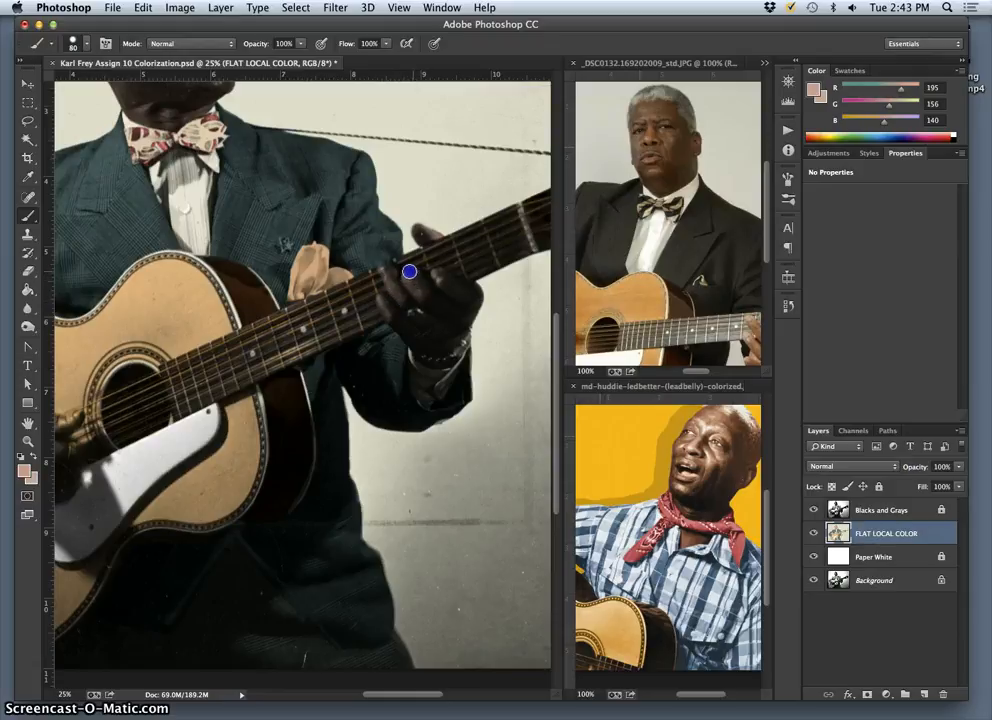
mouse_move(422, 294)
left_mouse_down()
mouse_move(426, 336)
mouse_move(383, 304)
mouse_move(404, 328)
left_mouse_up()
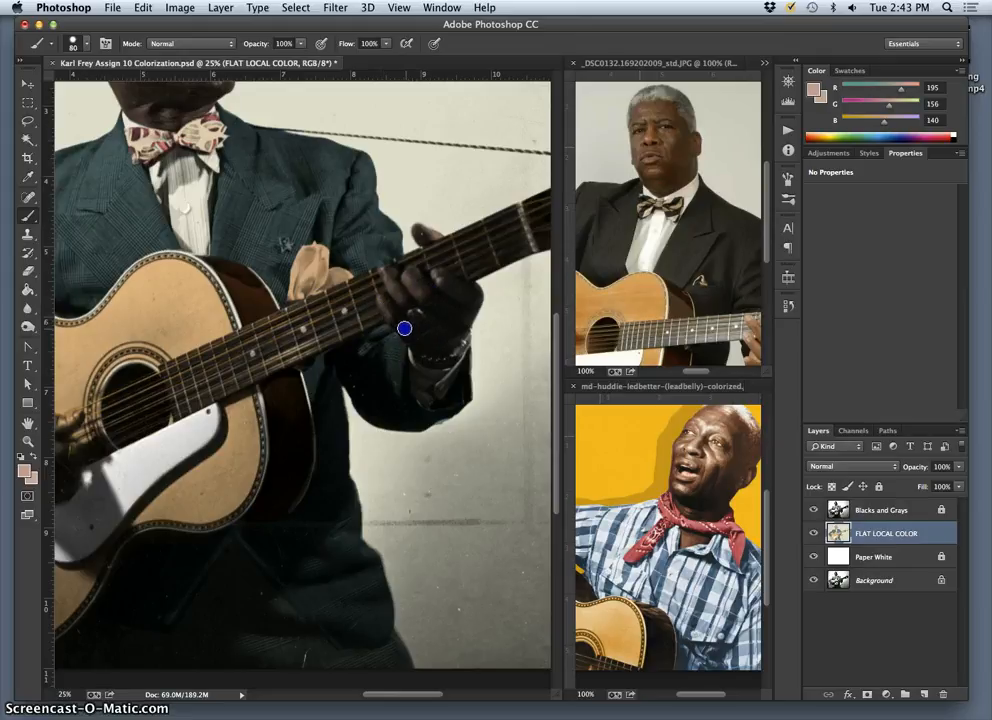
left_click(440, 281)
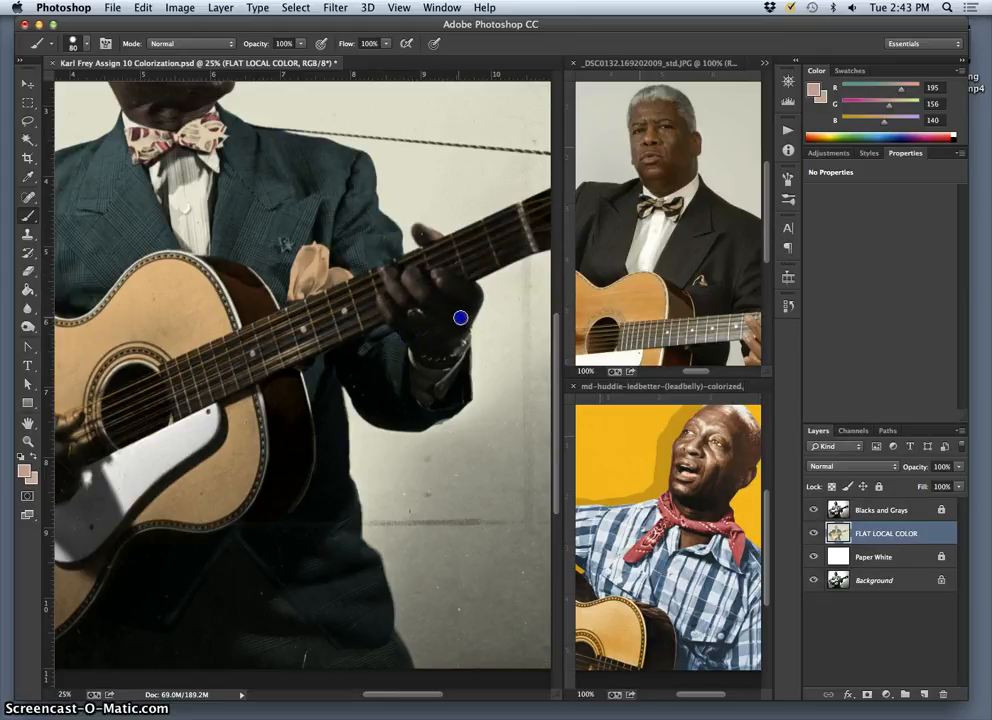
left_click_drag(473, 304, 474, 289)
mouse_move(437, 347)
left_mouse_down()
mouse_move(445, 350)
mouse_move(421, 310)
left_mouse_up()
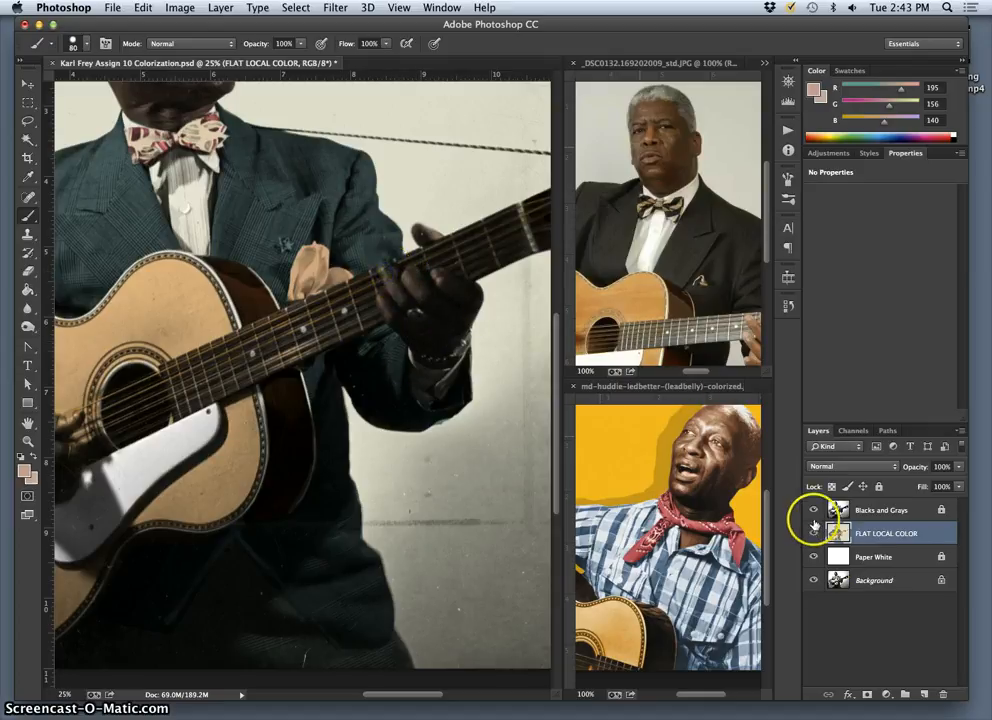
Hide the Blacks and Grays layer, fill the unpainted gap in the fretting hand with skin color, and show the layer again.
left_click(813, 510)
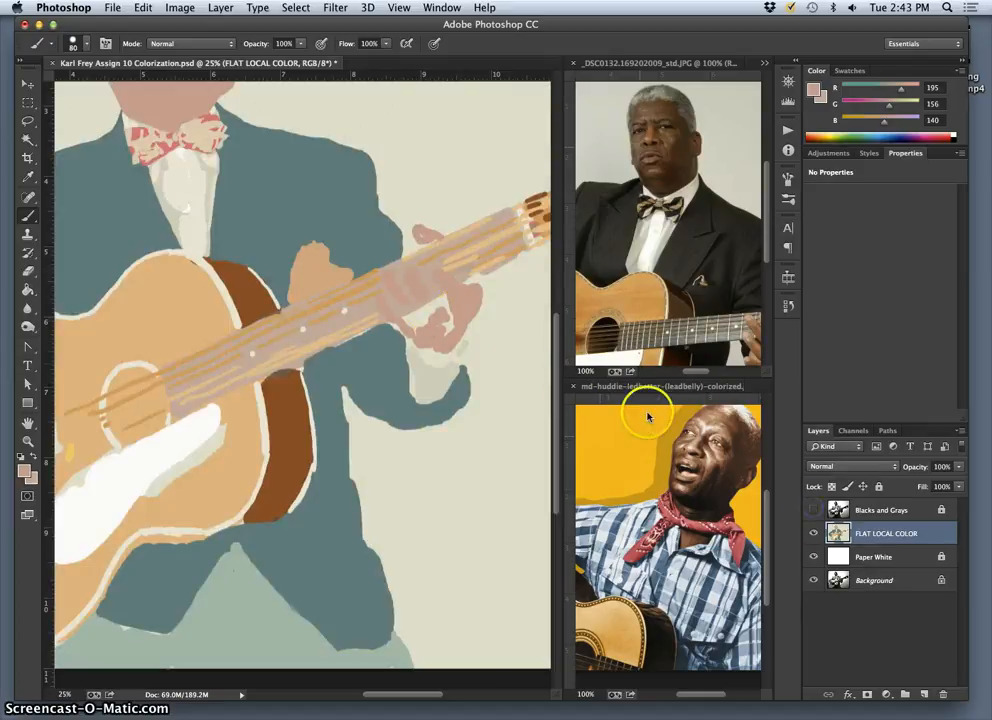
mouse_move(445, 312)
left_mouse_down()
mouse_move(454, 318)
mouse_move(419, 312)
left_mouse_up()
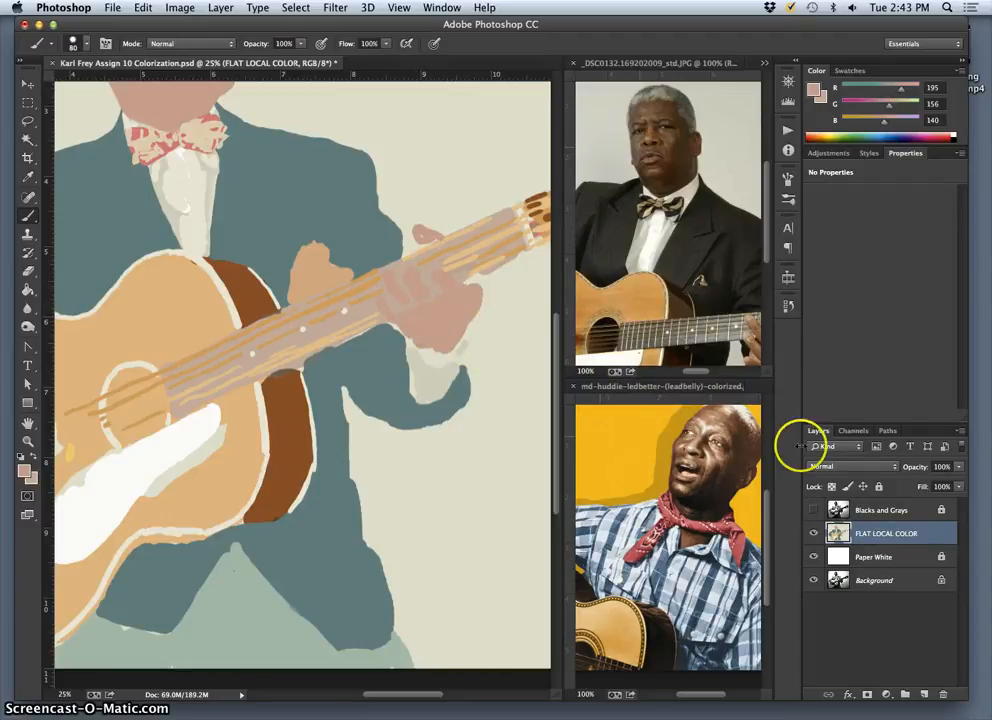
left_click(813, 510)
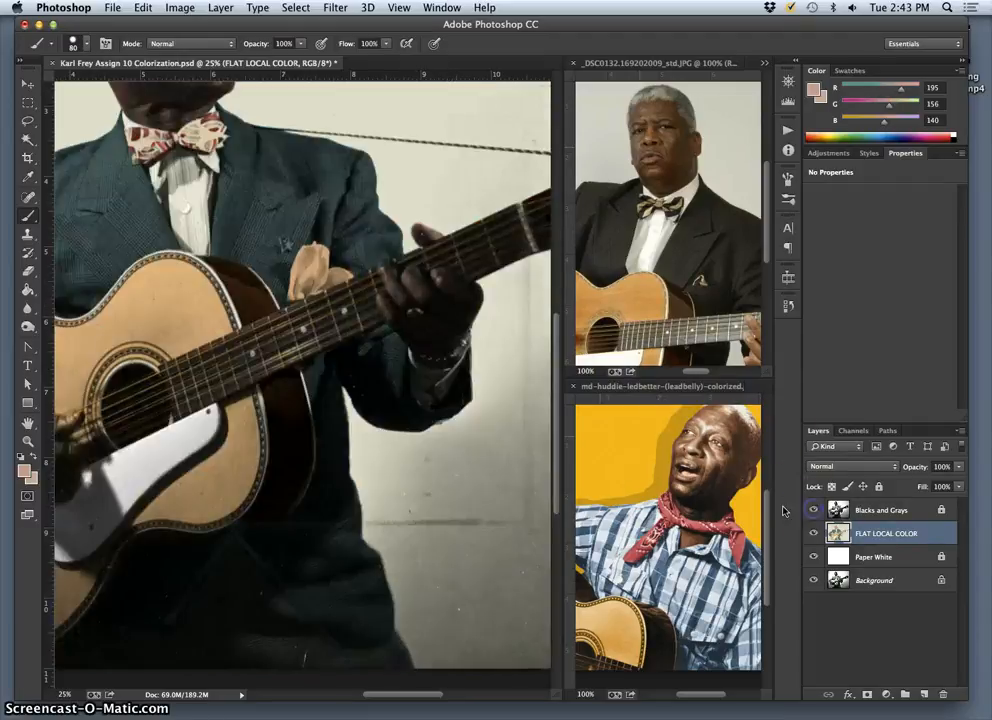
left_click(422, 295)
left_click(449, 287)
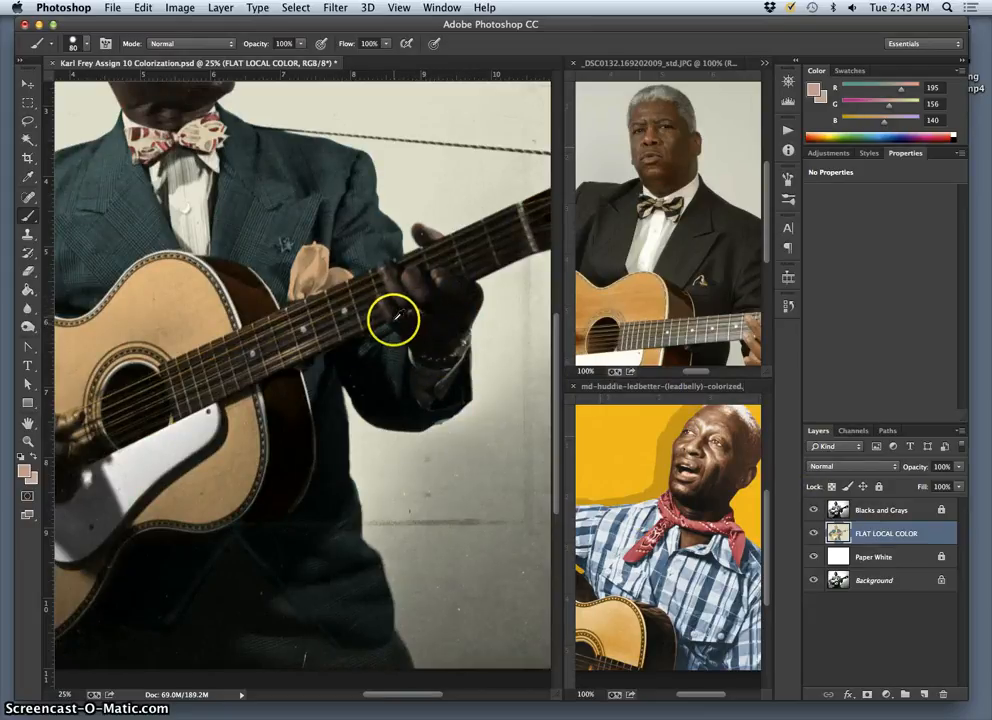
Sample the guitar body's tan color and paint the ring and bracelet on the fretting hand.
left_click(212, 316, "alt")
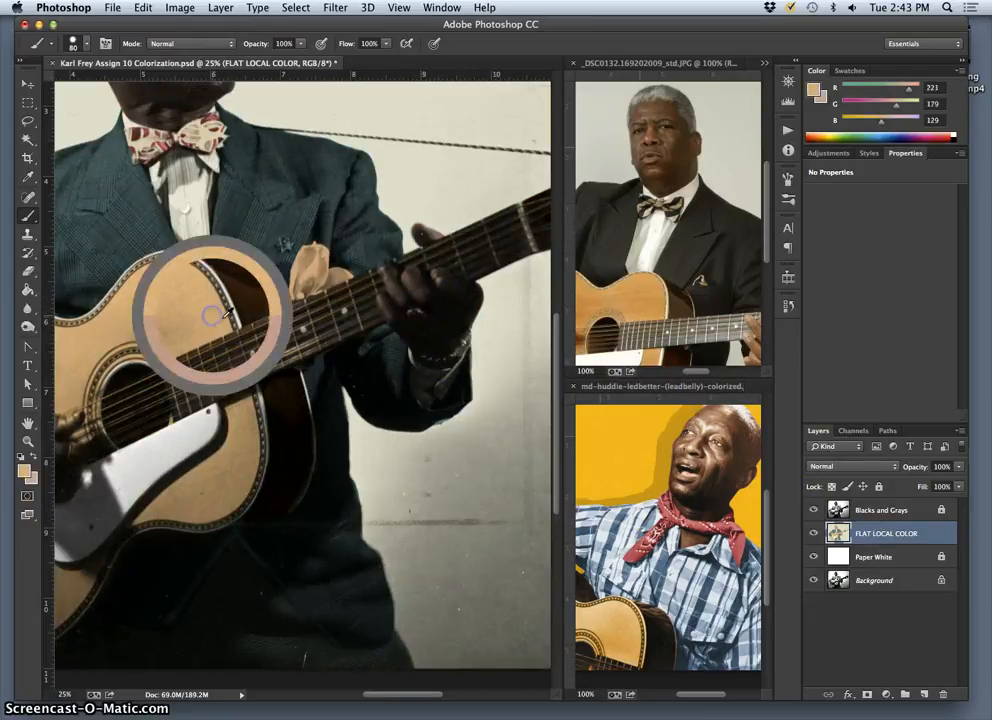
left_click(414, 311)
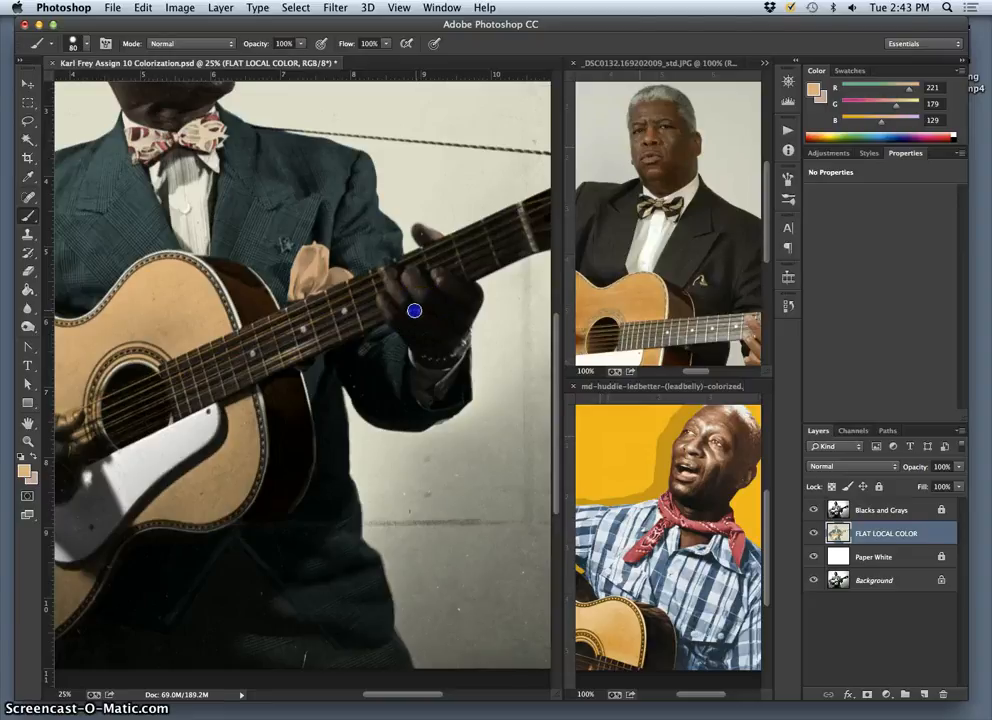
left_click(460, 348)
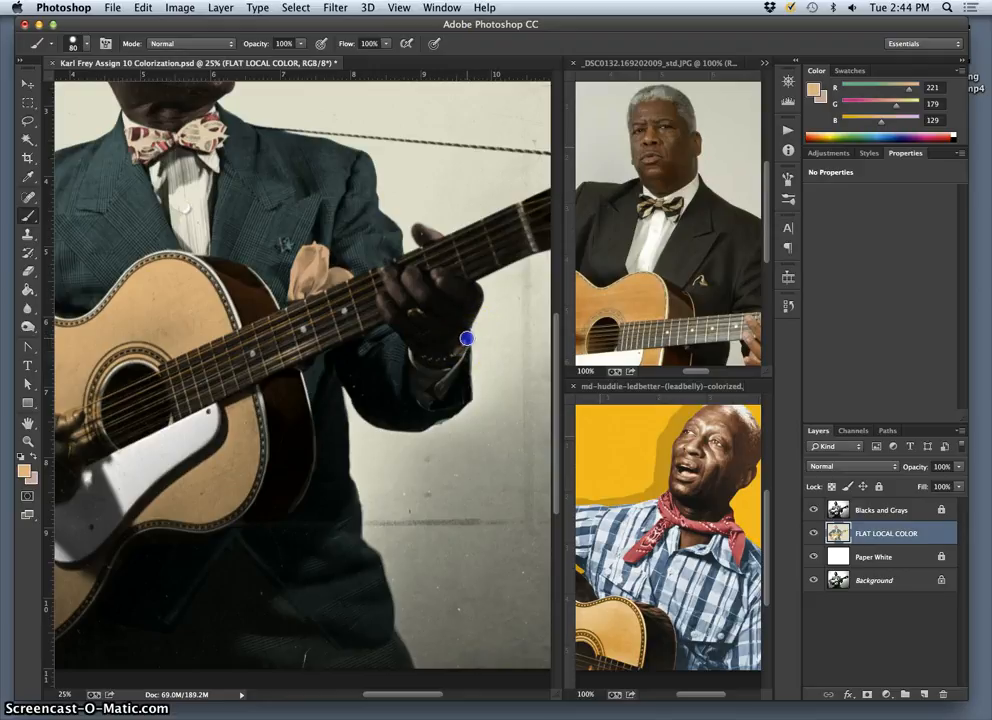
mouse_move(428, 360)
left_mouse_down()
mouse_move(419, 355)
mouse_move(464, 338)
mouse_move(434, 388)
left_mouse_up()
Sample the shirt front's cream color and paint the shirt cuff below the bracelet.
left_click(193, 190, "alt")
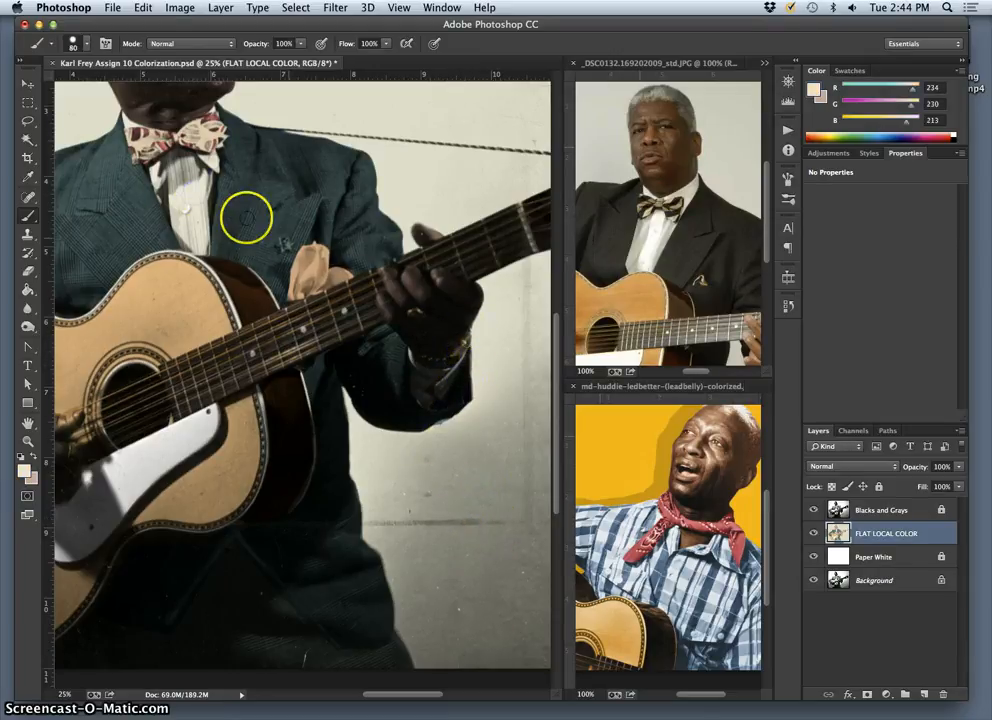
left_click(426, 375)
left_click_drag(426, 375, 413, 359)
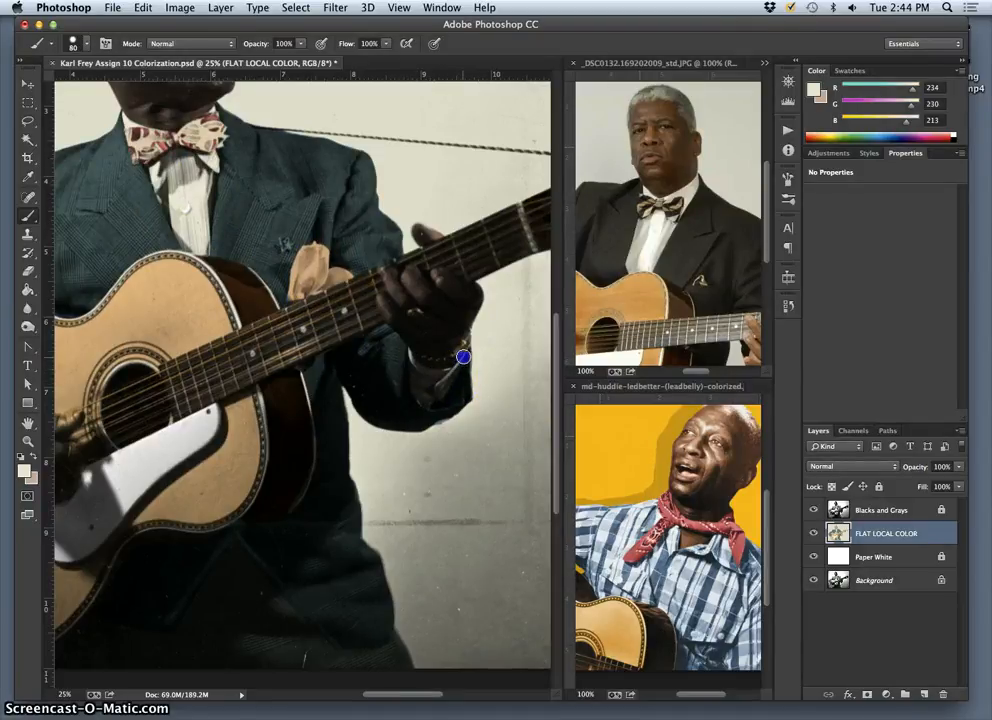
left_click_drag(463, 357, 434, 394)
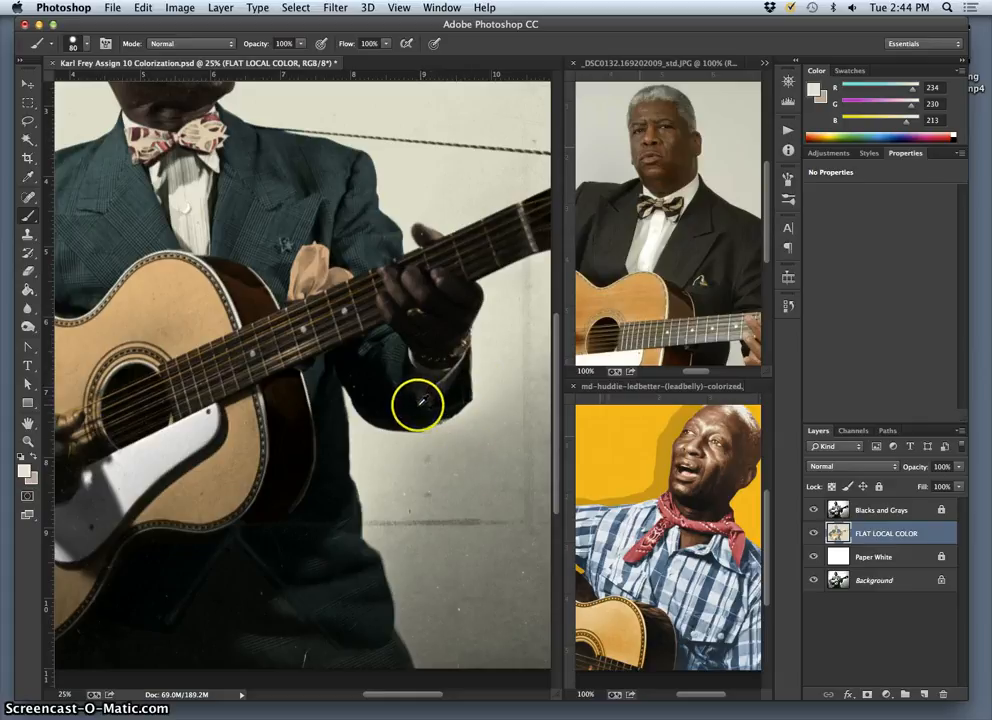
Sample the background color beneath the sleeve and clean up the sleeve's lower outer edge with it.
left_click(451, 441, "alt")
left_click_drag(444, 426, 451, 422)
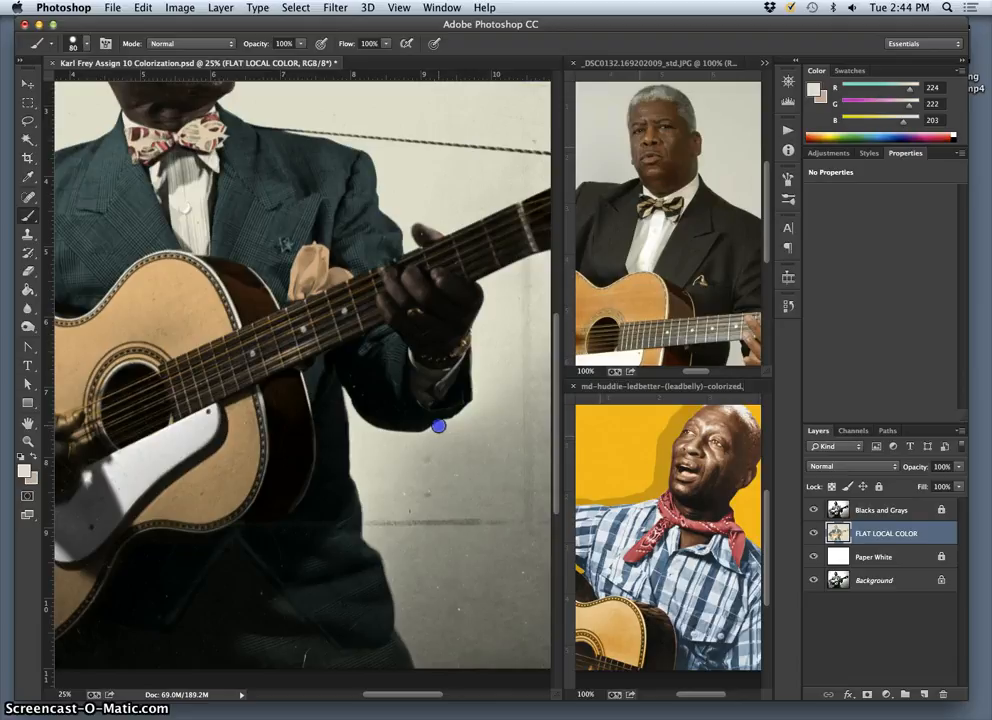
left_click_drag(453, 421, 452, 413)
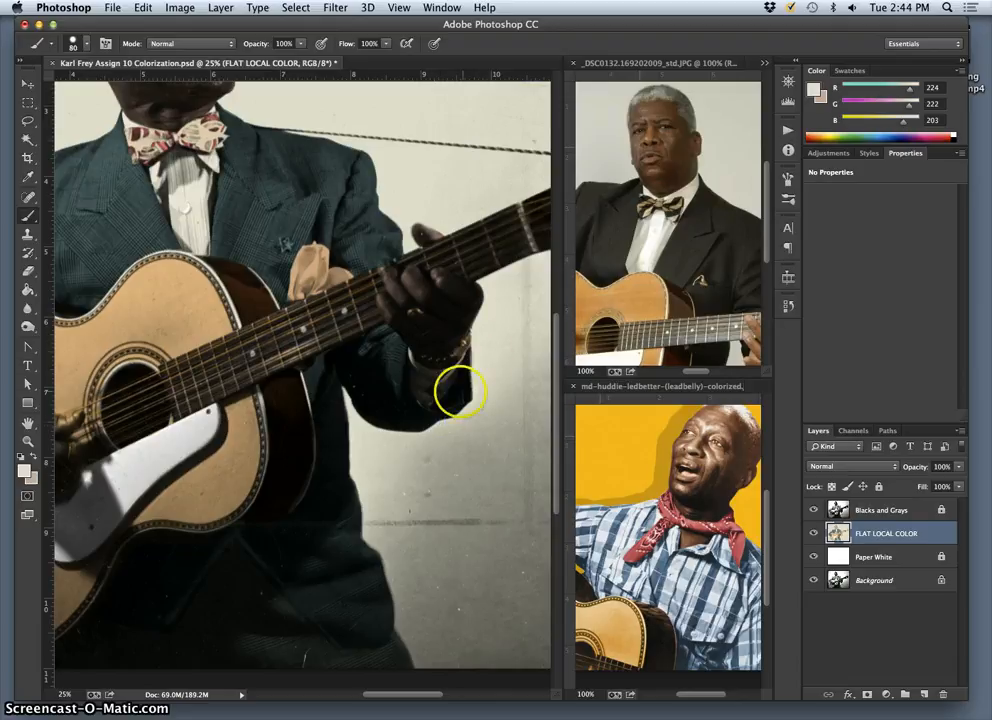
Refine the edge between the cuff and jacket sleeve using the sampled jacket teal and shirt cream.
left_click(387, 381, "alt")
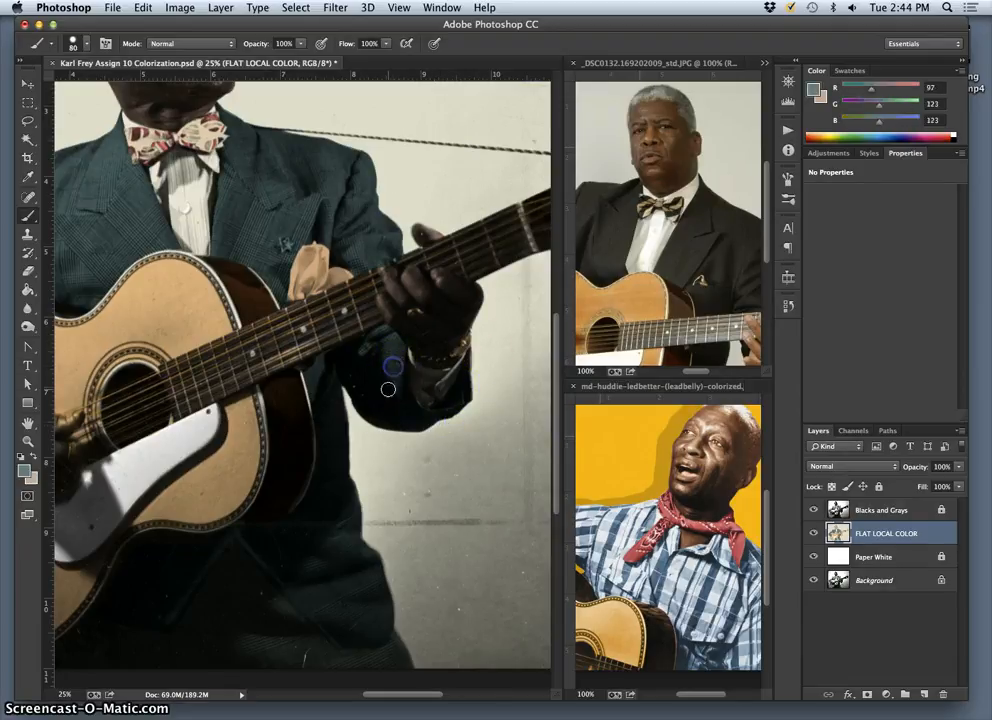
left_click(409, 401, "alt")
left_click(417, 390, "alt")
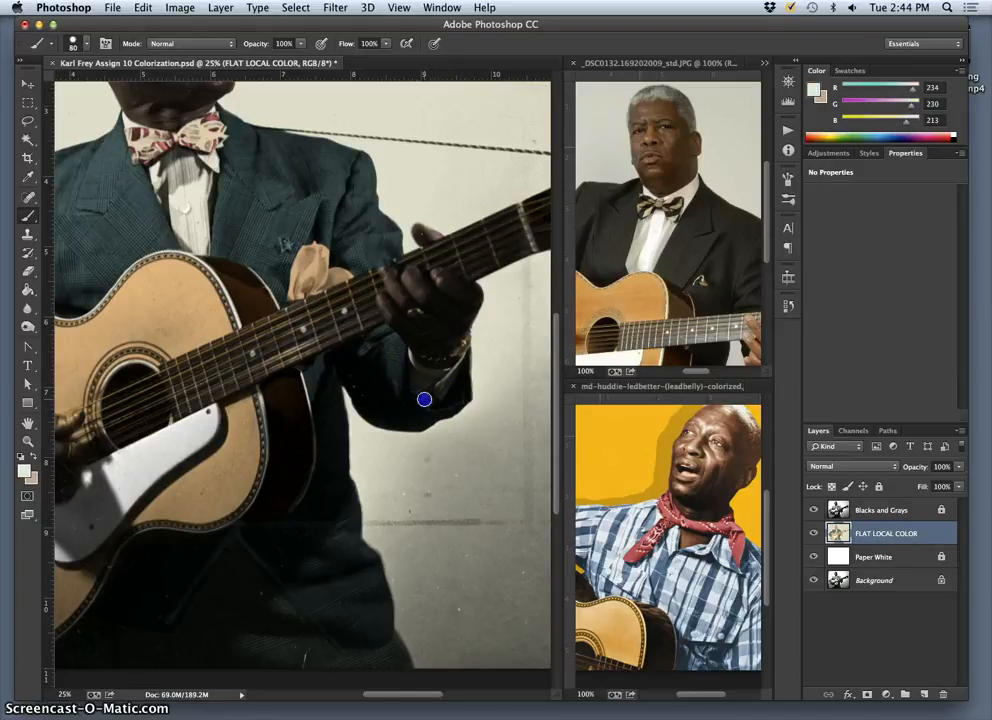
left_click_drag(439, 400, 421, 414)
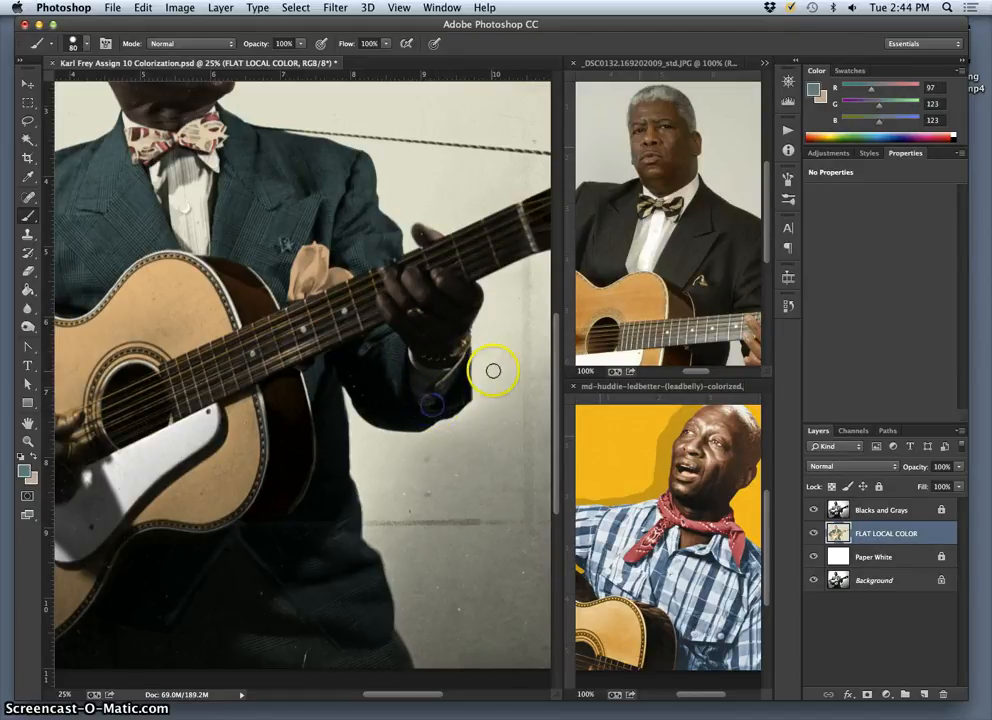
Sample the face's skin tone and paint over the gray areas of the strumming hand and its fingers.
mouse_move(414, 456)
left_mouse_down()
mouse_move(432, 433)
mouse_move(469, 416)
left_mouse_up()
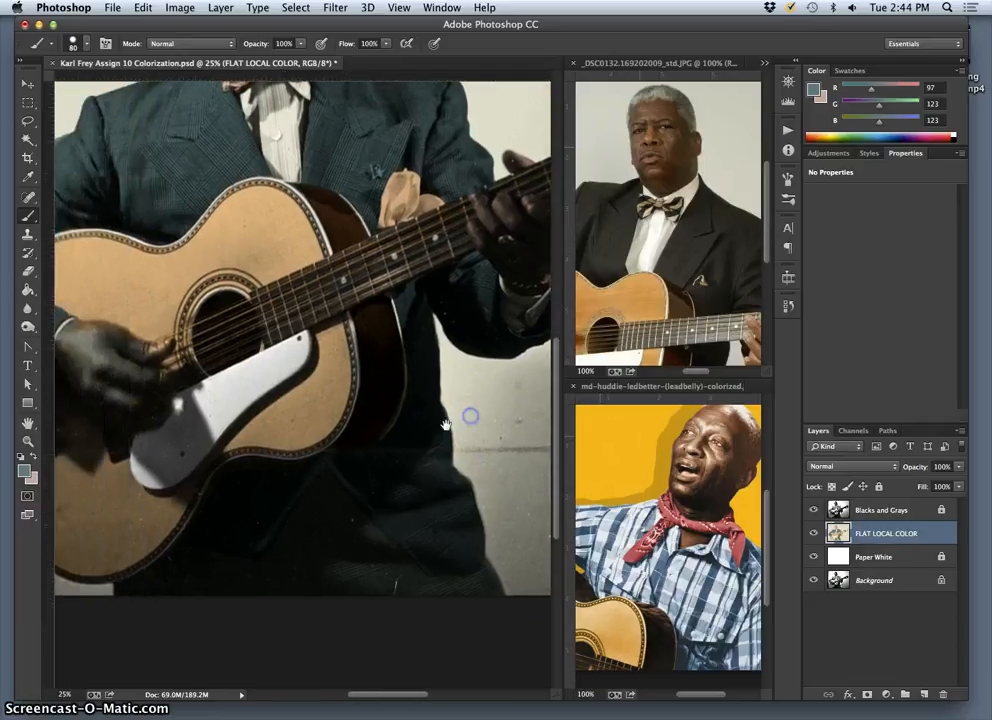
left_click_drag(377, 441, 456, 438)
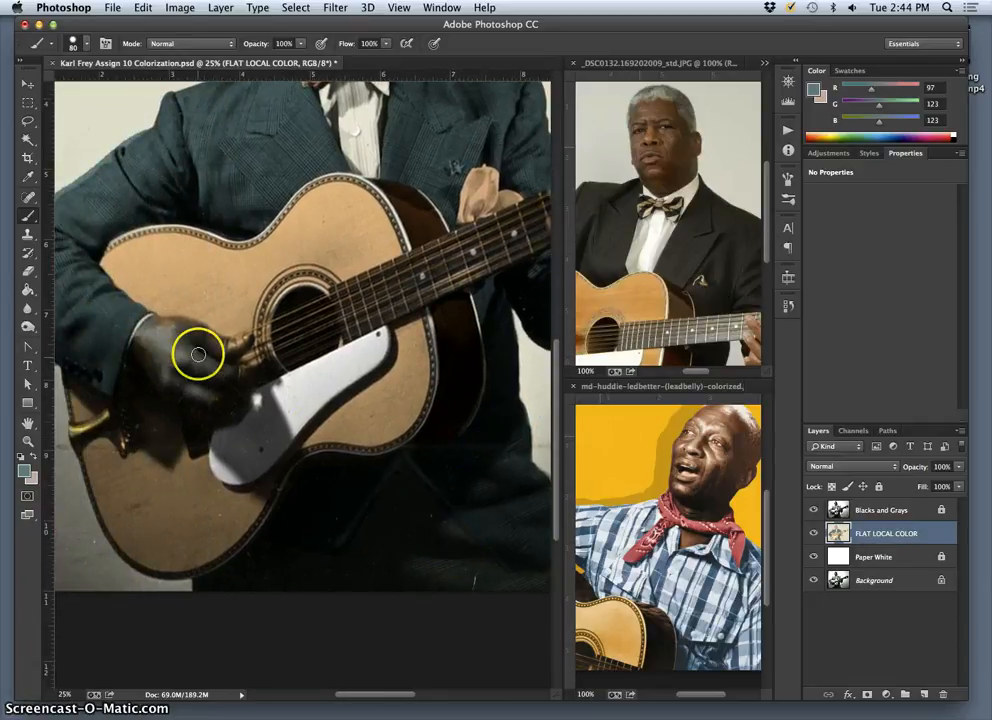
mouse_move(303, 301)
left_mouse_down()
mouse_move(378, 372)
mouse_move(433, 457)
left_mouse_up()
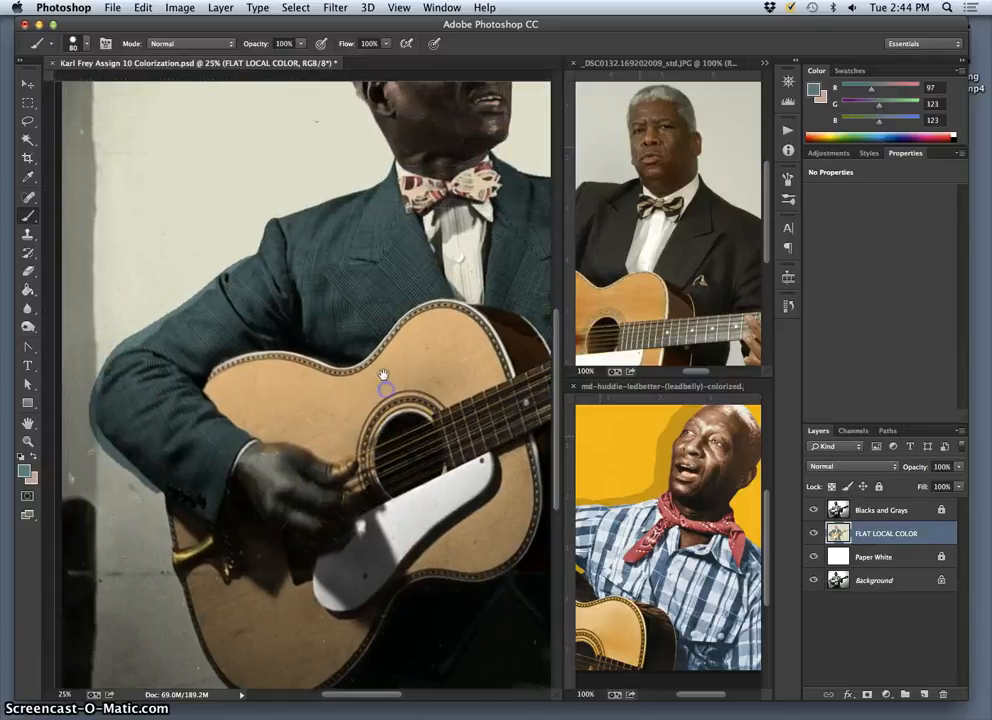
left_click(410, 112, "alt")
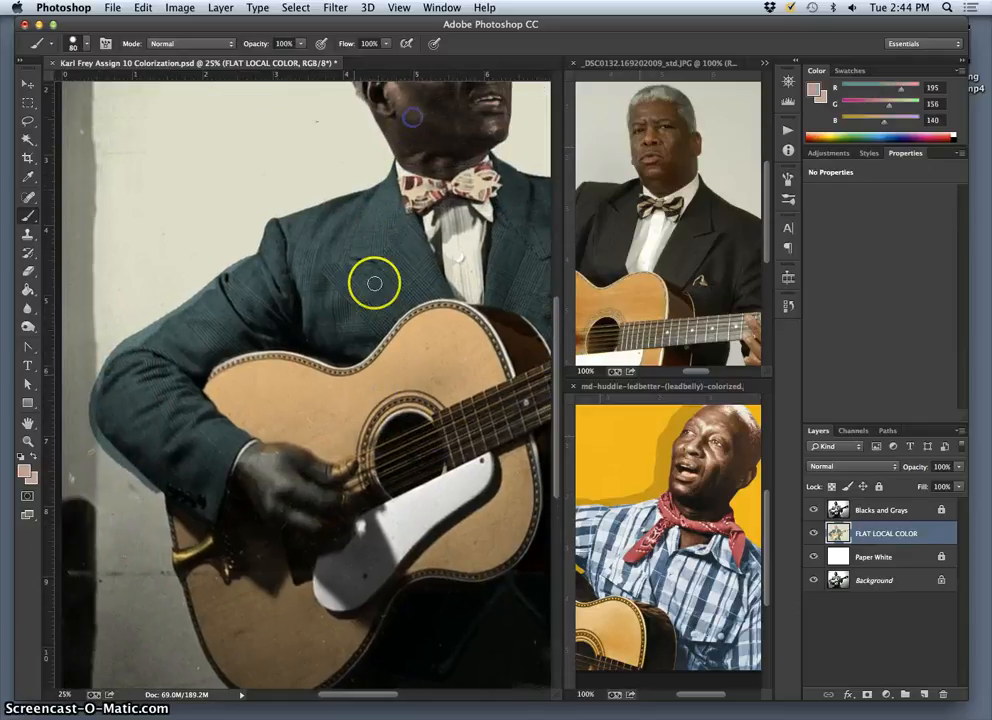
left_click(248, 478)
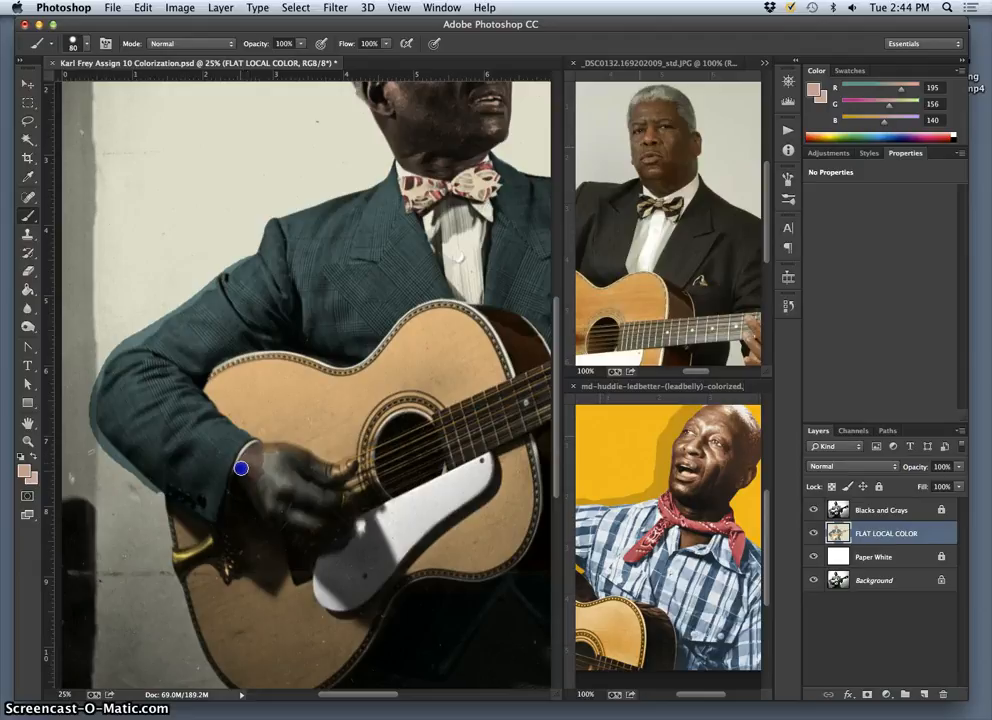
left_click_drag(275, 448, 286, 448)
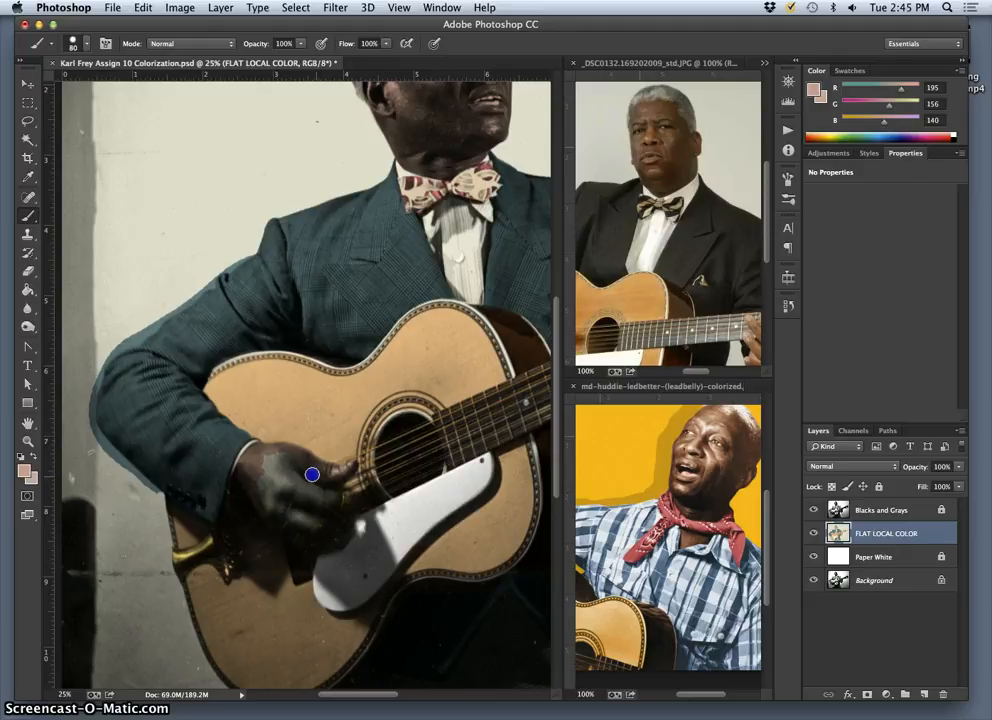
left_click_drag(293, 470, 265, 473)
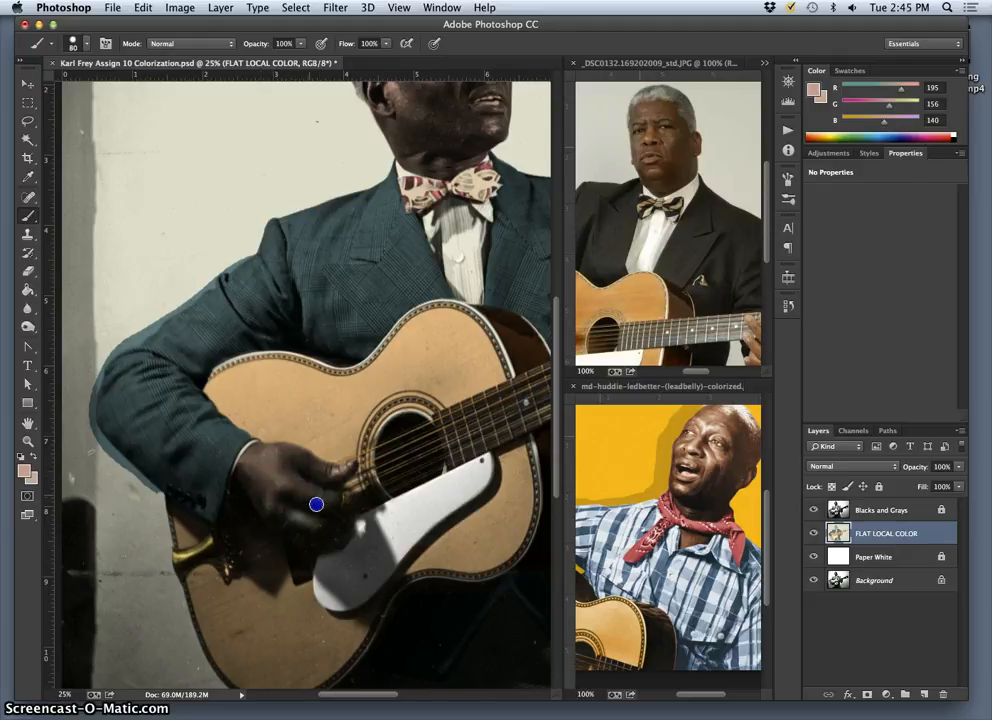
left_click_drag(332, 496, 330, 500)
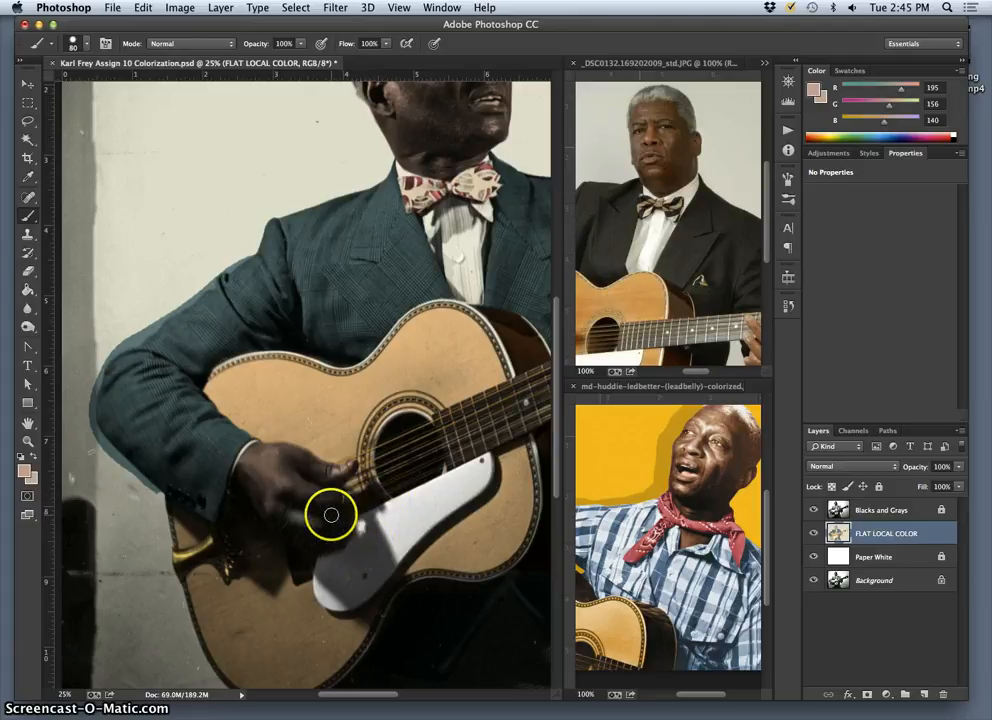
left_click(344, 494)
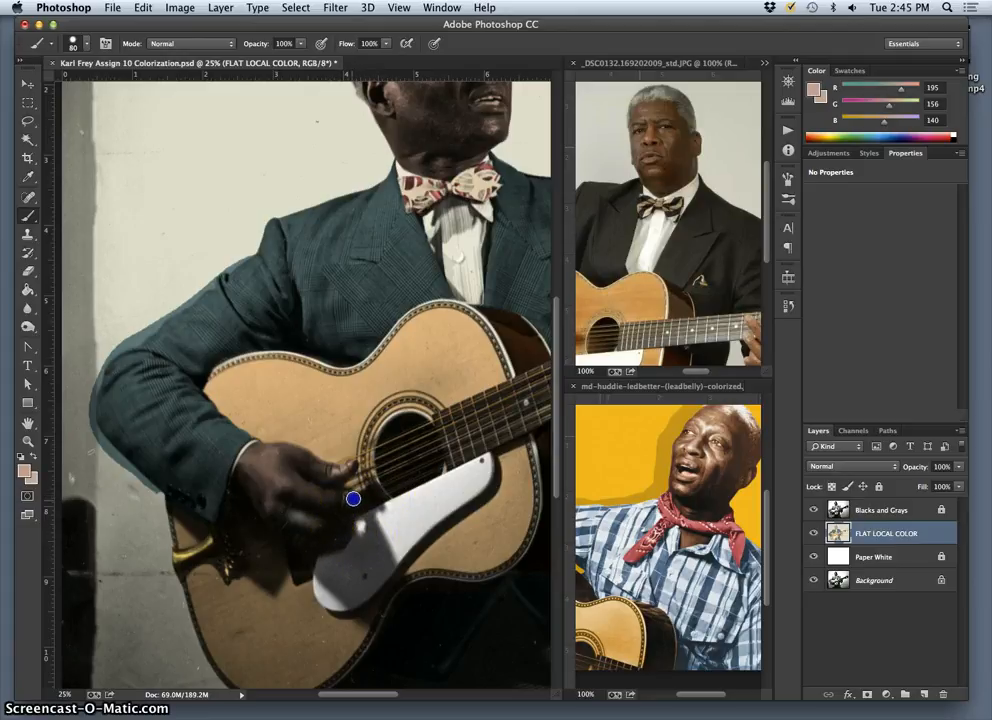
mouse_move(346, 495)
left_mouse_down()
mouse_move(302, 522)
mouse_move(295, 510)
mouse_move(263, 506)
mouse_move(335, 529)
mouse_move(300, 532)
left_mouse_up()
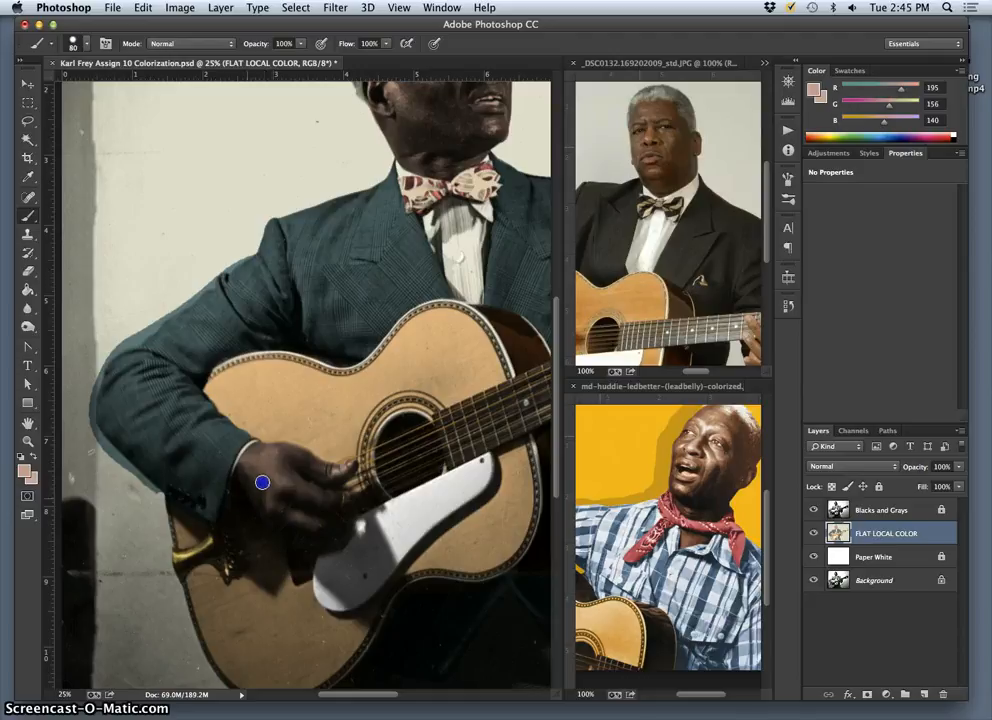
left_click_drag(284, 490, 289, 487)
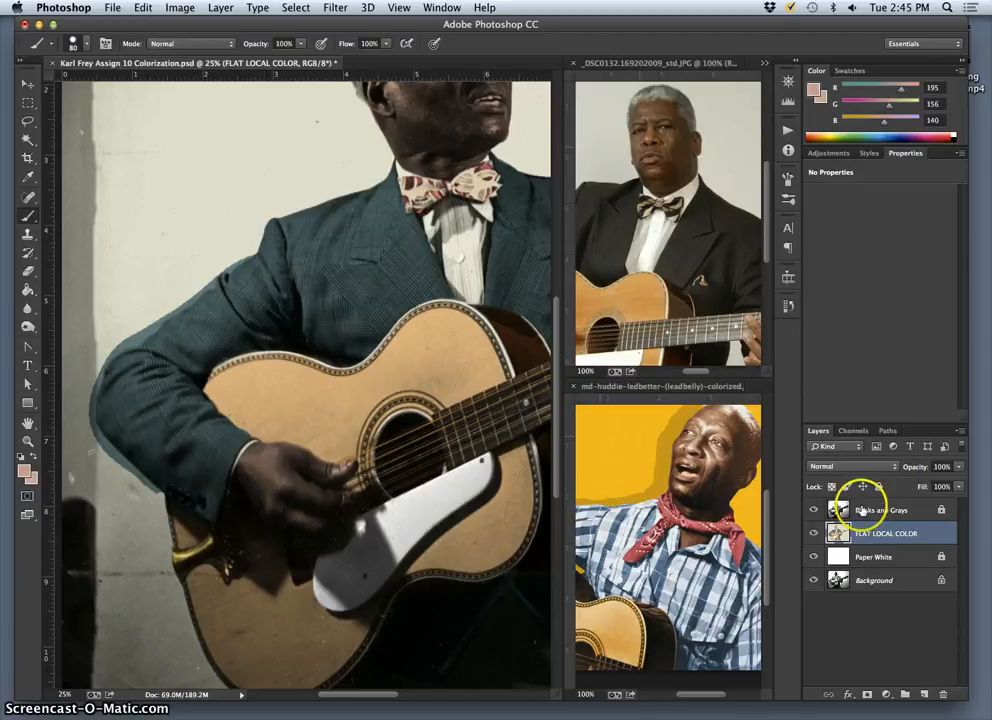
Hide the Blacks and Grays layer, fill the remaining gaps in the strumming hand's flat skin color, and show the layer again.
left_click(814, 511)
mouse_move(299, 501)
left_mouse_down()
mouse_move(303, 510)
mouse_move(323, 491)
mouse_move(294, 538)
left_mouse_up()
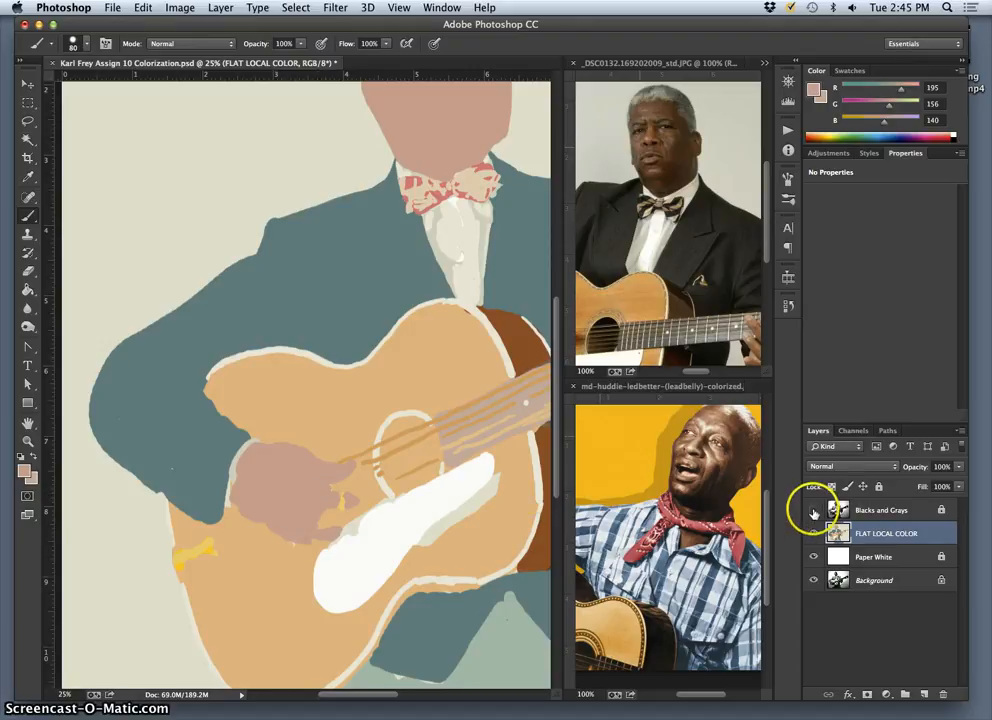
left_click(814, 511)
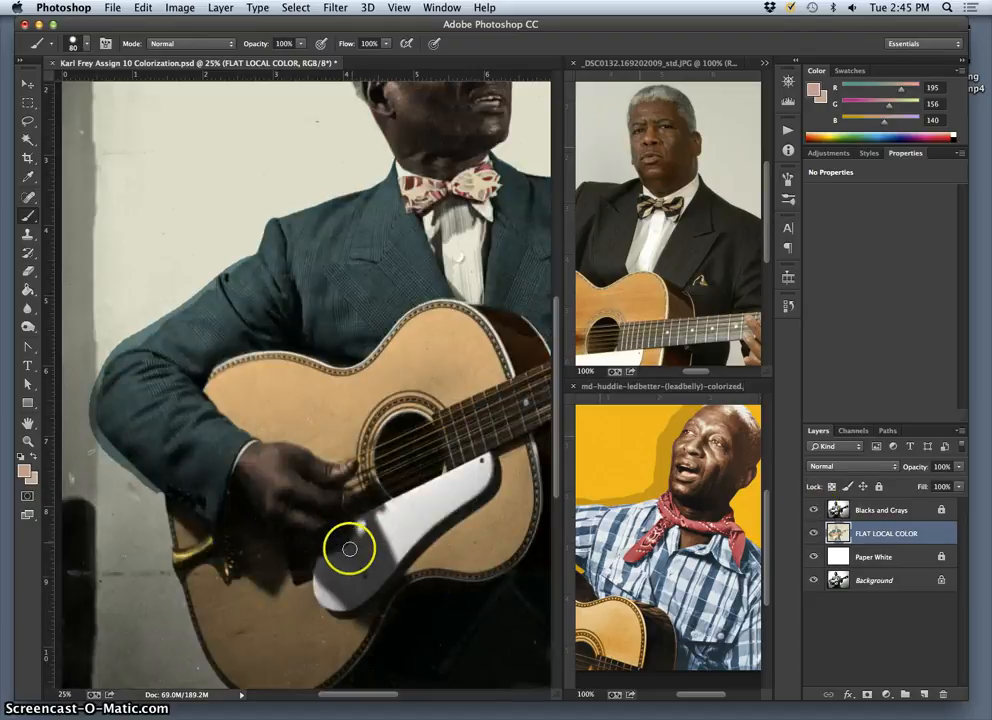
Sample the bow tie's cream color and paint the thumbnail of the strumming hand with it.
left_click_drag(390, 458, 305, 438)
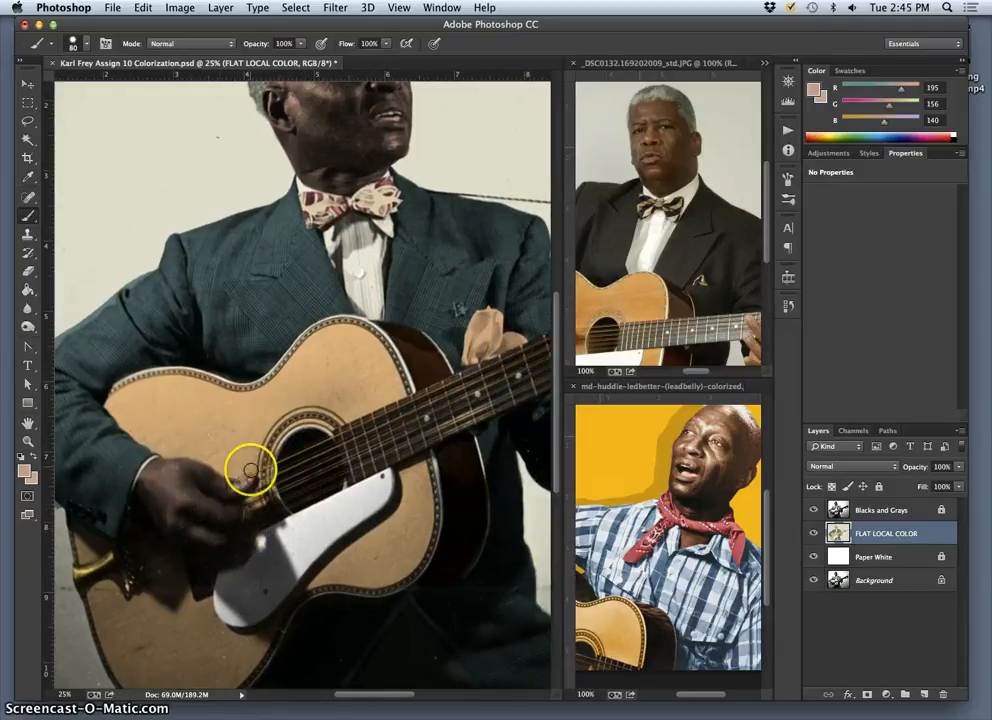
left_click(104, 561, "alt")
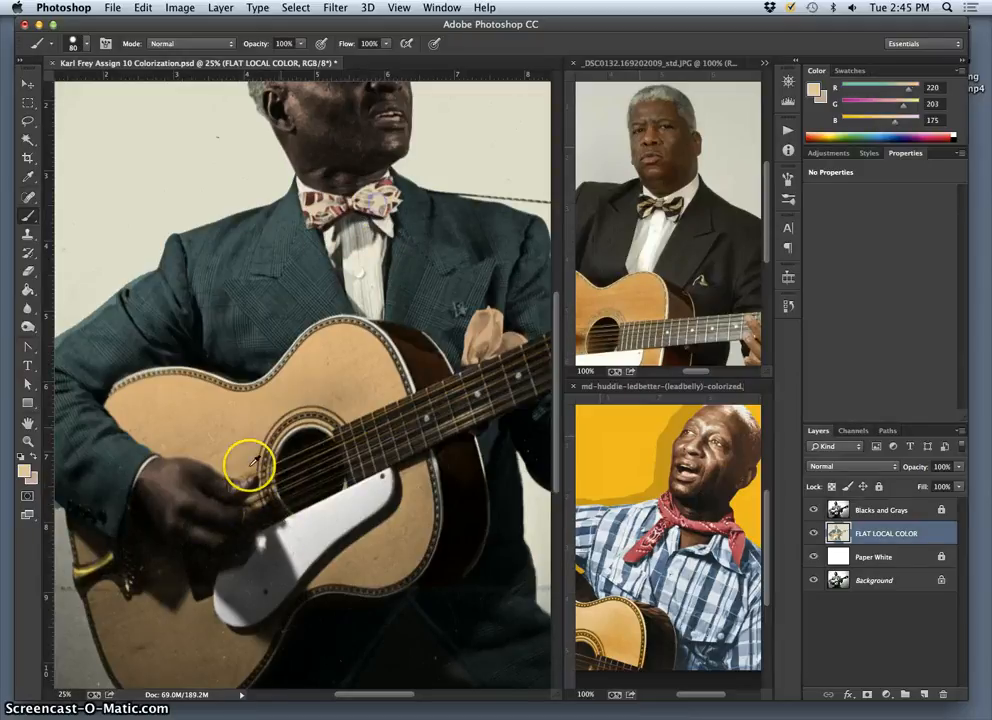
left_click(247, 489, "alt")
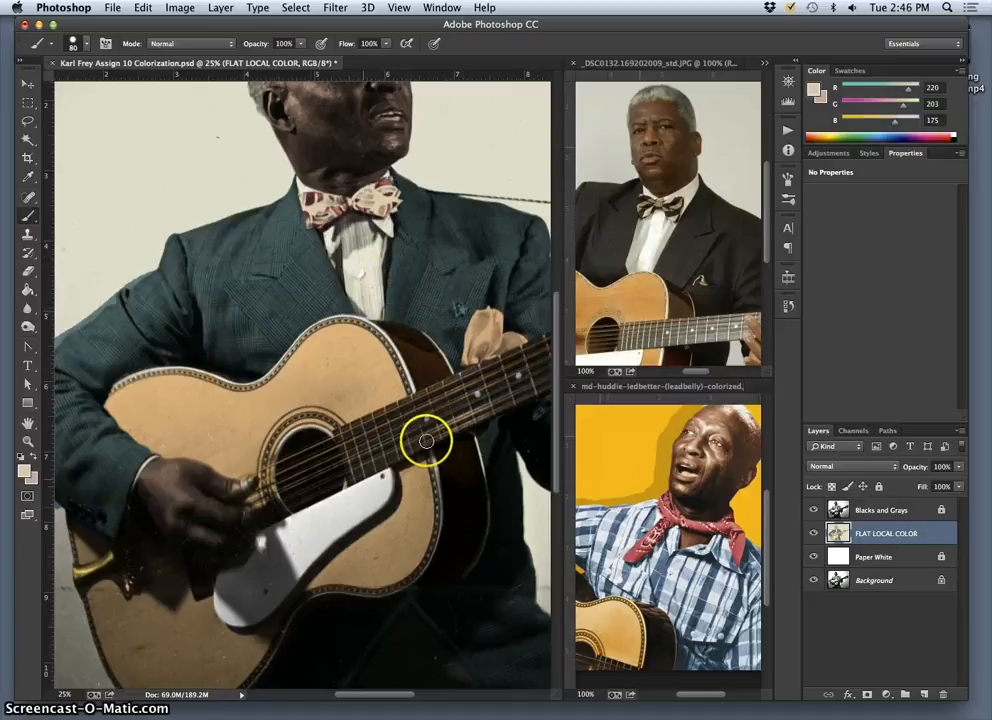
Paint the lapel pin with the gold sampled from the fitting at the guitar's edge and tone it with the guitar body's tan.
left_click(88, 570, "alt")
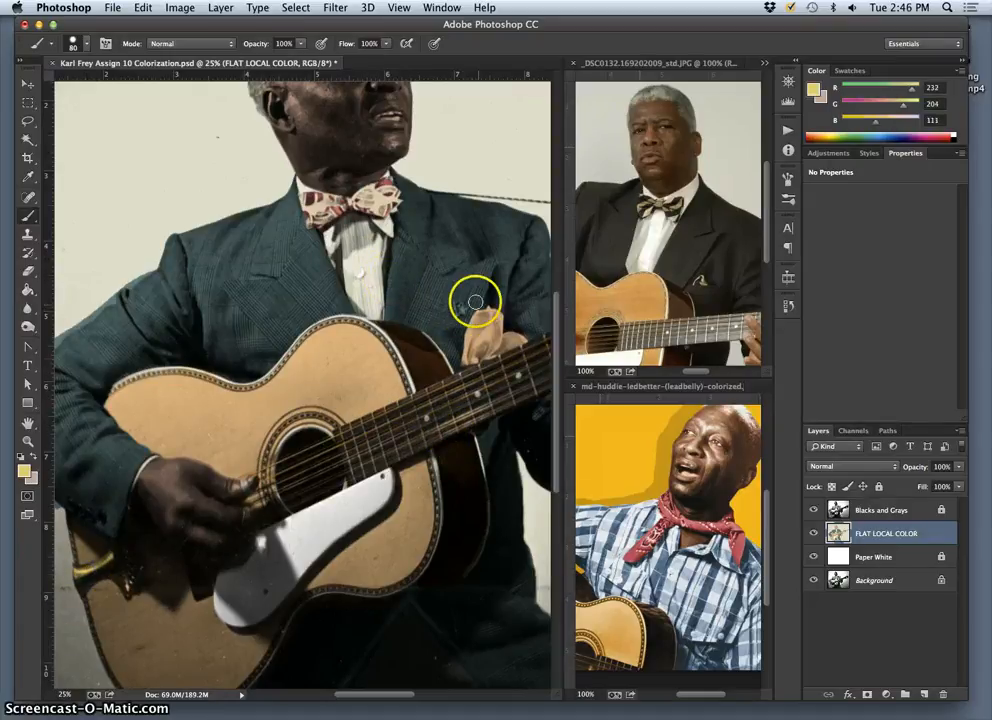
left_click_drag(459, 306, 459, 306)
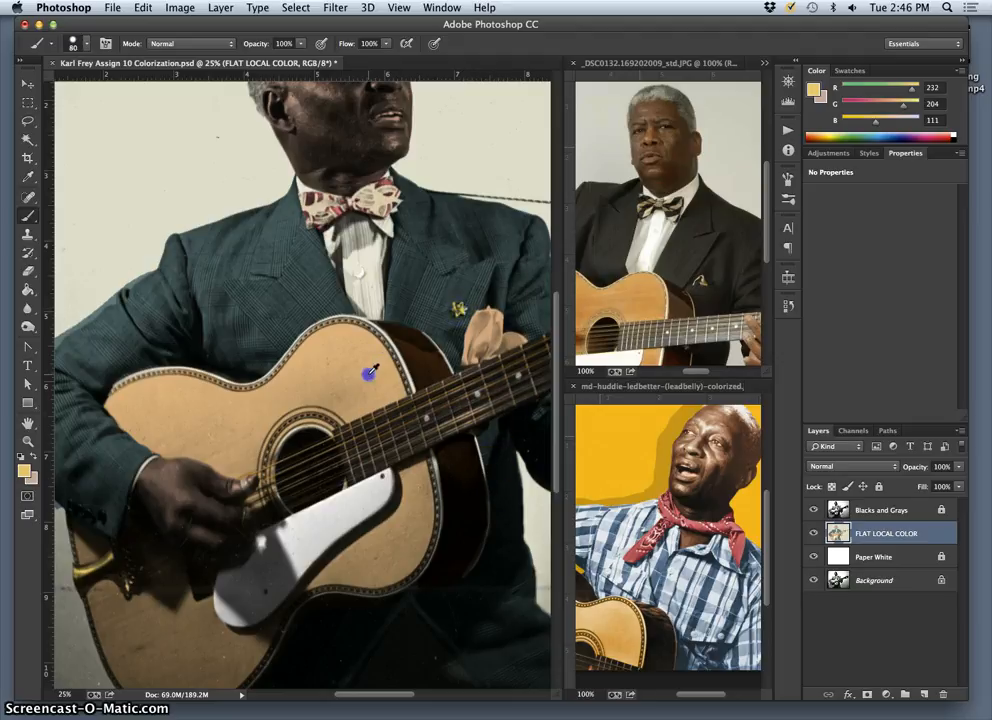
left_click(453, 317, "alt")
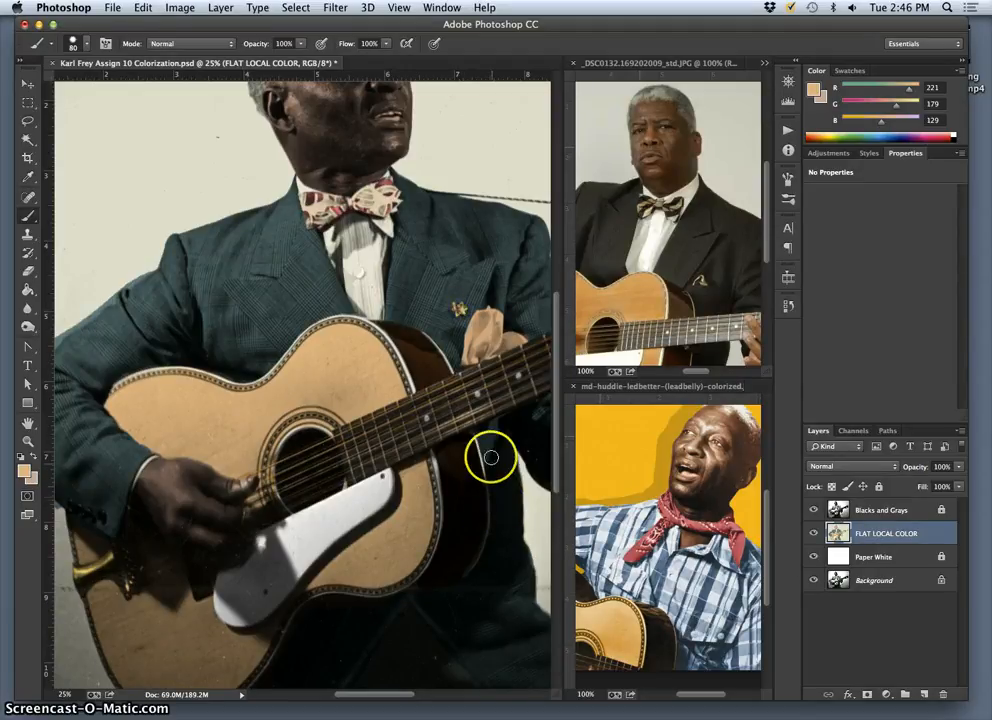
Sample the light background color and paint away the teal spill along the outer edge of the strumming arm's sleeve.
key("super+minus")
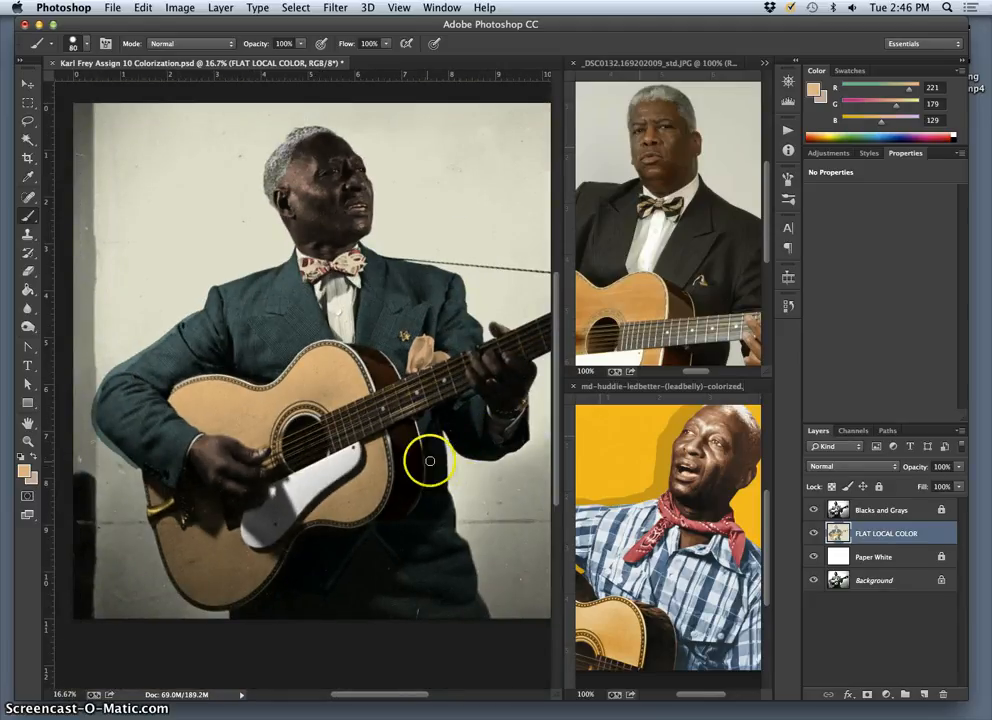
left_click_drag(312, 430, 370, 432)
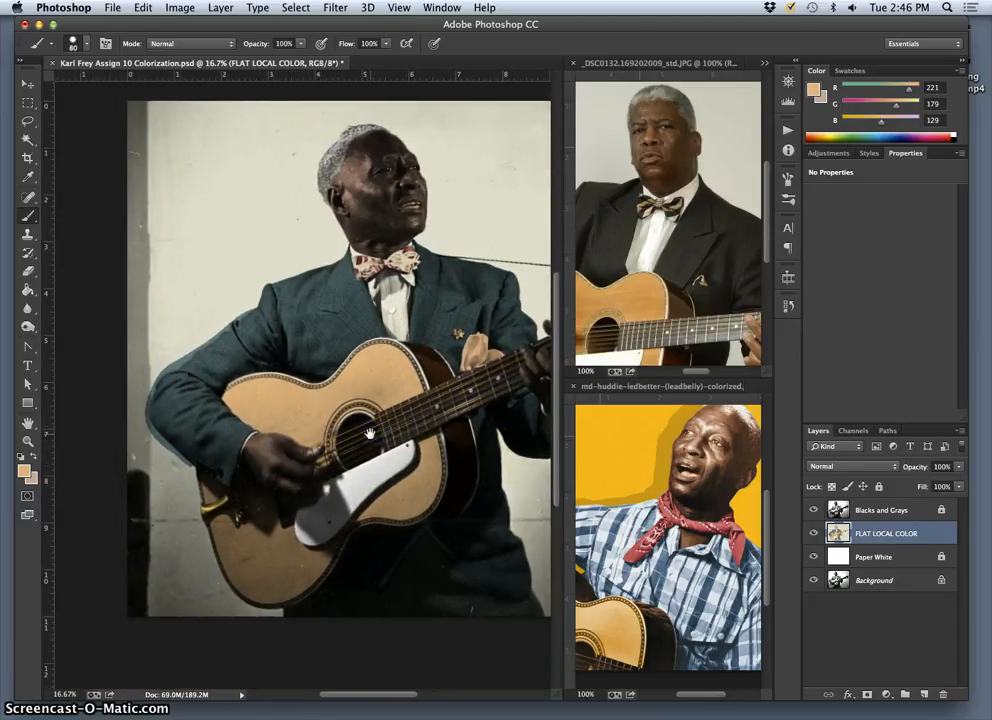
key("super+plus")
key("super+plus")
left_click_drag(260, 351, 355, 341)
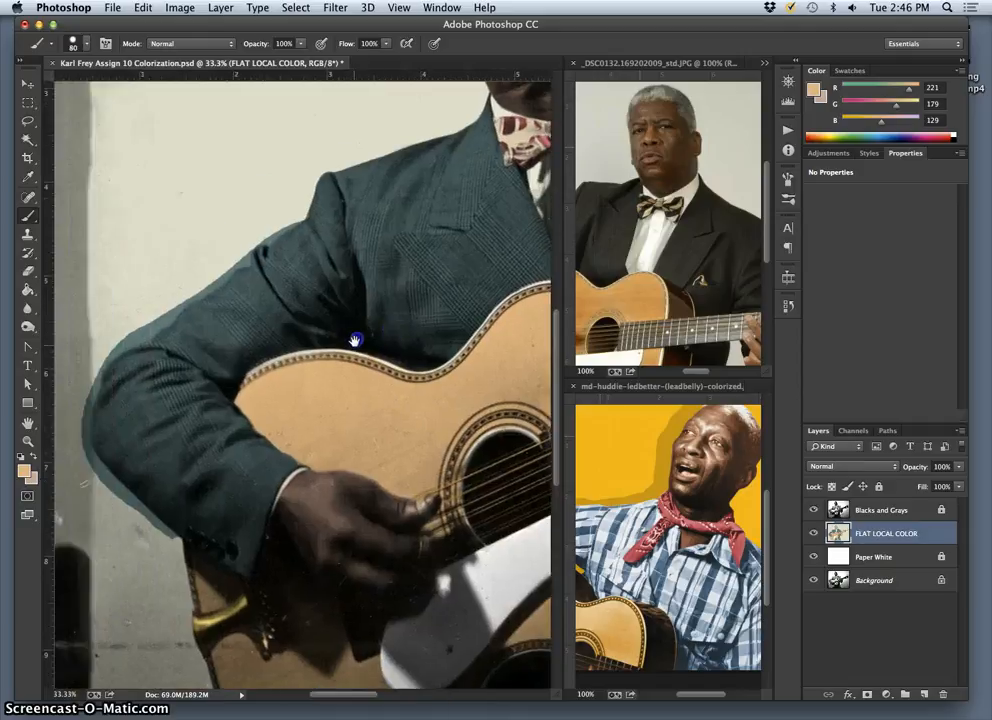
left_click(205, 221, "alt")
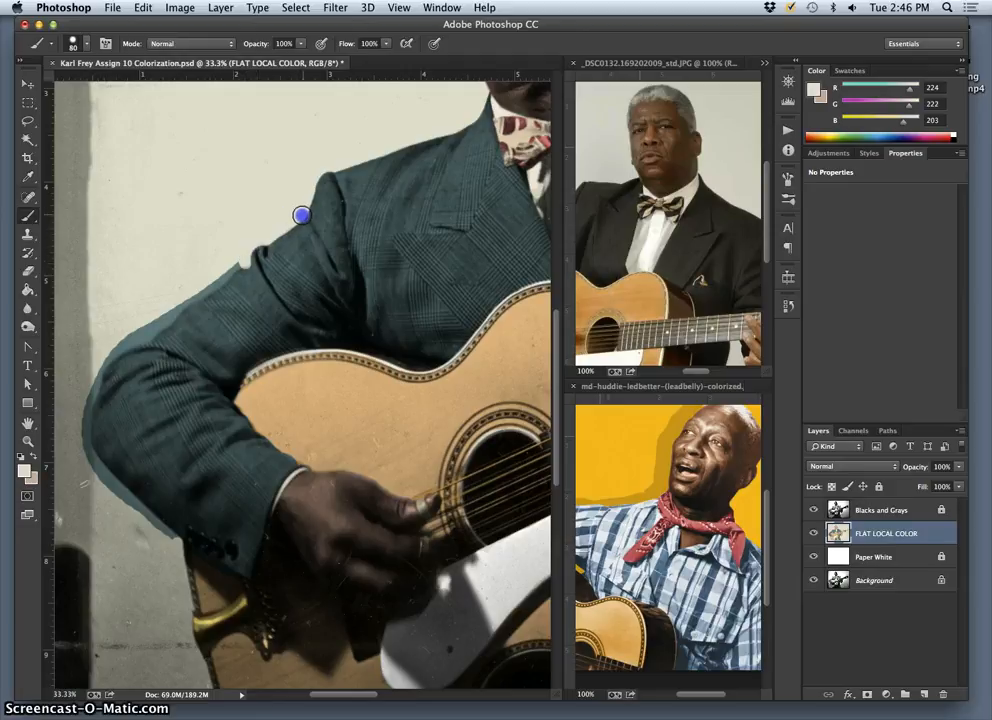
left_click_drag(296, 218, 286, 226)
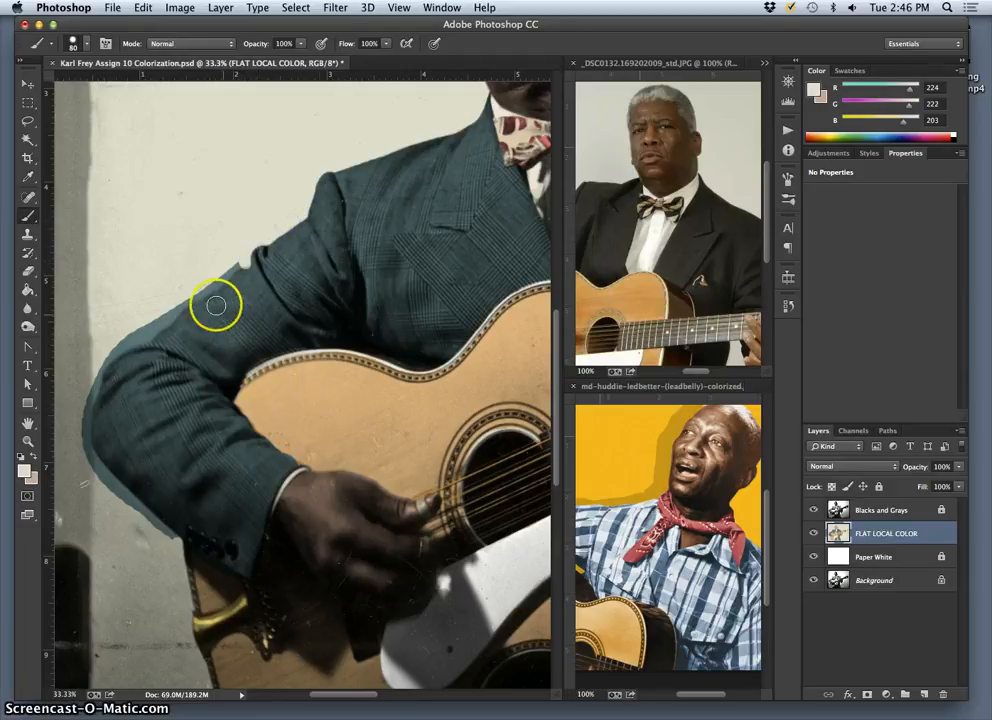
left_click_drag(241, 259, 195, 299)
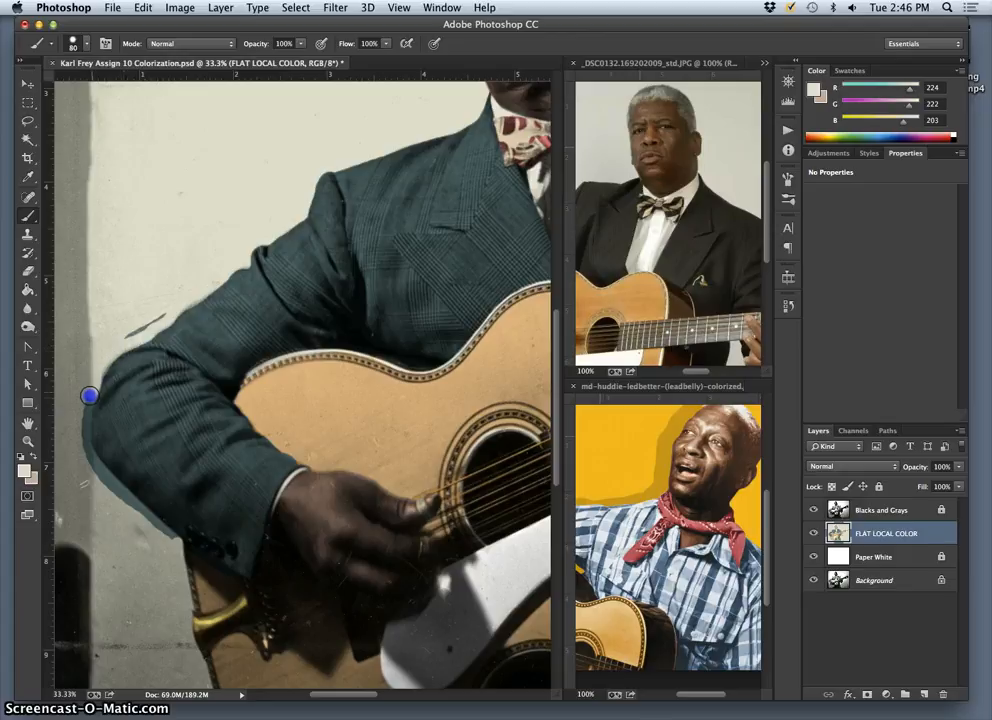
left_click_drag(83, 416, 87, 465)
left_click_drag(118, 338, 162, 312)
Retouch the shirt button and the shirt front around it and below the collar using sampled white, cream and gray-beige tones.
key("space")
mouse_move(325, 289)
left_mouse_down()
mouse_move(219, 301)
mouse_move(203, 309)
mouse_move(208, 339)
left_mouse_up()
left_click_drag(292, 308, 242, 334)
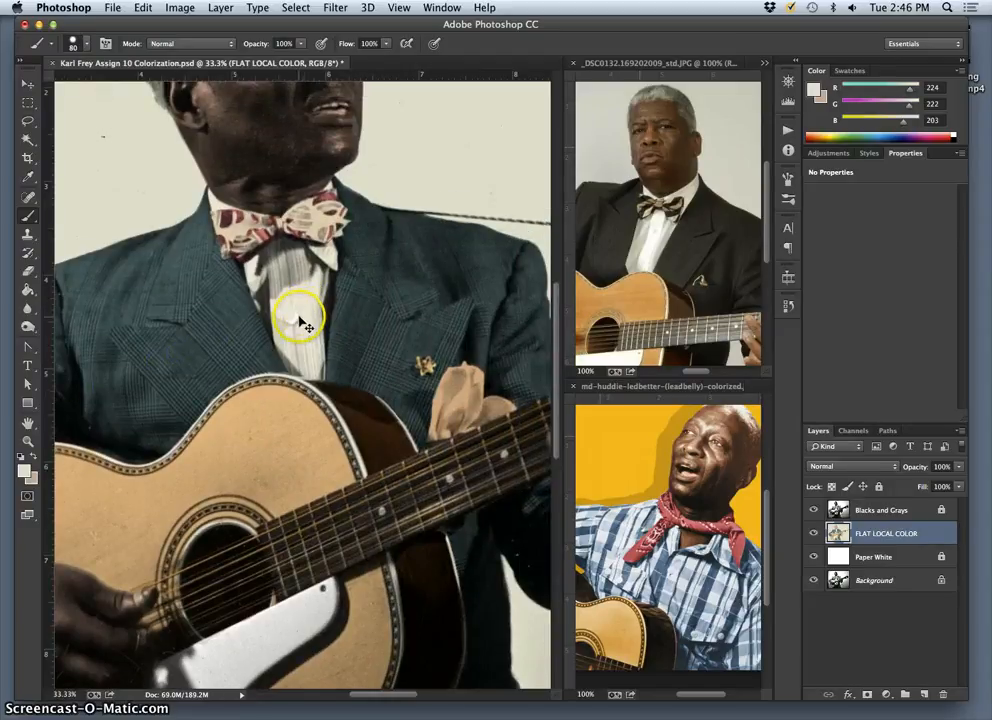
left_click(293, 319, "alt")
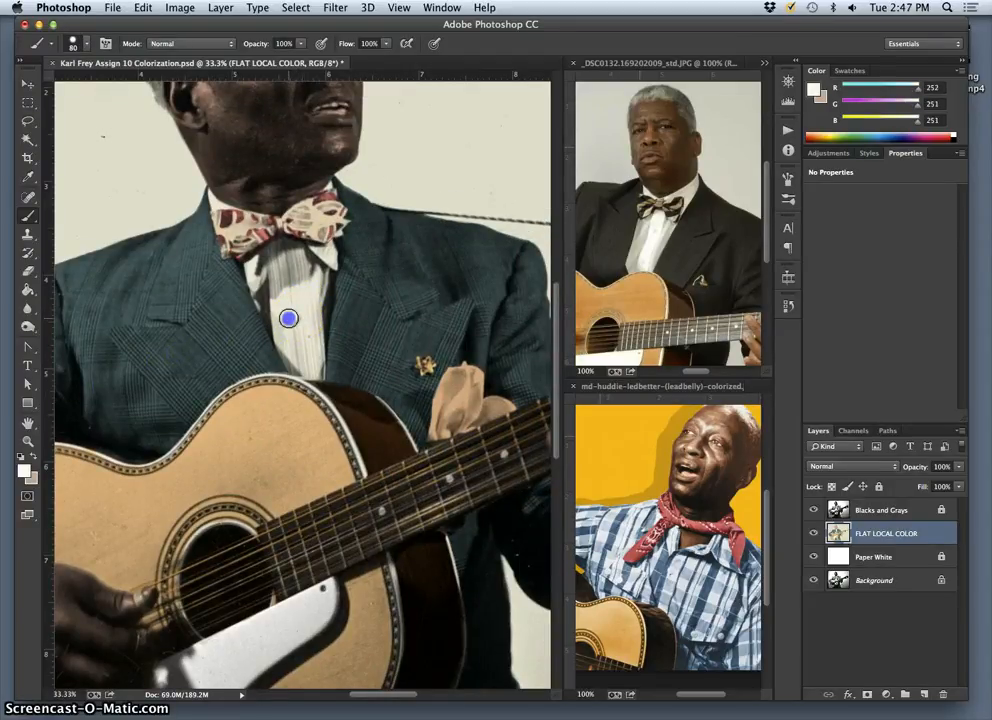
left_click(293, 322, "alt")
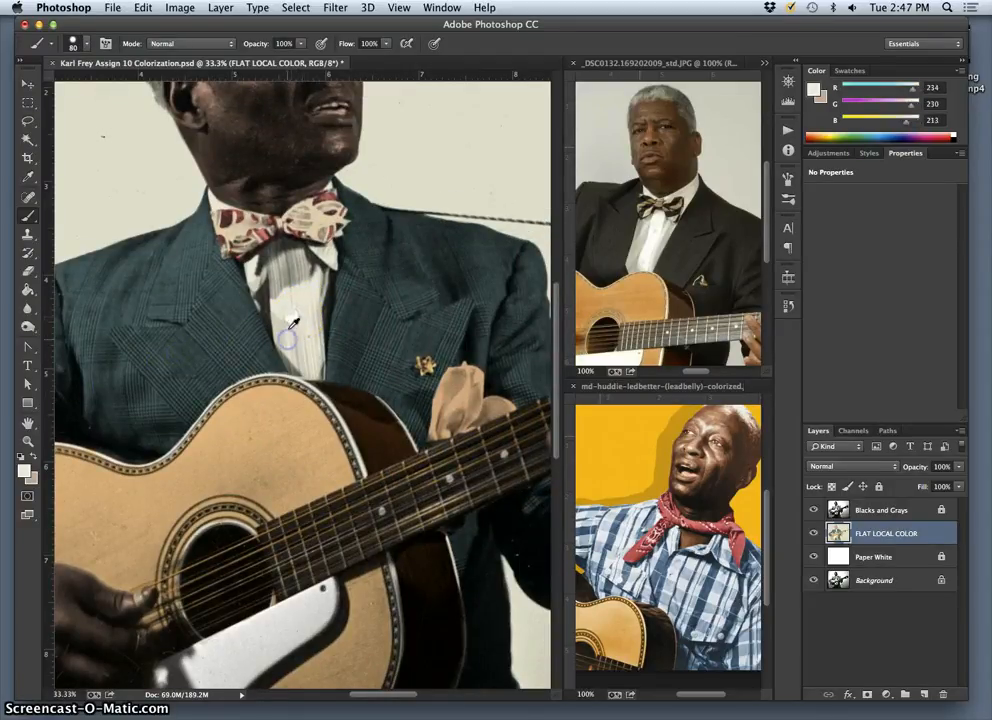
left_click(290, 282, "alt")
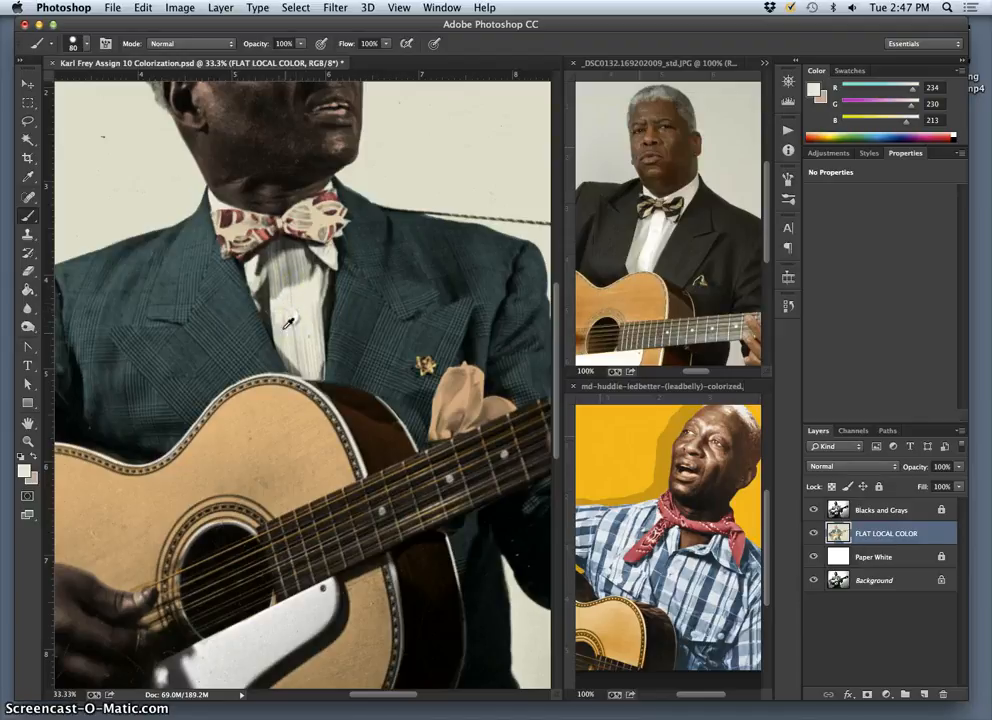
left_click(286, 325, "alt")
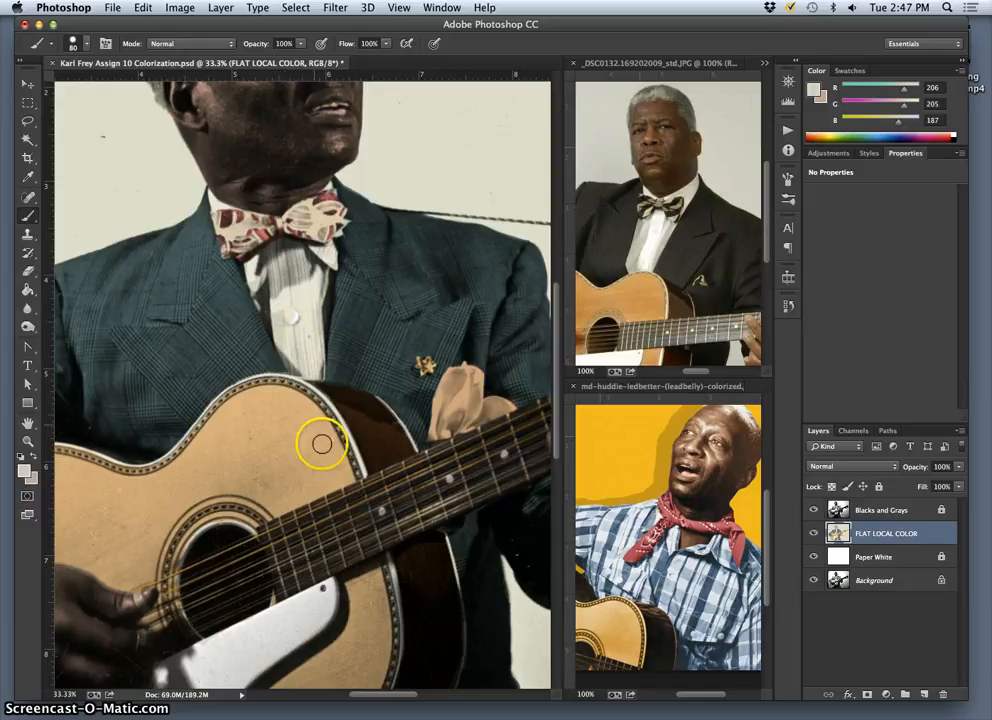
left_click(252, 283, "alt")
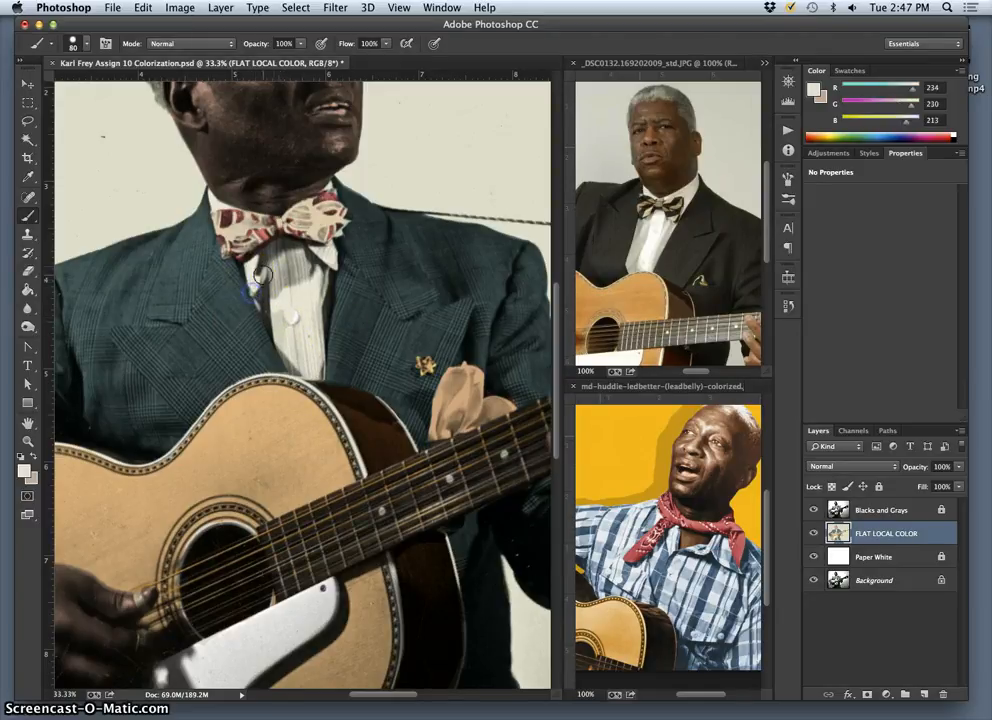
left_click(281, 304, "alt")
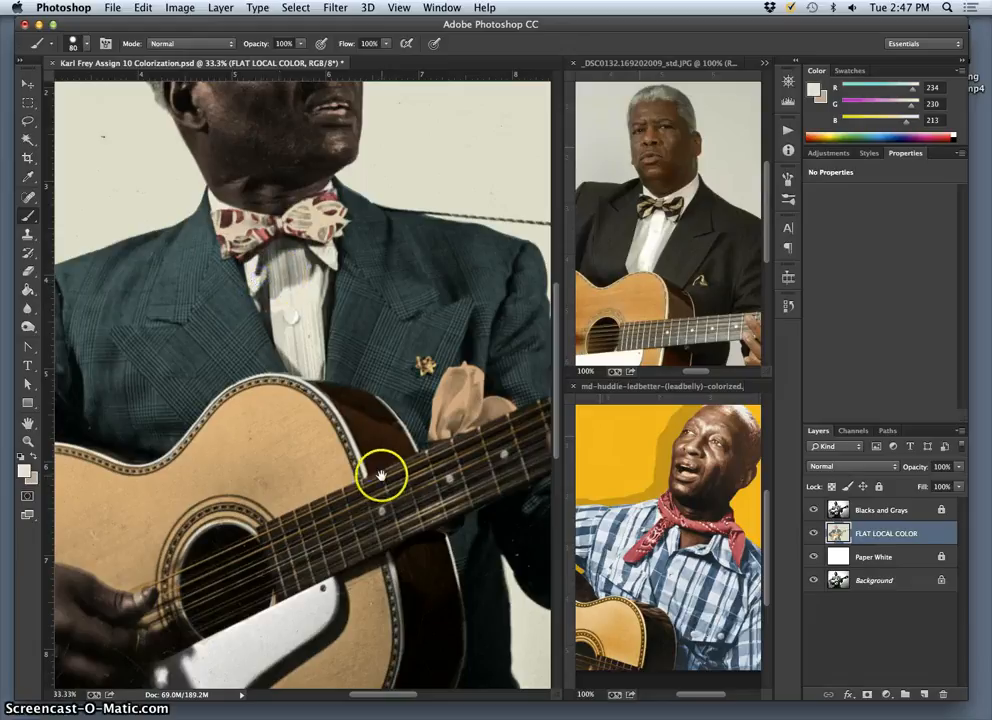
Inspect the guitar, strumming hand and whole portrait for areas where the local color still needs cleanup.
left_click_drag(373, 470, 432, 402)
left_click_drag(376, 440, 480, 302)
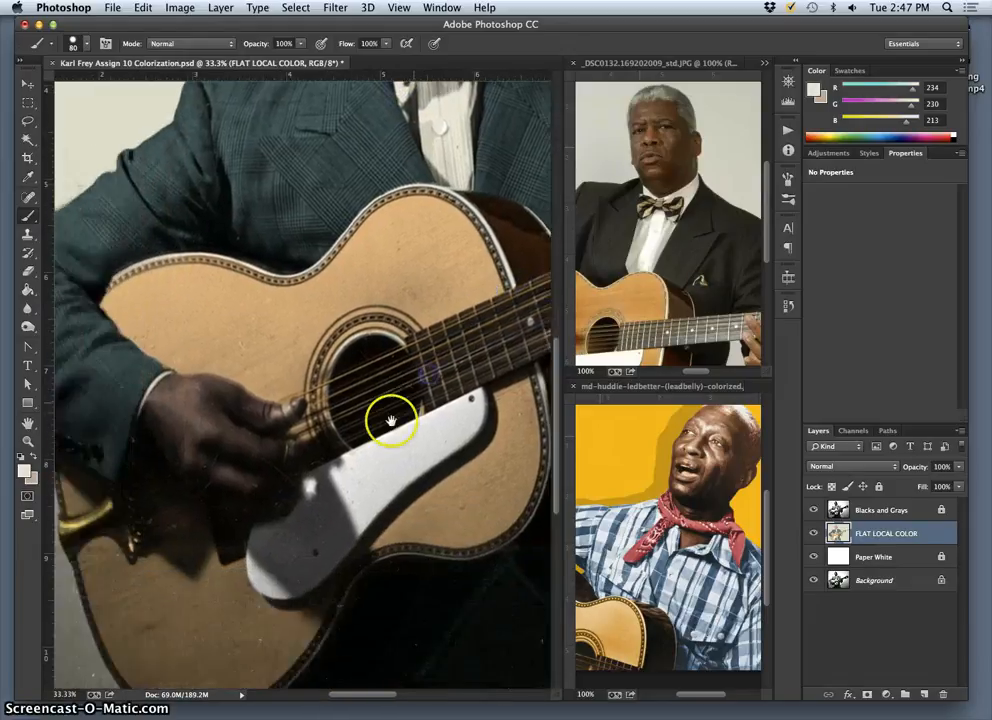
left_click_drag(392, 421, 492, 301)
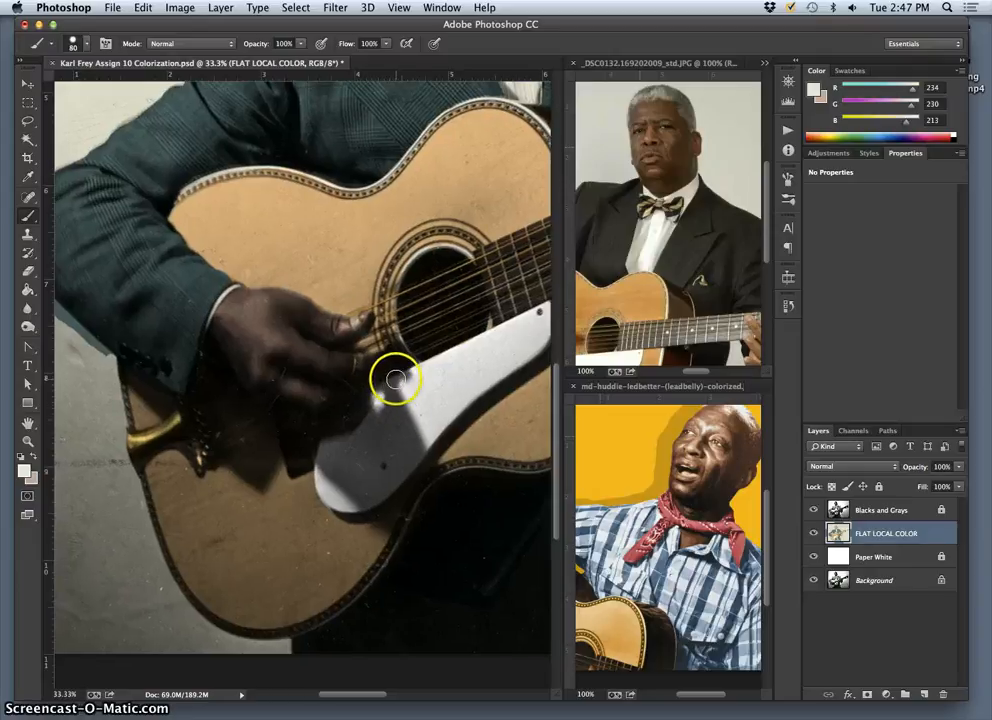
left_click_drag(405, 345, 372, 474)
left_click(458, 190, "alt")
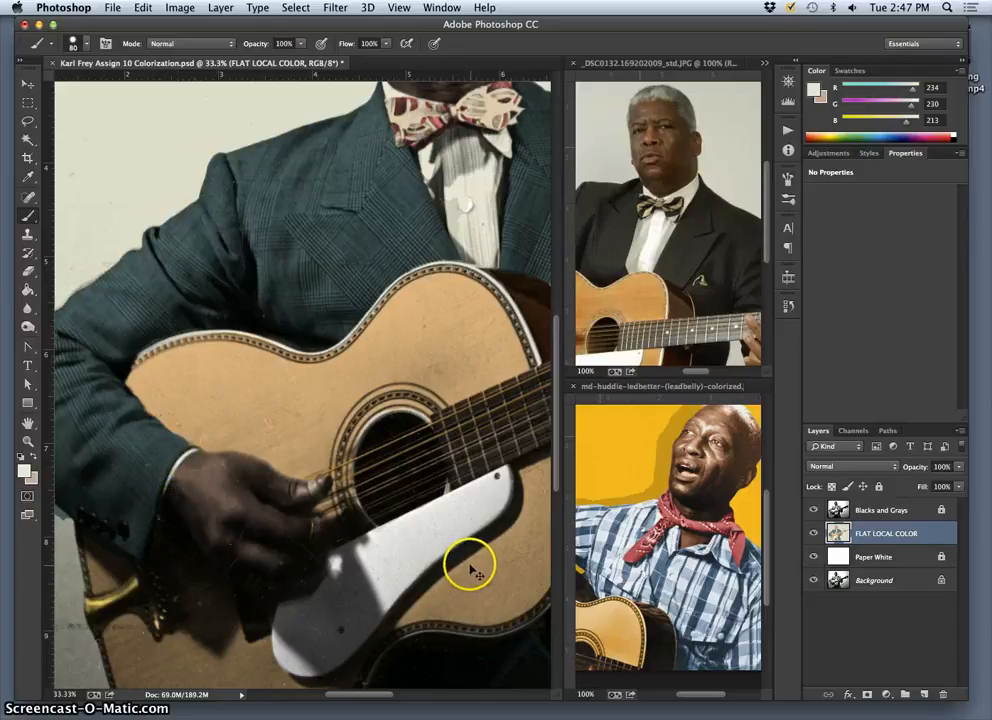
key("super+minus")
key("super+minus")
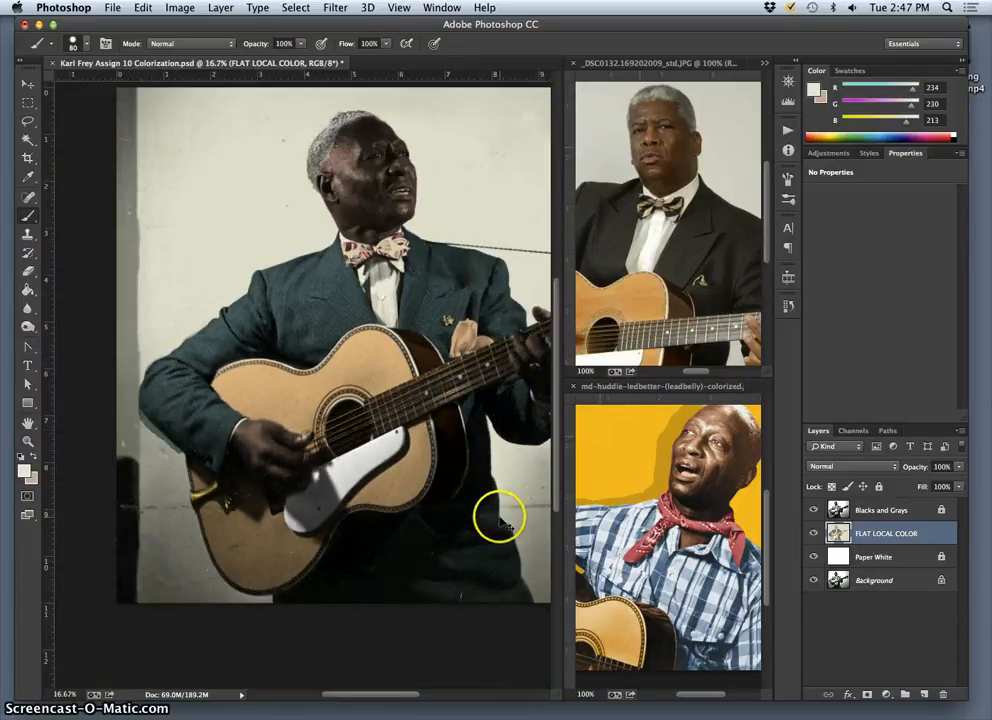
key("super+minus")
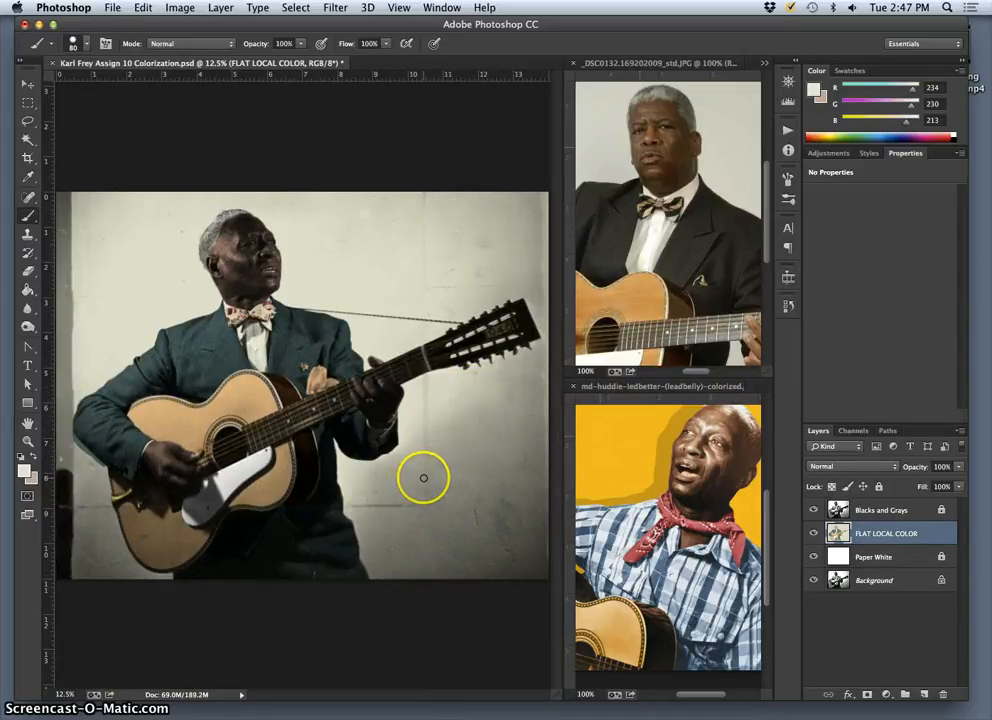
key("super+plus")
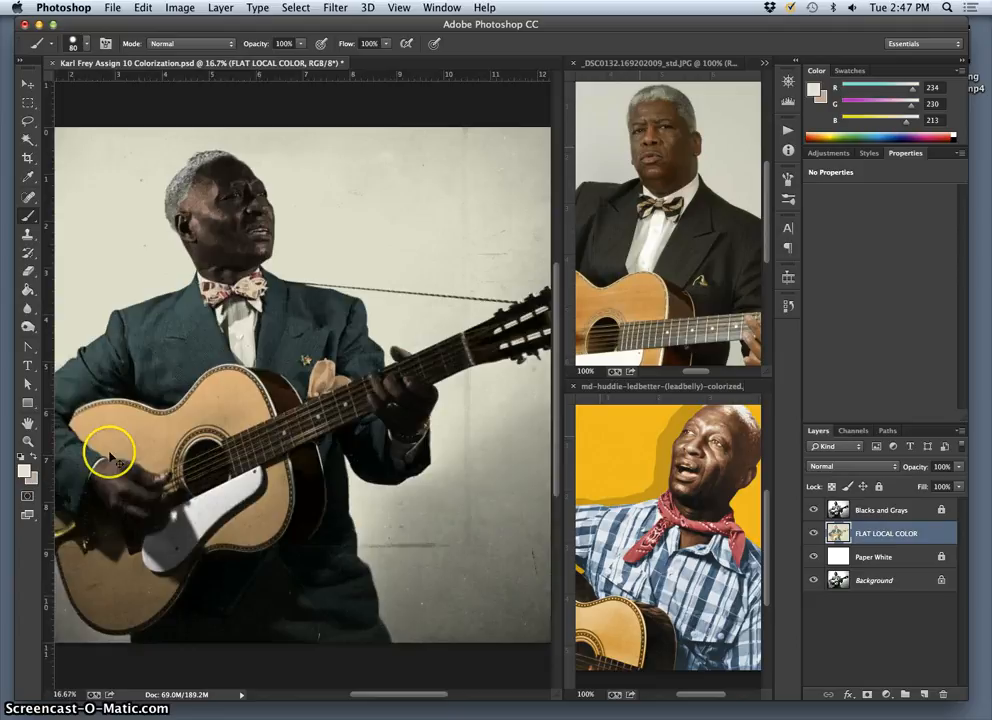
key("super+plus")
Clean the edge between jacket shoulder and jaw with the sampled background color, and paint the chin's underside with the sampled skin tone.
left_click_drag(137, 388, 313, 273)
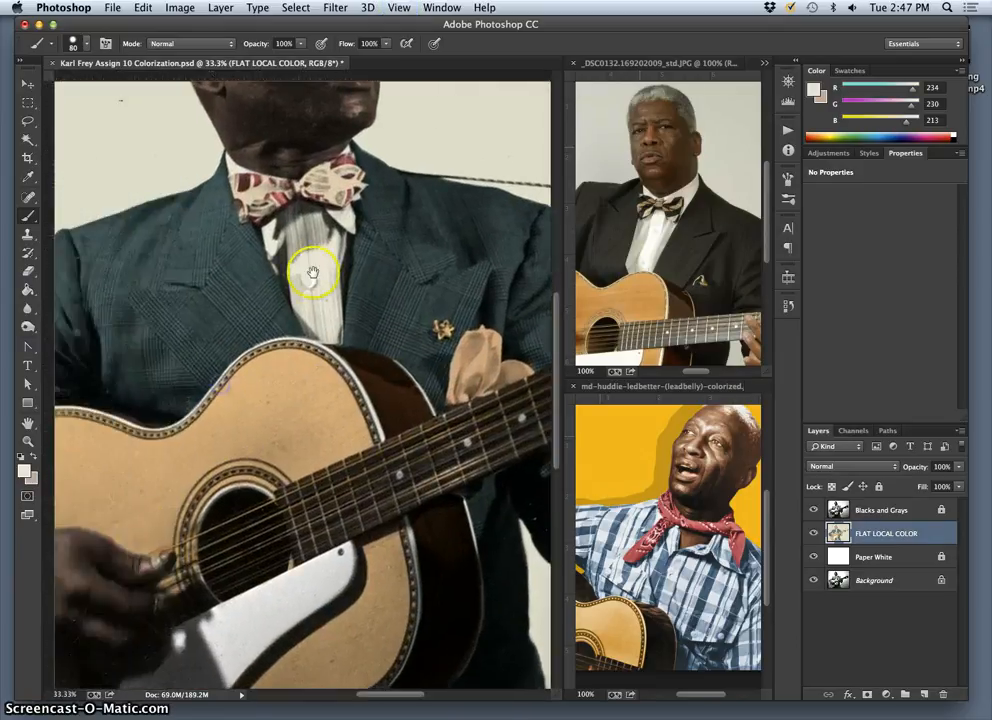
key("super+plus")
left_click_drag(398, 170, 251, 453)
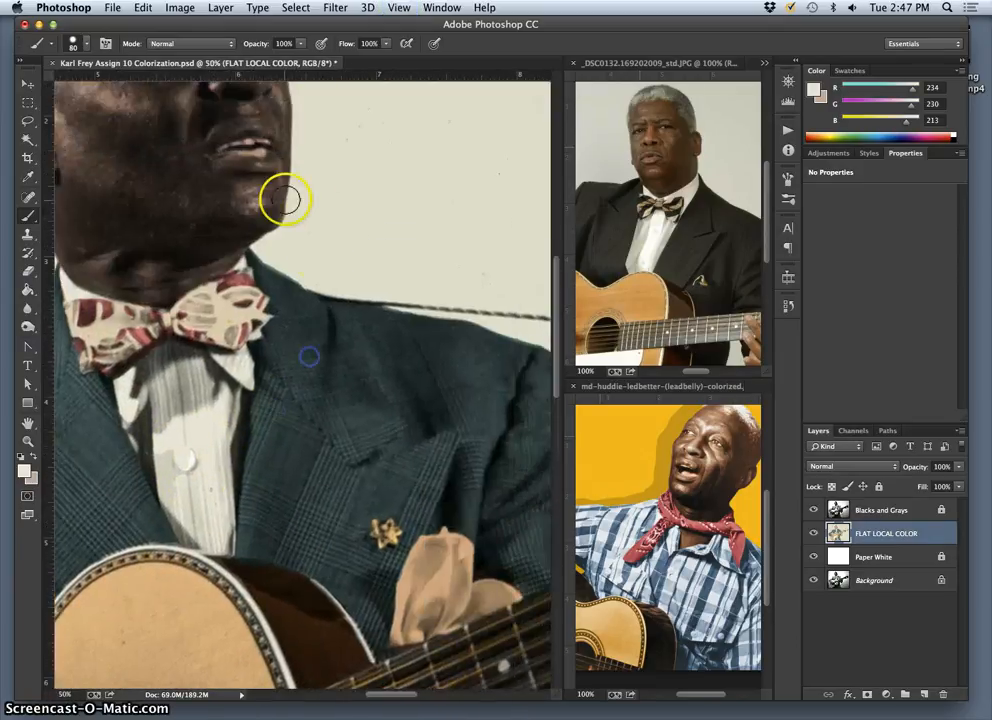
left_click(315, 256, "alt")
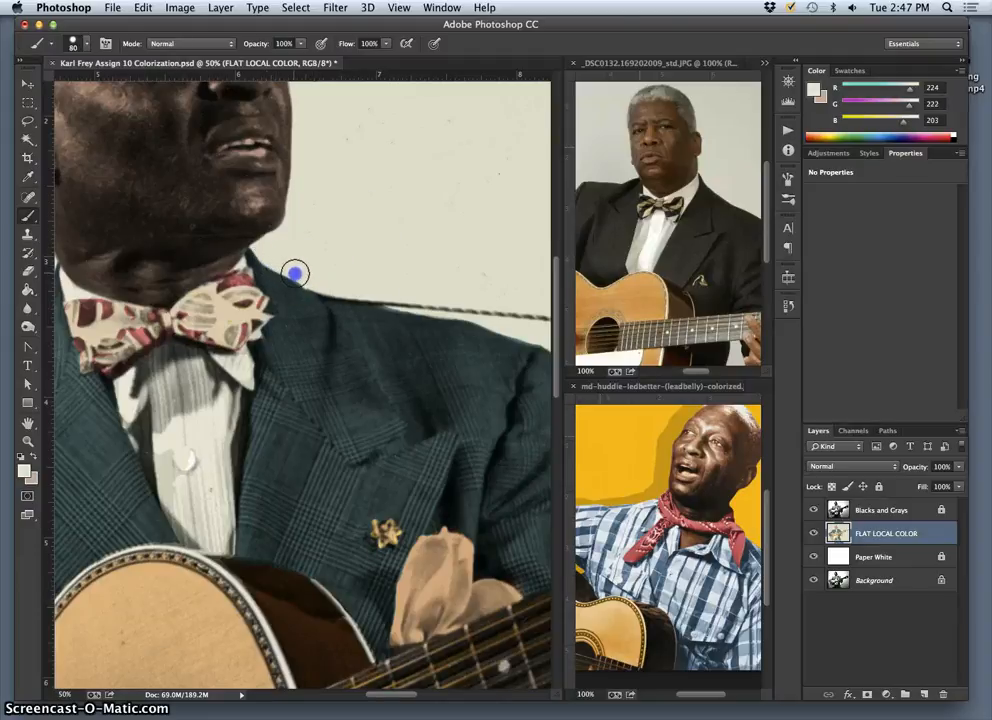
mouse_move(290, 258)
left_mouse_down()
mouse_move(277, 239)
mouse_move(288, 221)
mouse_move(262, 207)
left_mouse_up()
left_click(262, 207, "alt")
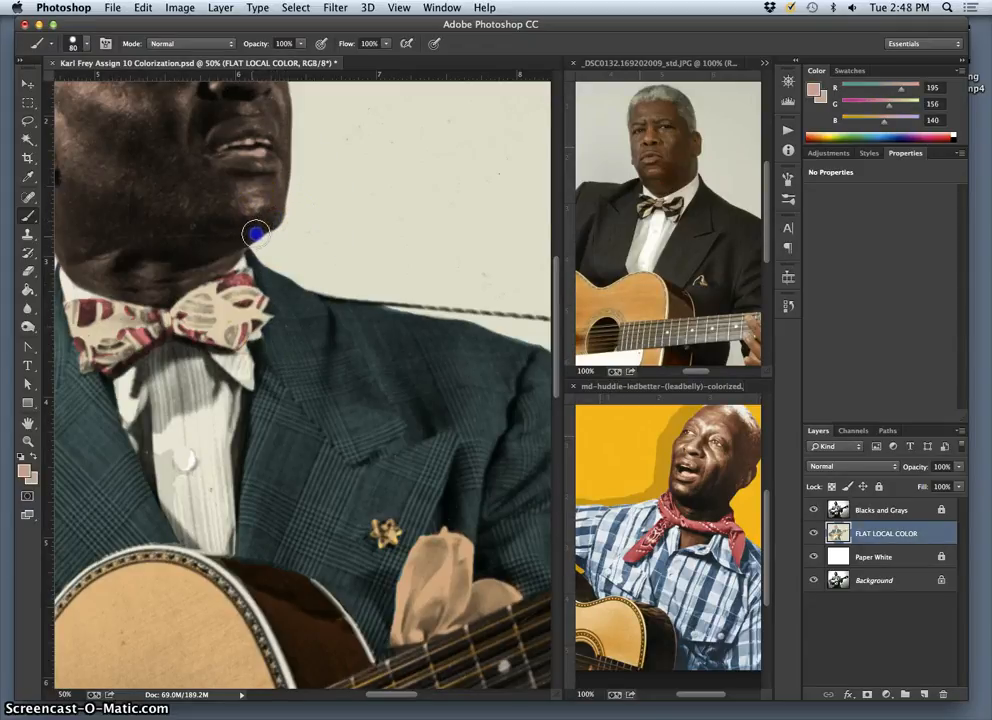
scroll(310, 224, "up", 4)
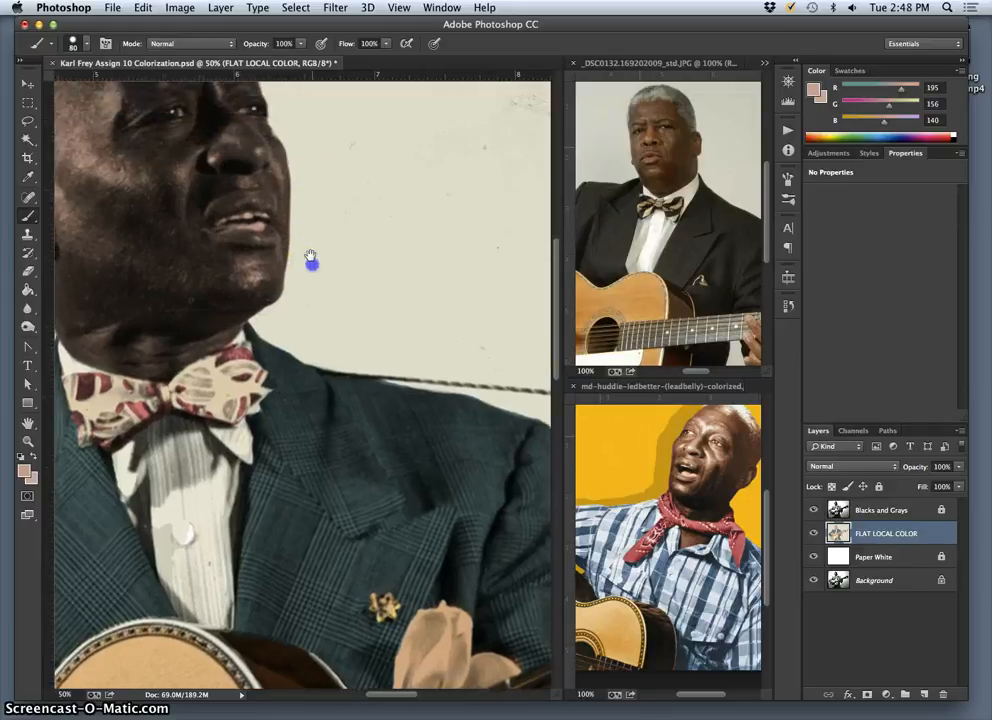
Refine the face's profile from nose to forehead with sampled background and skin tones, and save the document.
left_click(289, 133, "alt")
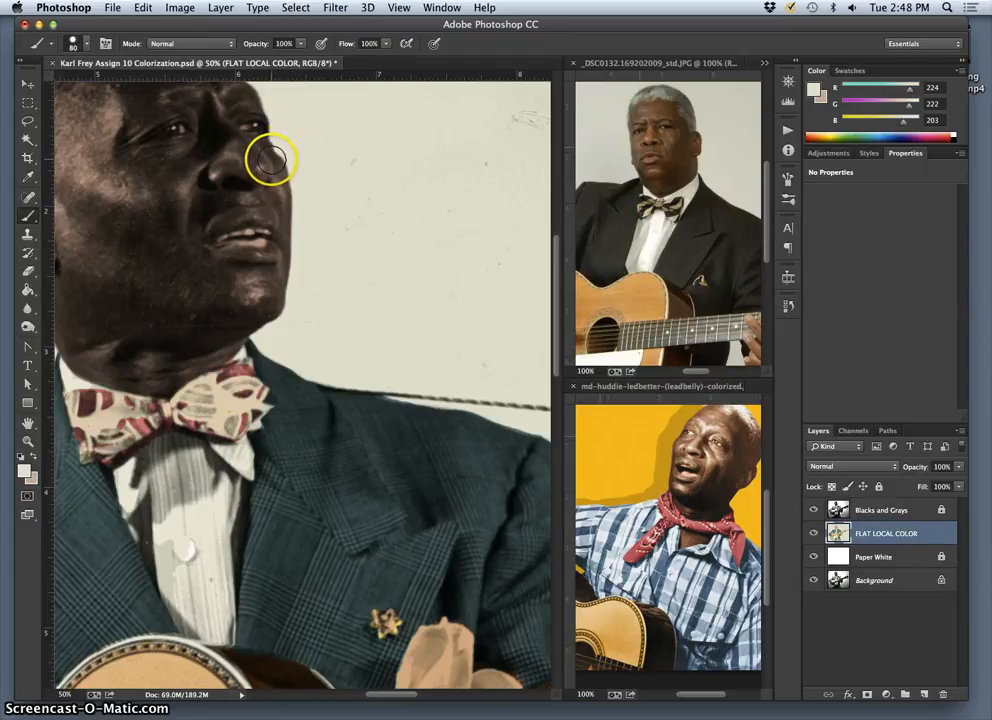
left_click(270, 160, "alt")
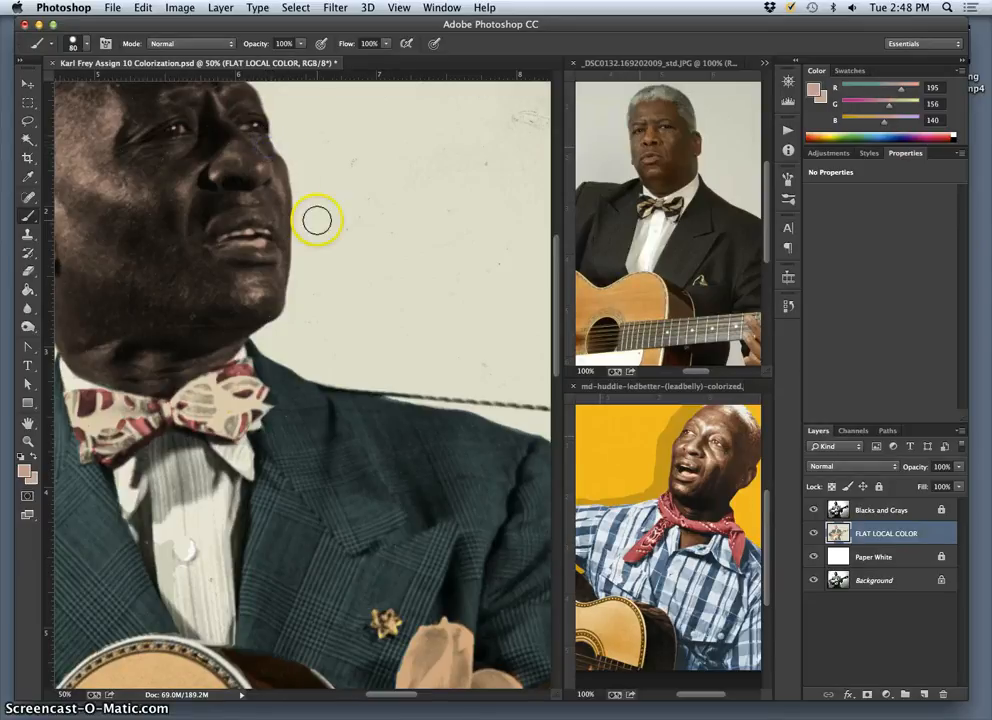
left_click_drag(313, 148, 330, 203)
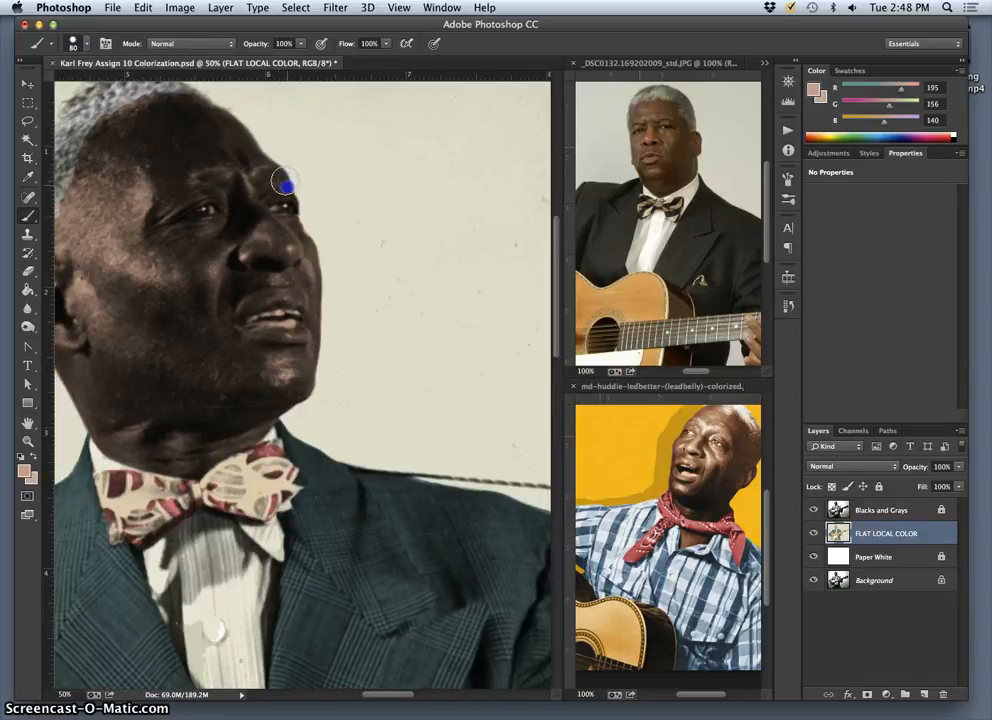
left_click(236, 129)
left_click(207, 109)
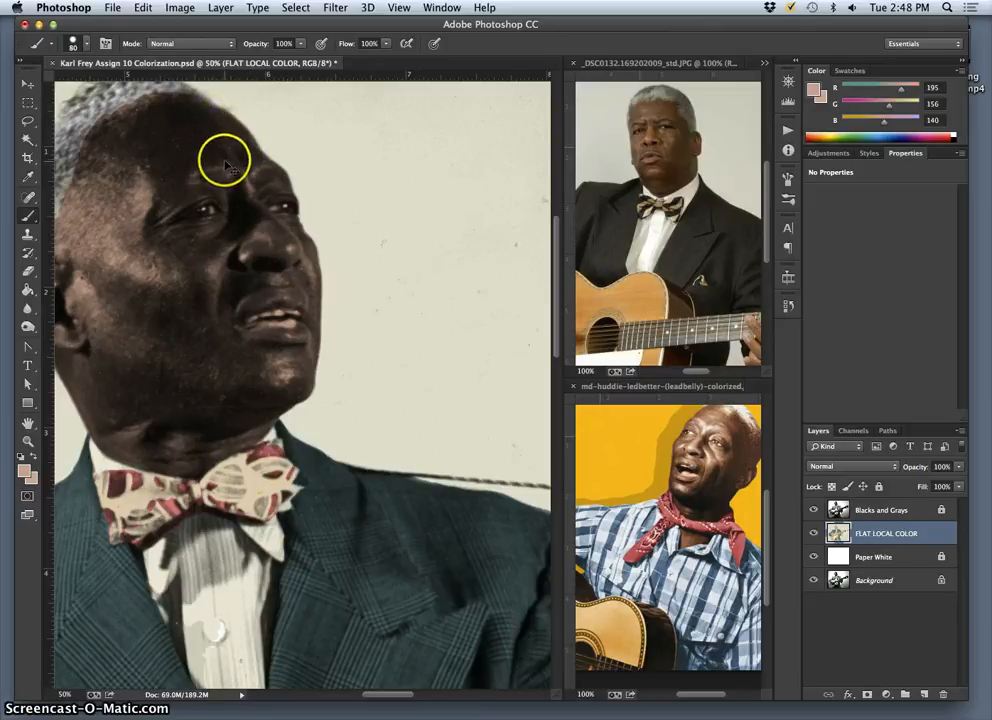
key("ctrl+s")
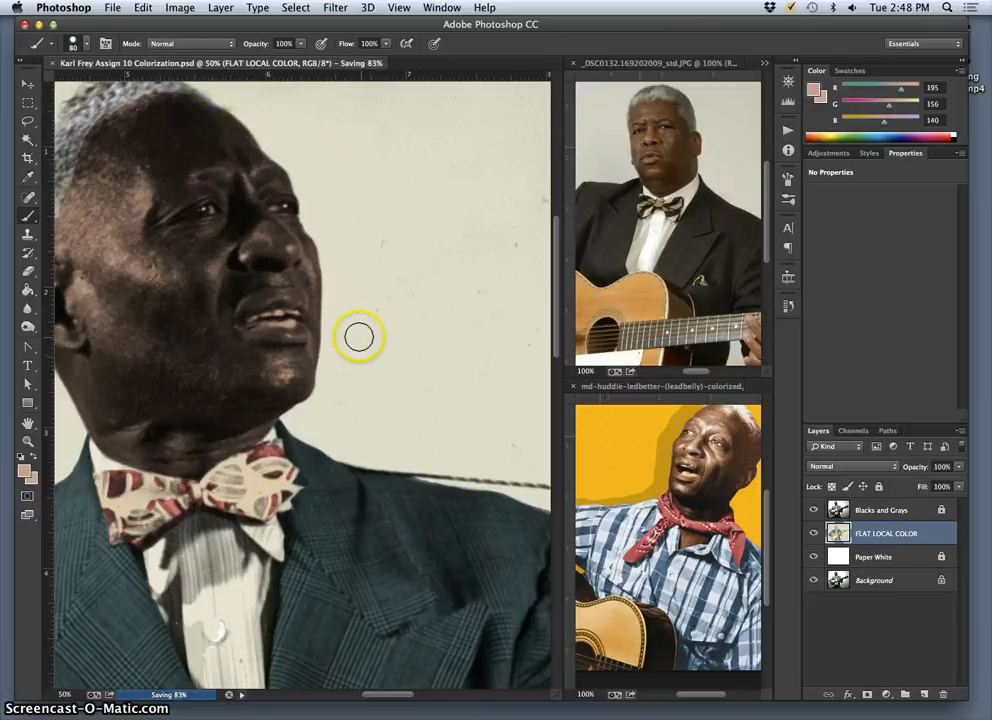
Sample the light background color and paint away the teal spill beneath the strumming arm's sleeve, from the elbow to the cuff.
left_click_drag(352, 337, 396, 286)
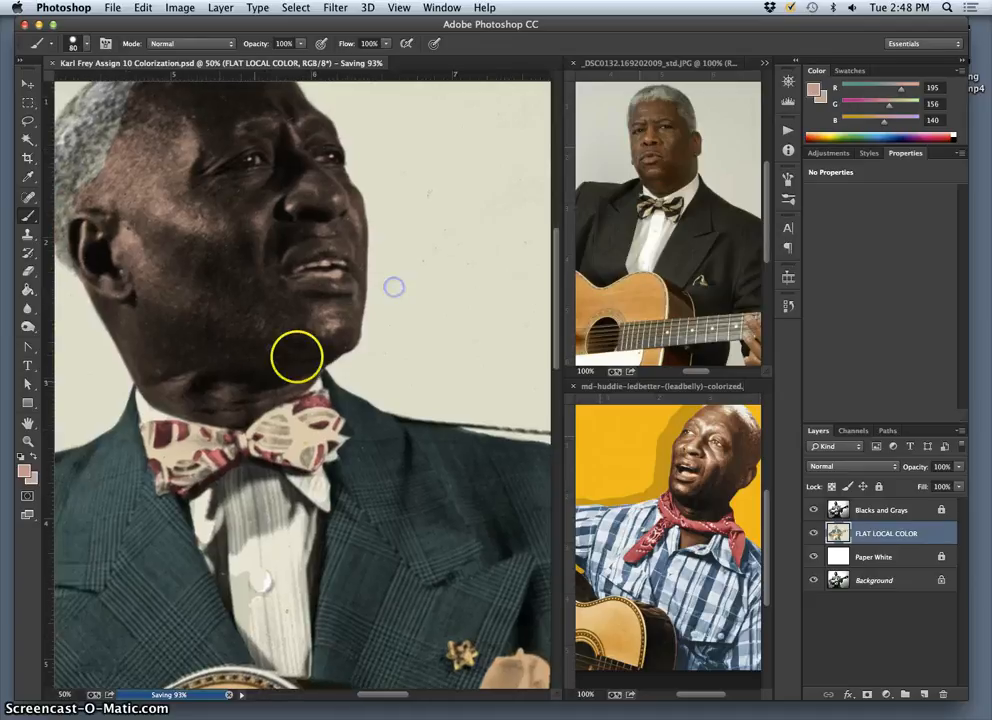
left_click(160, 402)
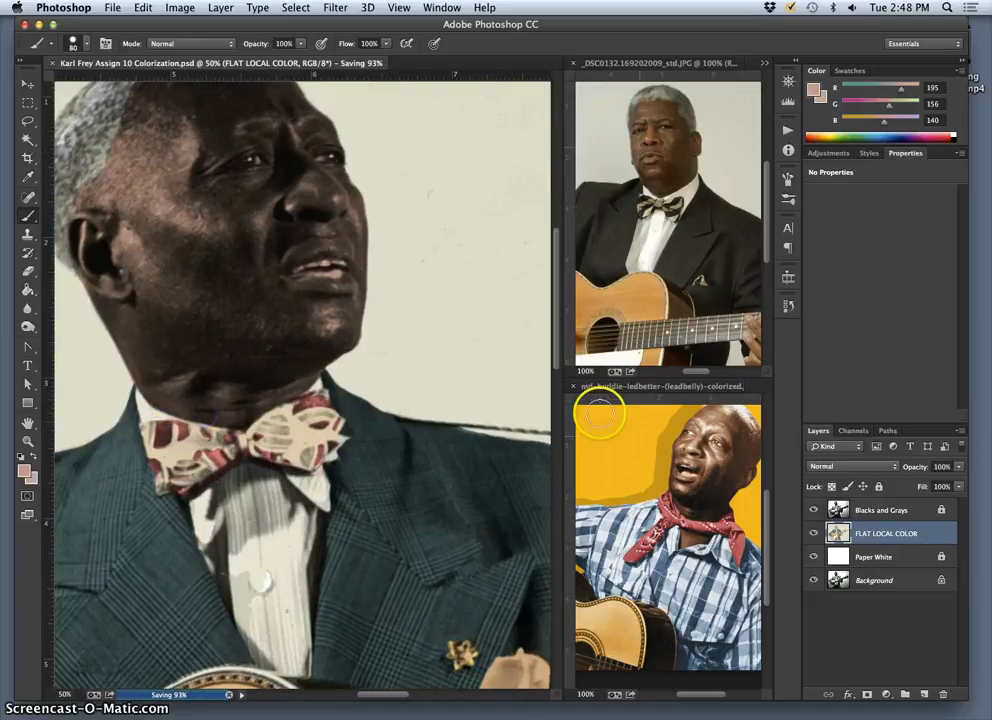
left_click_drag(190, 332, 355, 227)
left_click_drag(246, 430, 395, 229)
left_click_drag(252, 452, 382, 345)
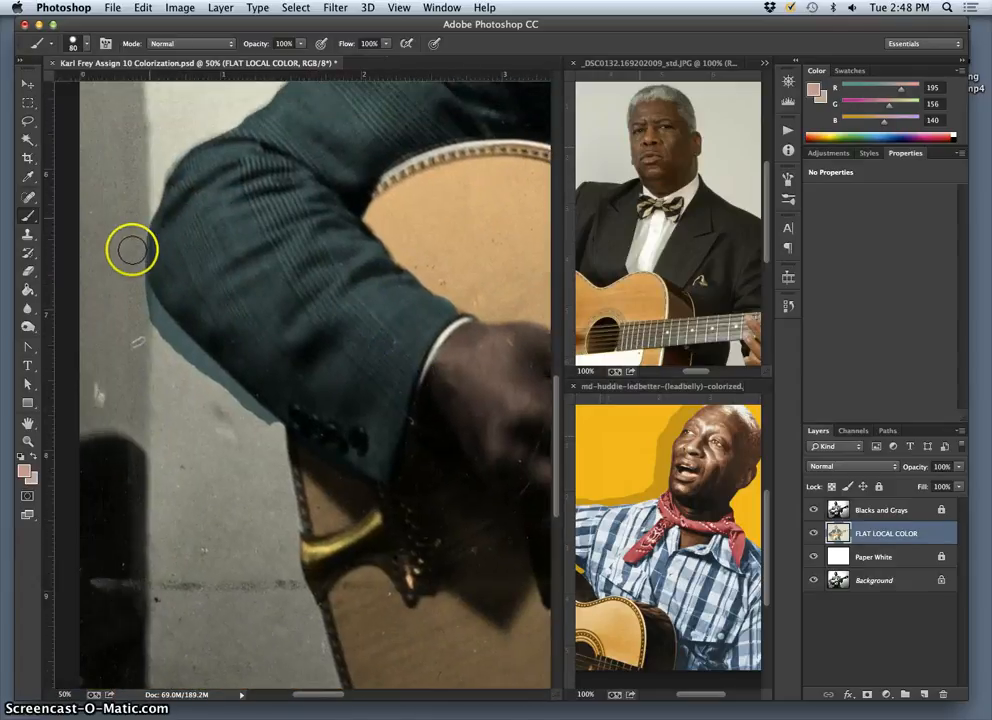
left_click(124, 222, "alt")
left_click(135, 267)
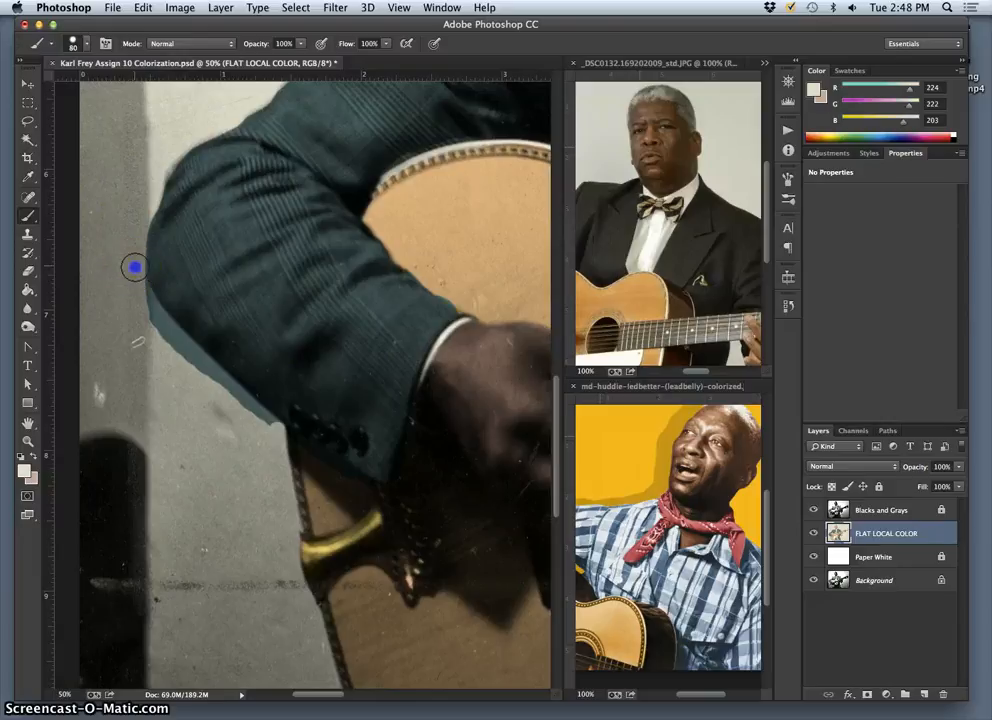
mouse_move(143, 295)
left_mouse_down()
mouse_move(137, 279)
mouse_move(159, 325)
mouse_move(216, 373)
left_mouse_up()
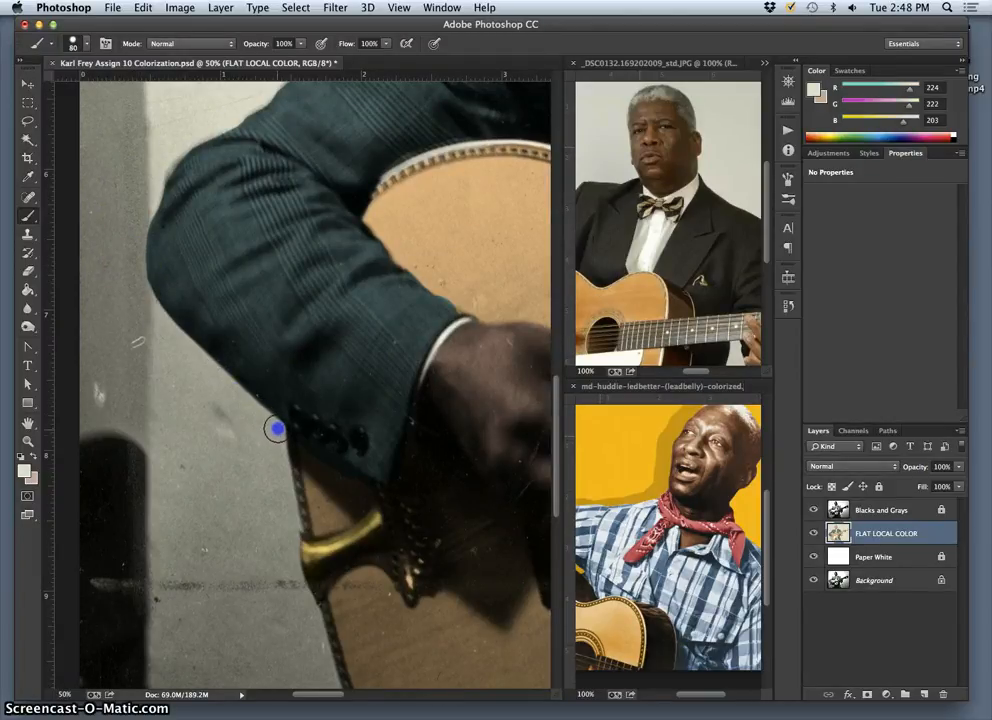
Sample the guitar body's tan and paint it along the cuff's lower edge and in the crook of the strumming arm.
left_click(328, 476, "alt")
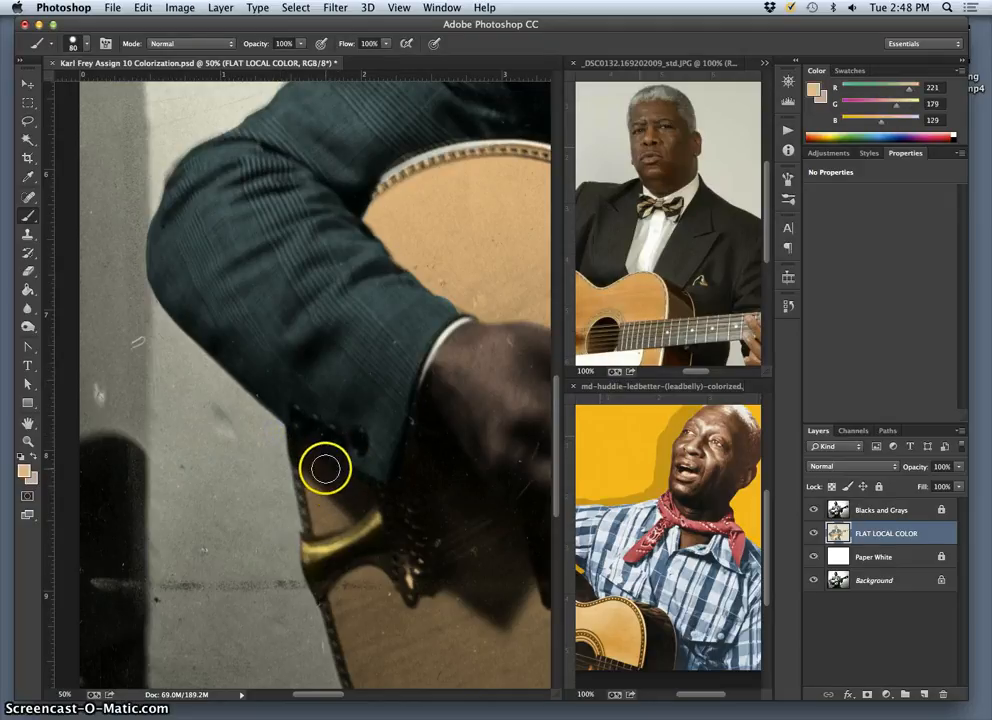
left_click(329, 467)
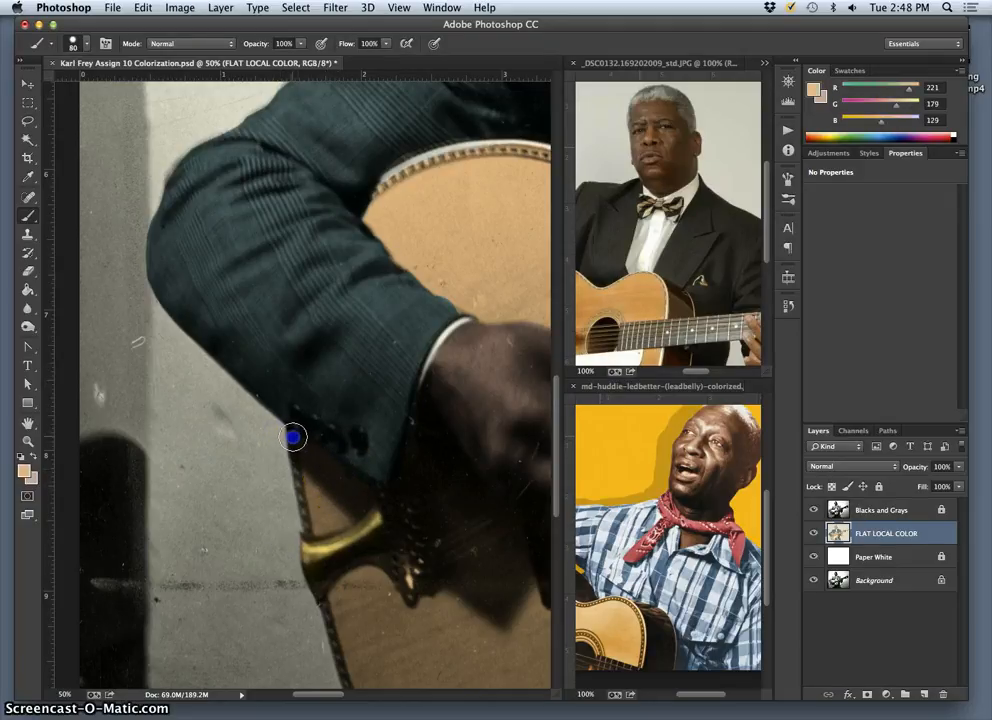
left_click_drag(362, 482, 363, 508)
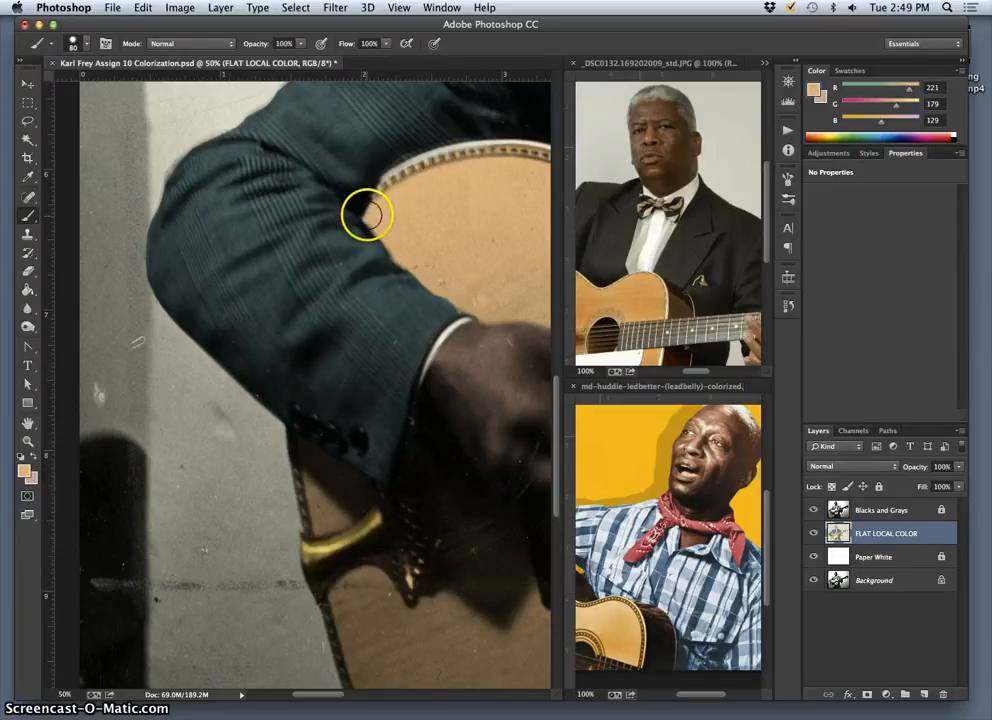
left_click(367, 217)
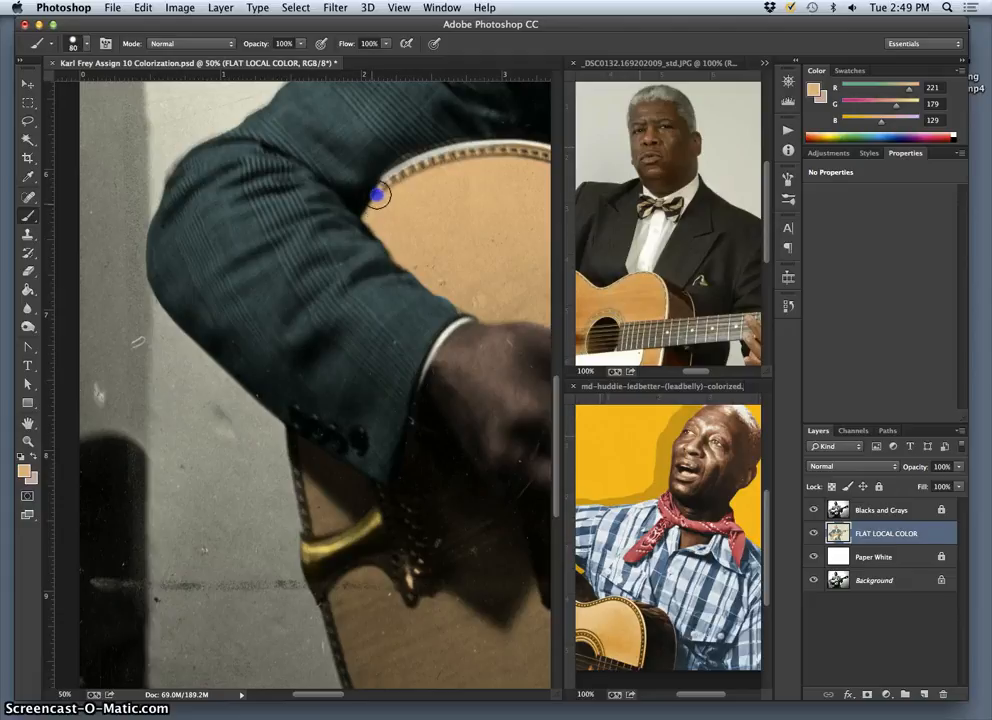
Sample the jacket's teal and paint it on the jacket just above the guitar's upper rim.
left_click(451, 129, "alt")
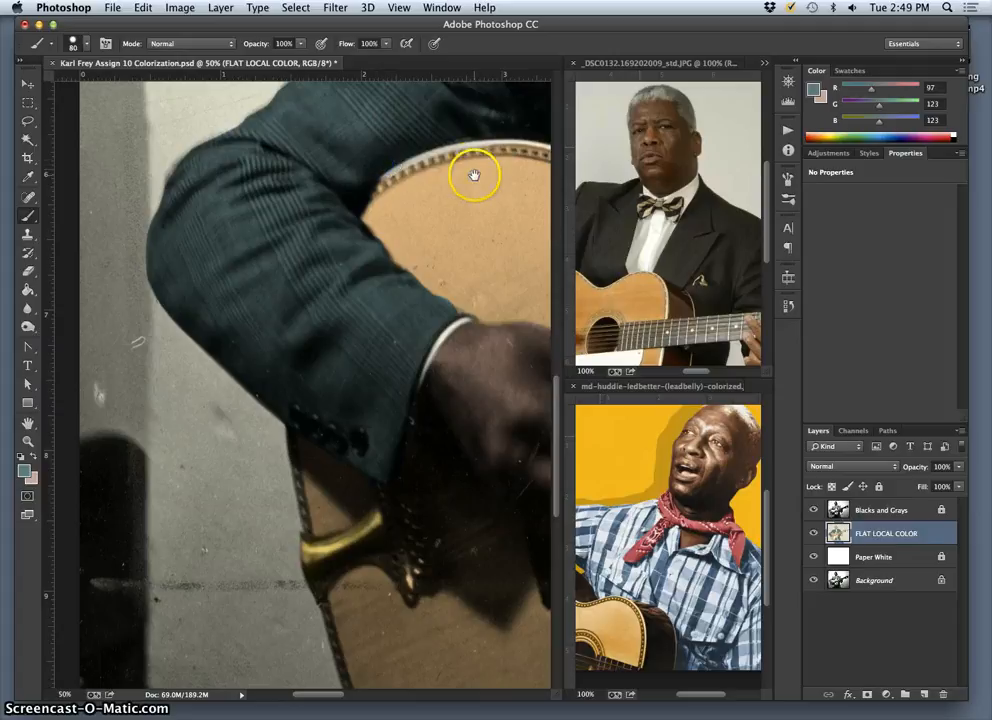
scroll(343, 199, "right", 5)
left_click_drag(352, 142, 330, 147)
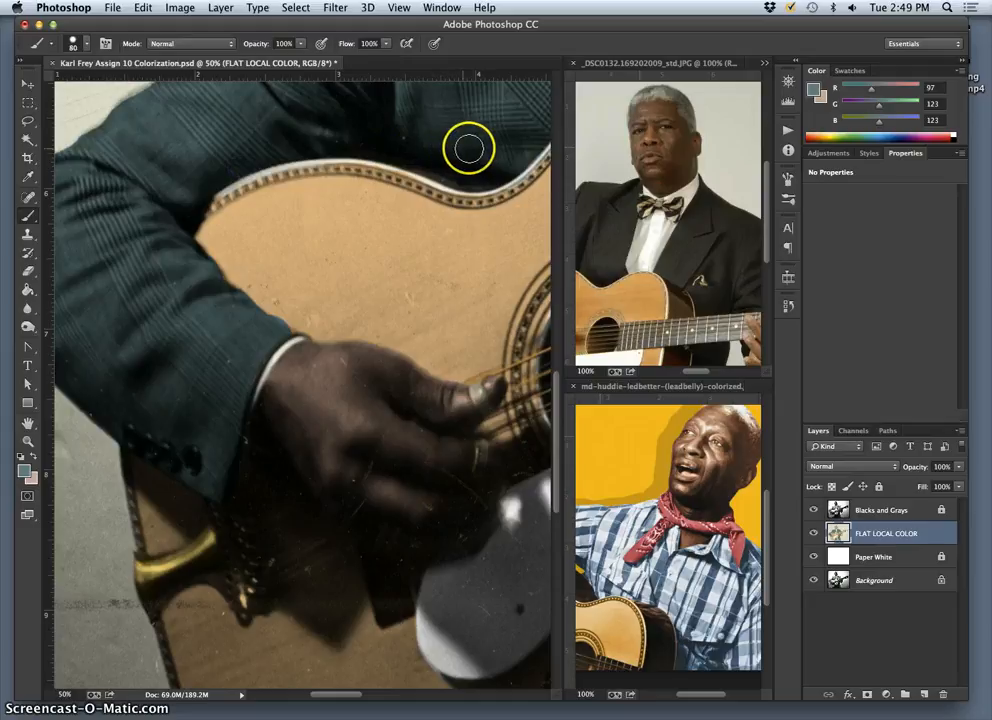
left_click_drag(474, 146, 401, 150)
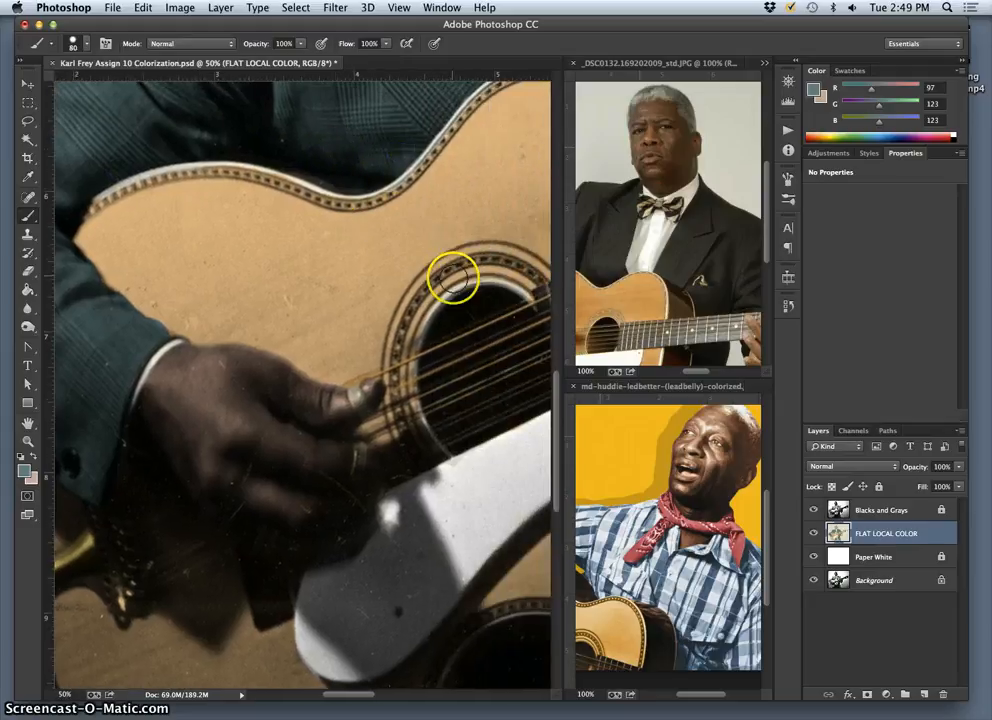
Sample the reddish brown of the guitar's side and paint it along the side up to the shirt front.
scroll(300, 272, "right", 8)
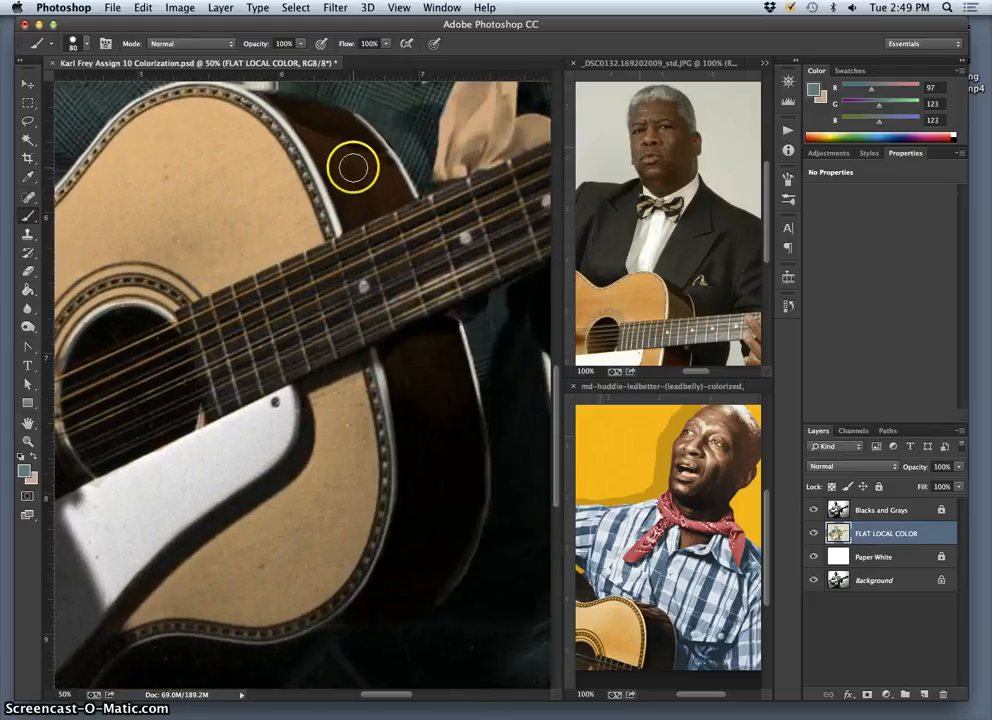
left_click(352, 165, "alt")
left_click_drag(375, 220, 383, 220)
scroll(383, 220, "left", 3)
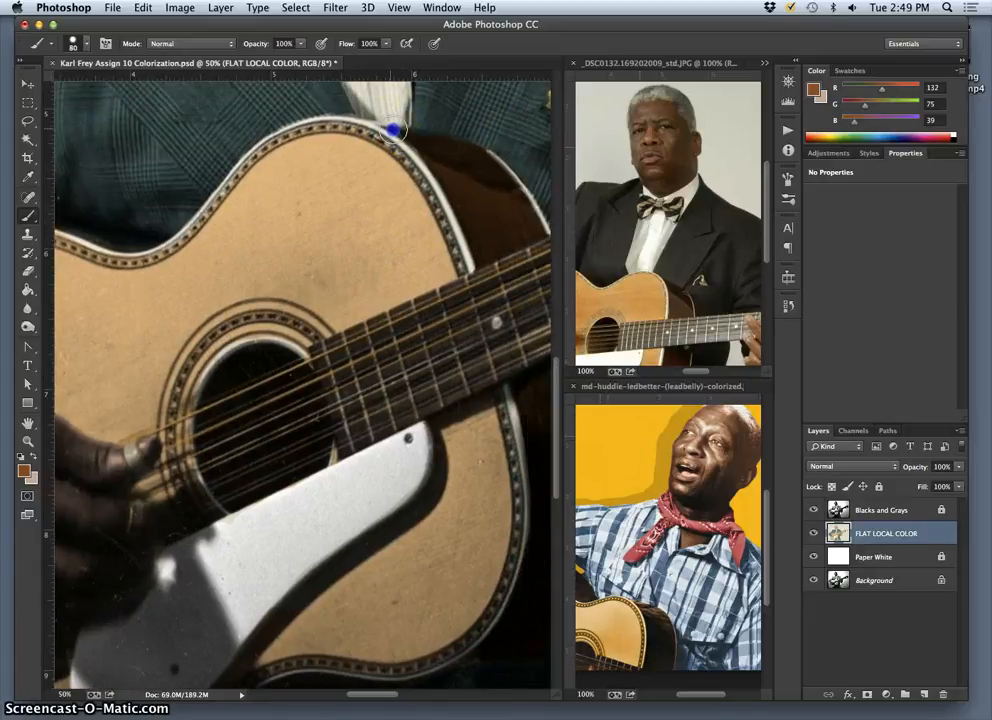
key("super+plus")
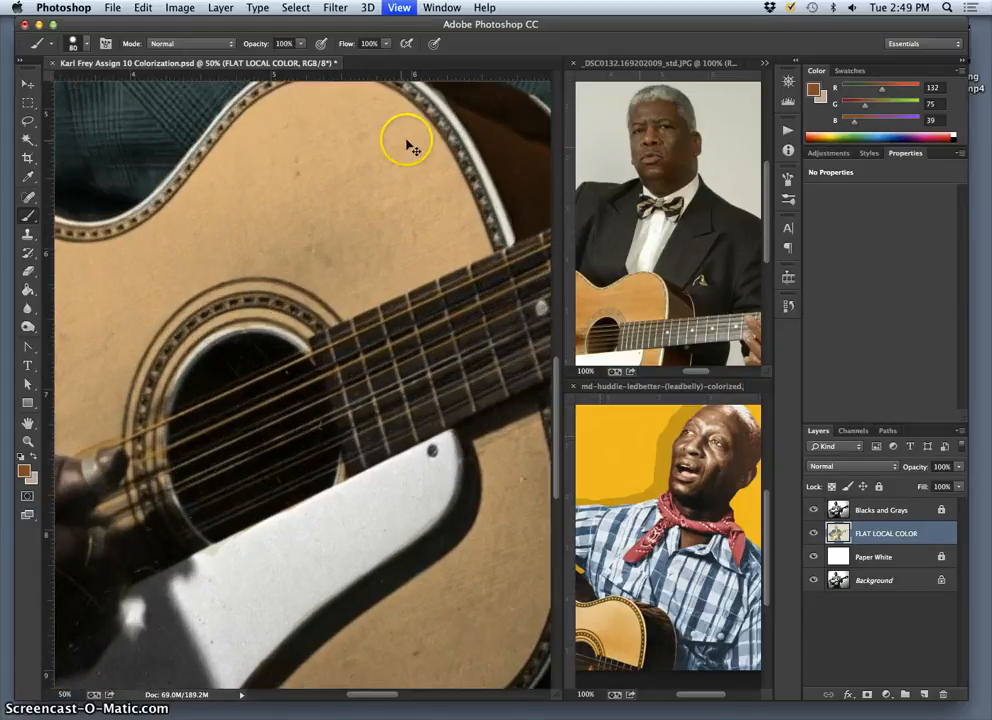
left_click_drag(412, 142, 395, 224)
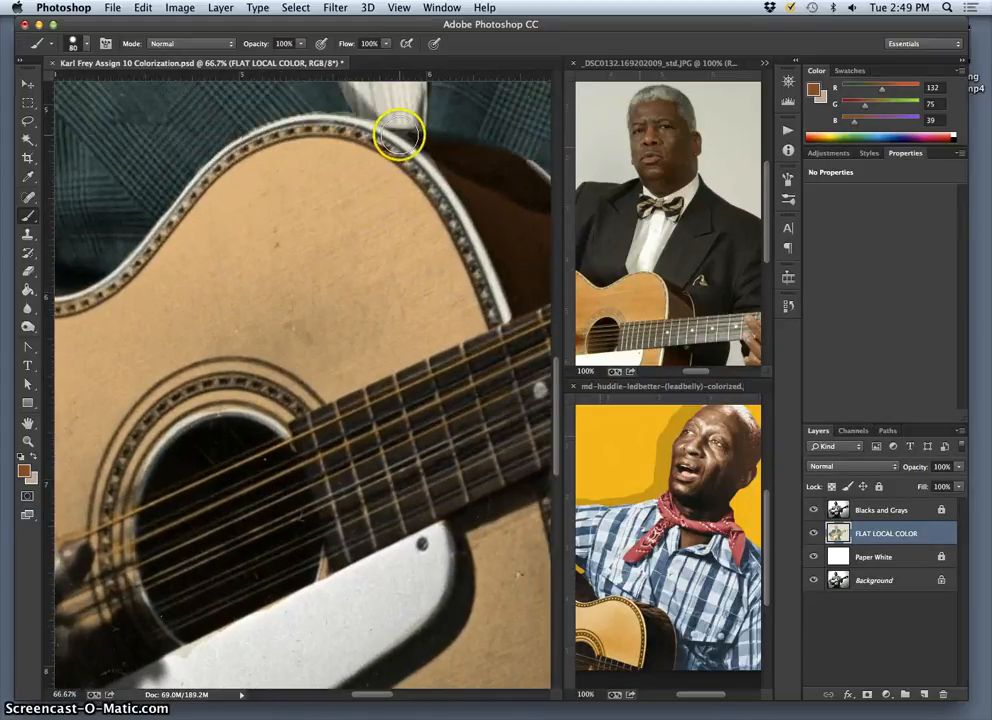
left_click_drag(398, 134, 400, 135)
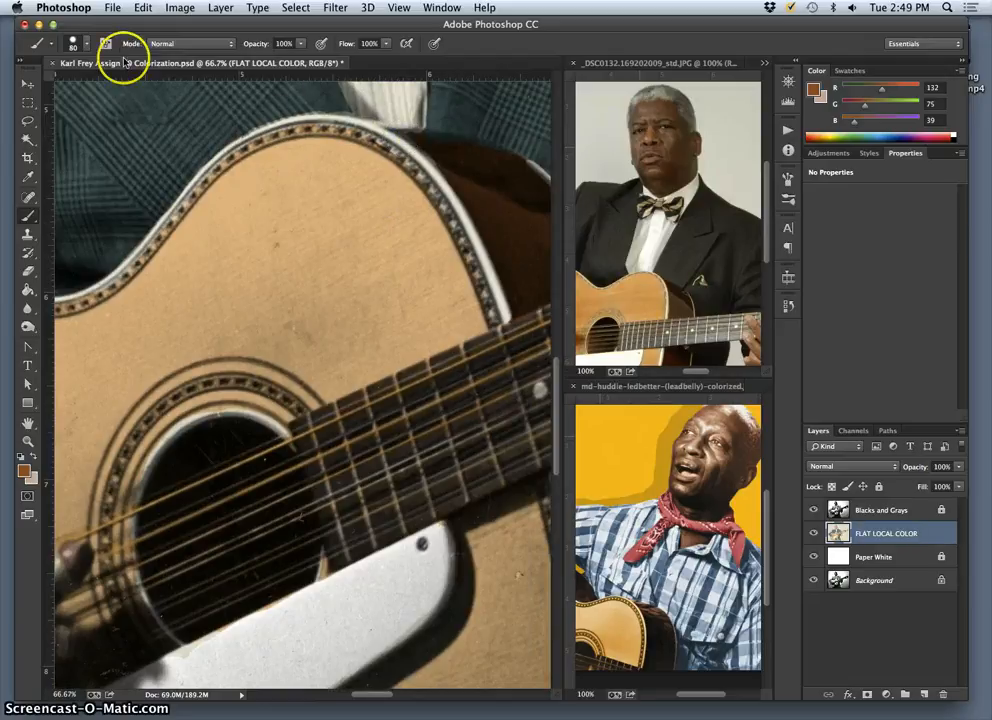
Reduce the brush size to 44 px and paint the narrow strip of guitar side below the shirt front brown.
left_click(86, 44)
left_click_drag(117, 86, 112, 86)
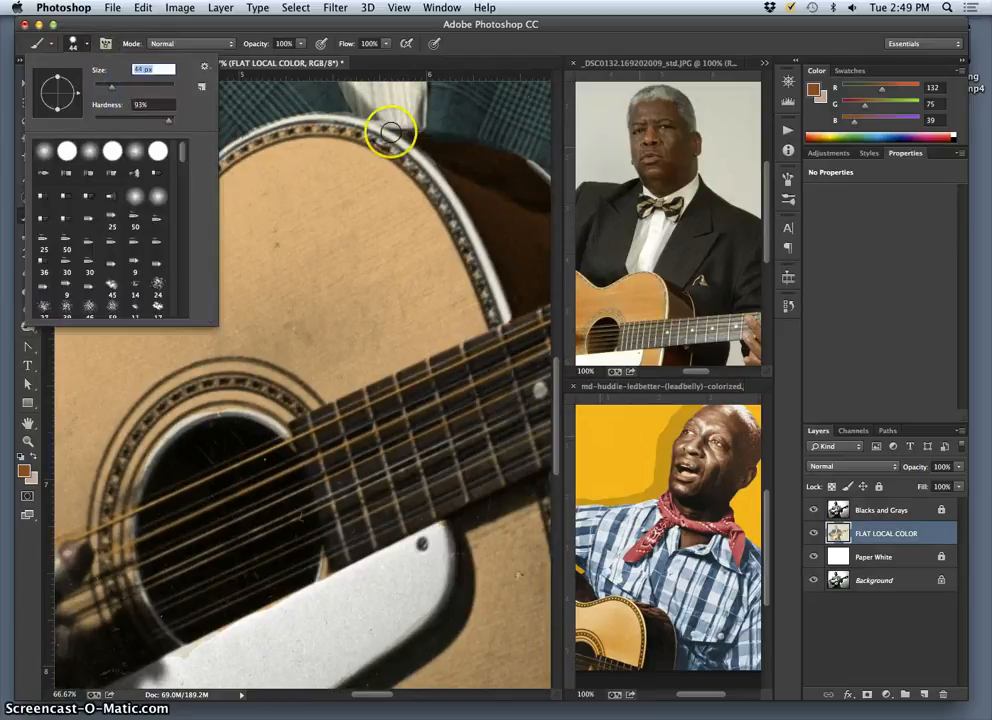
left_click(391, 130)
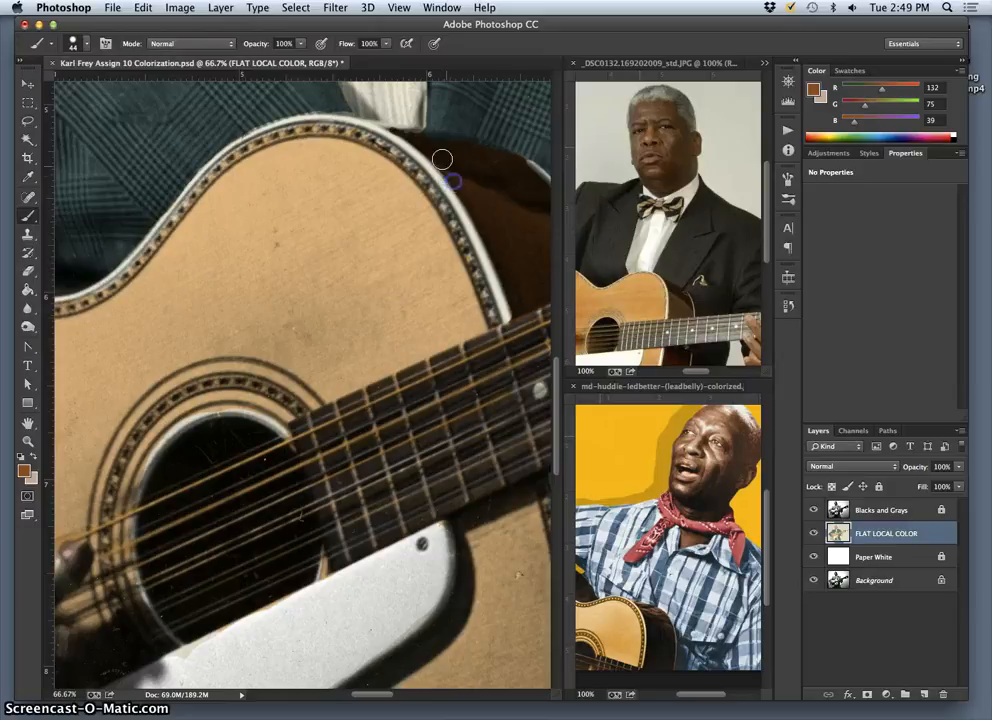
Paint the upper edge of the guitar's side brown with the Brush, from the shirt cloth along the jacket.
left_click(396, 130)
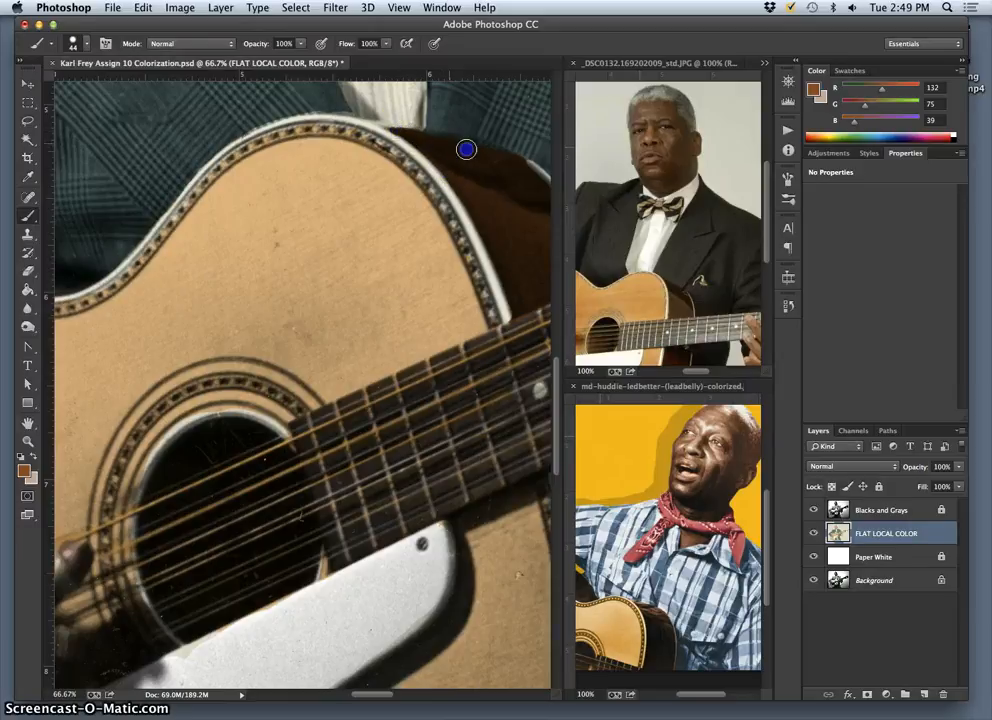
left_click_drag(497, 162, 505, 179)
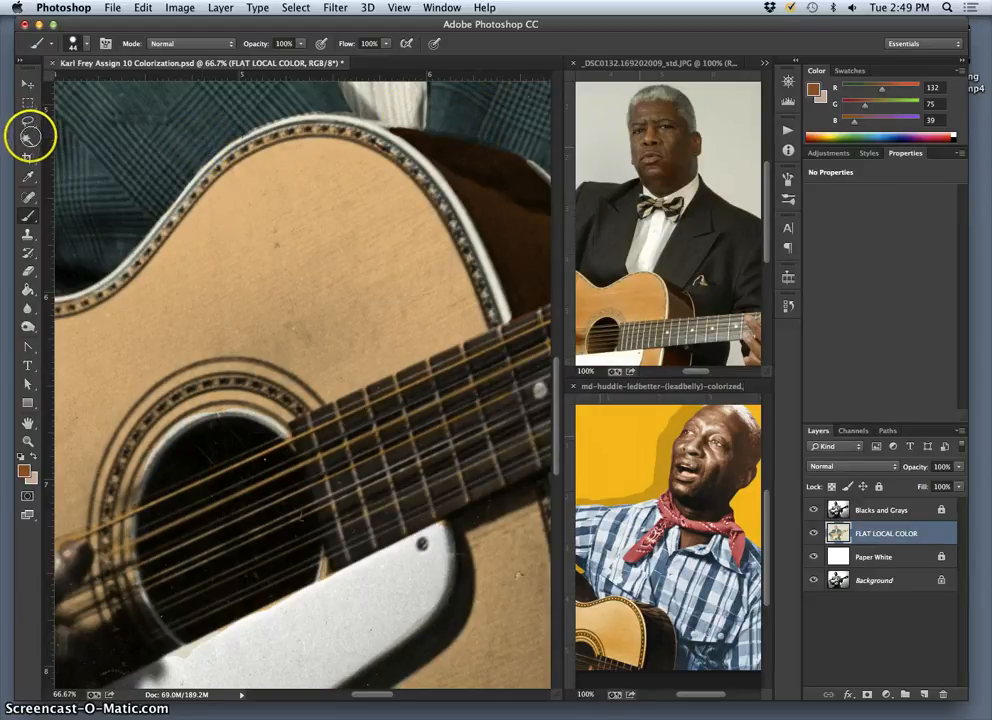
left_click(27, 122)
left_click(28, 216)
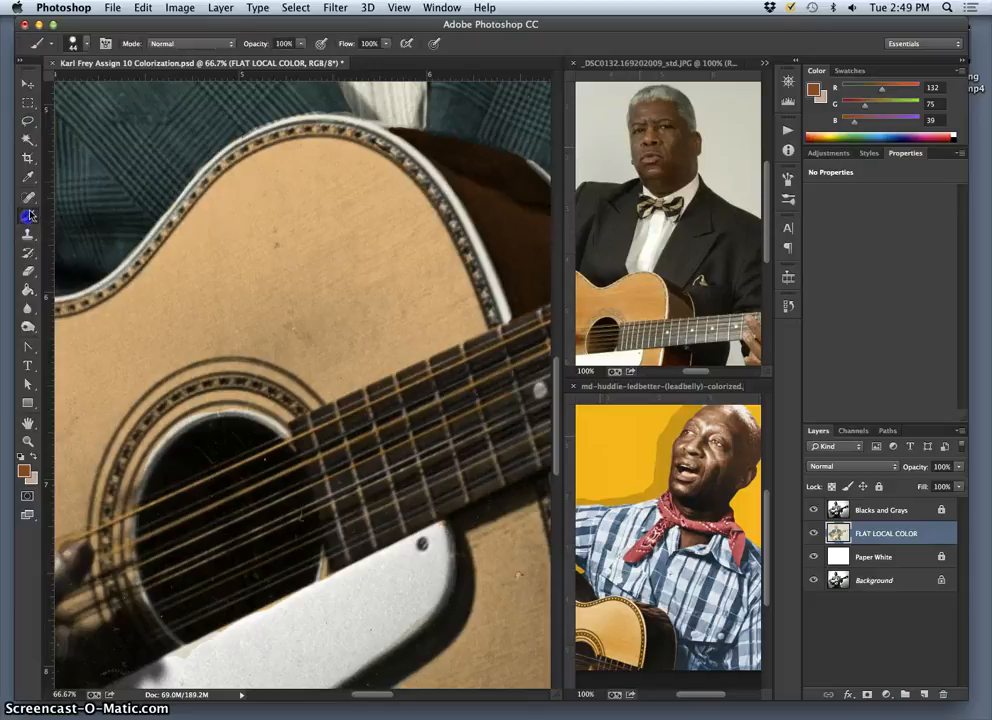
Sample the jacket's teal to touch up the jacket above the guitar's rim, and sample the body's tan for the inlaid border.
left_click(226, 120, "alt")
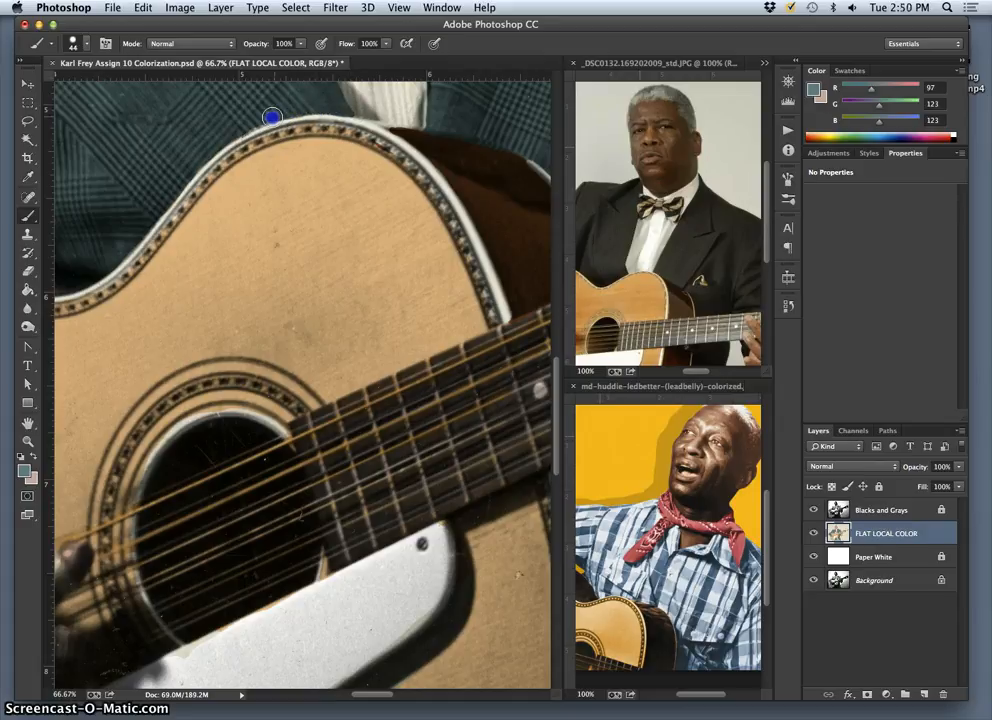
left_click(381, 151, "alt")
left_click(366, 139, "alt")
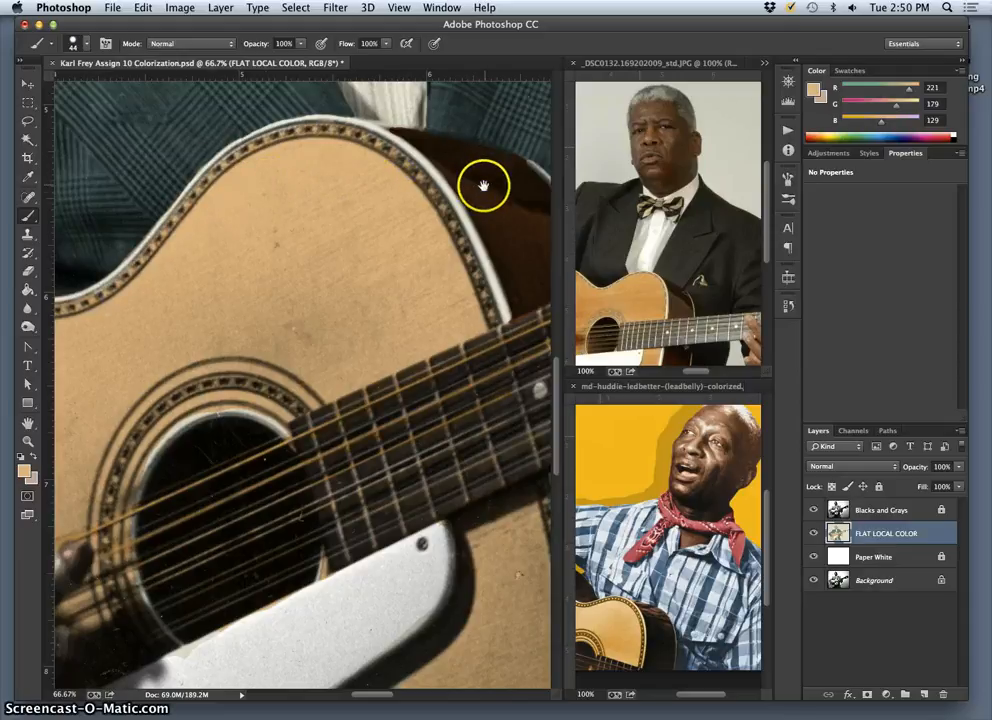
Paint the guitar's side brown up to the fretboard and the jacket beside its back edge teal, sampling each color from the image.
left_click_drag(485, 182, 381, 211)
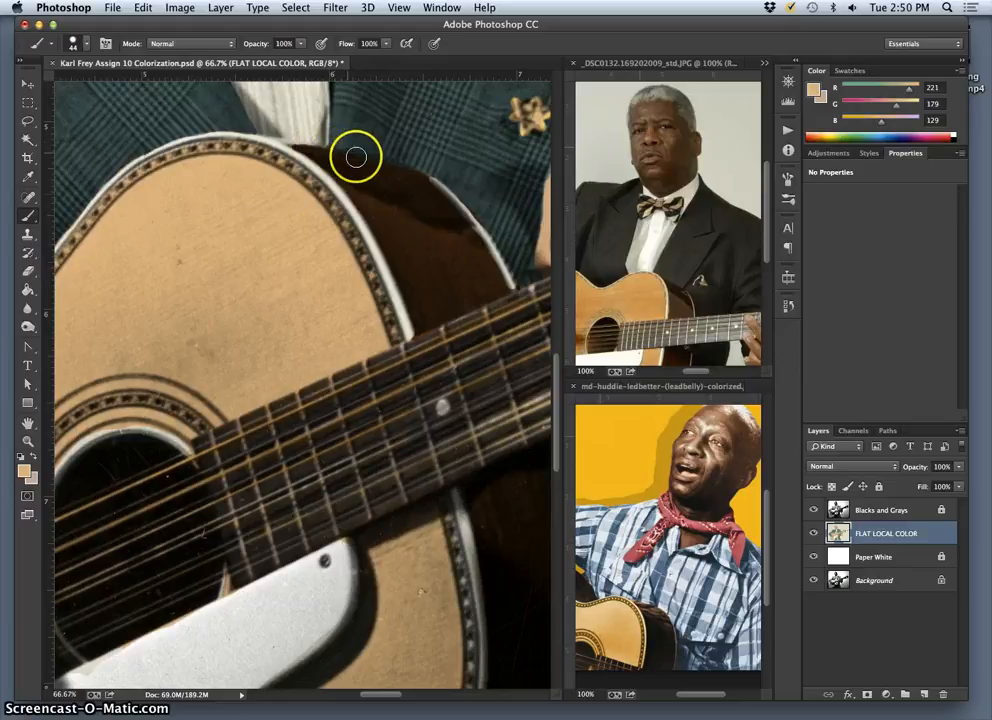
left_click(437, 208, "alt")
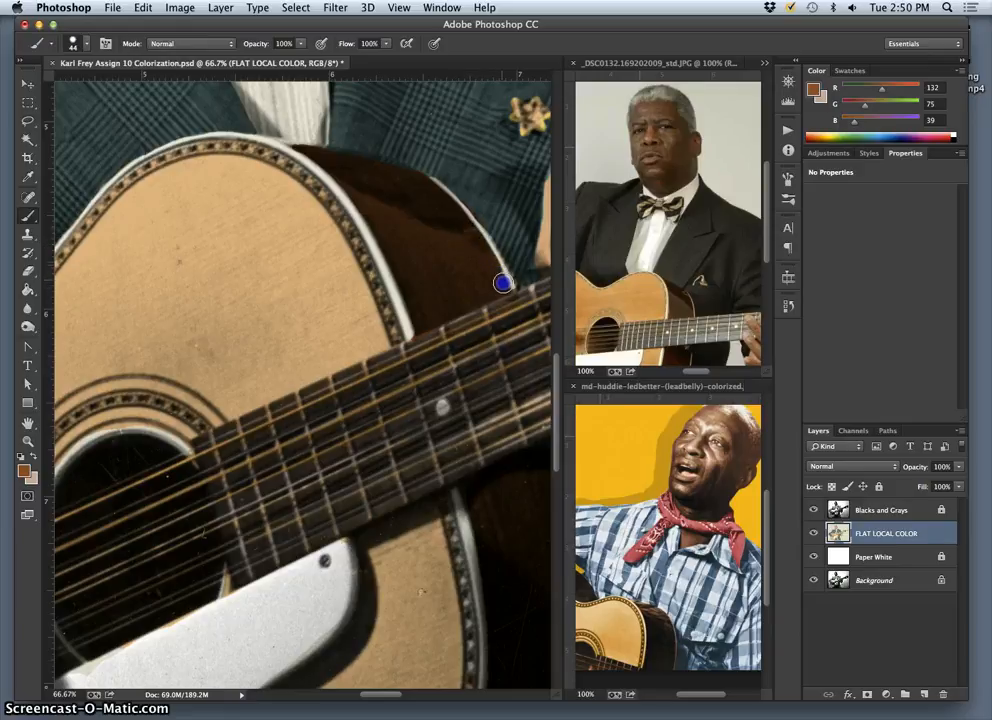
left_click(487, 213, "alt")
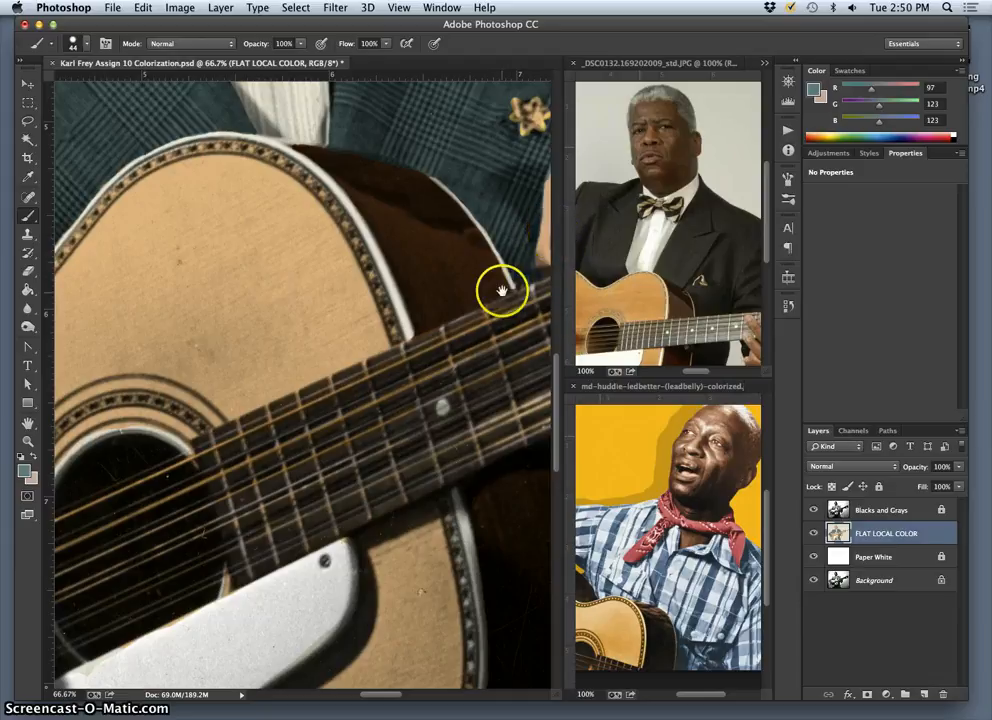
Paint the jacket teal along the guitar's back edge below the neck.
left_click_drag(433, 203, 415, 184)
left_click_drag(464, 319, 443, 282)
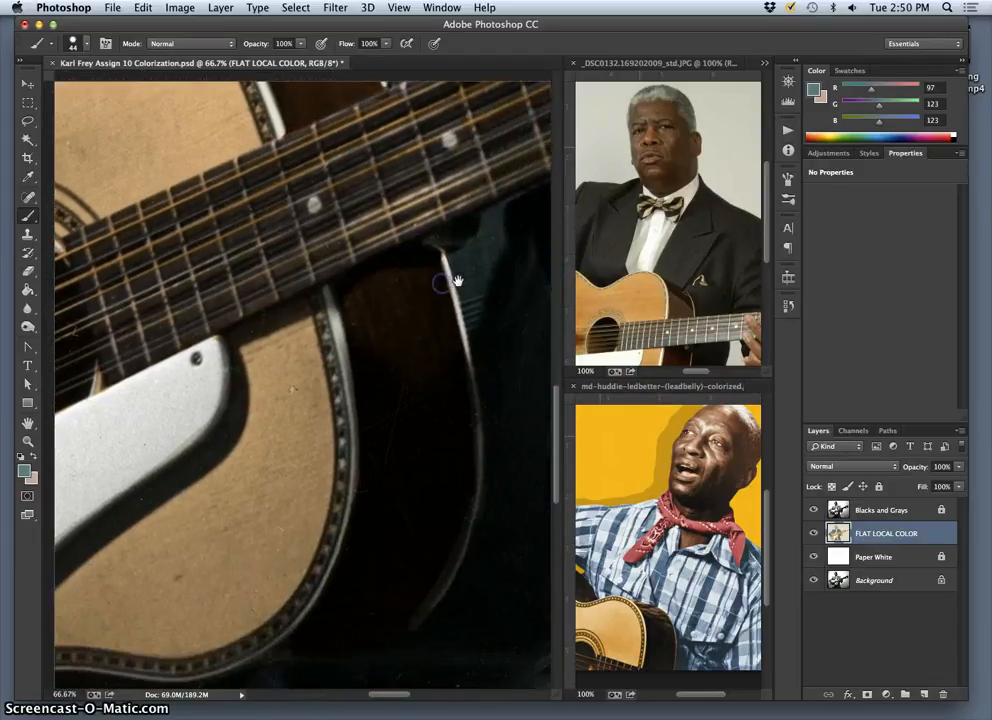
left_click_drag(487, 356, 485, 341)
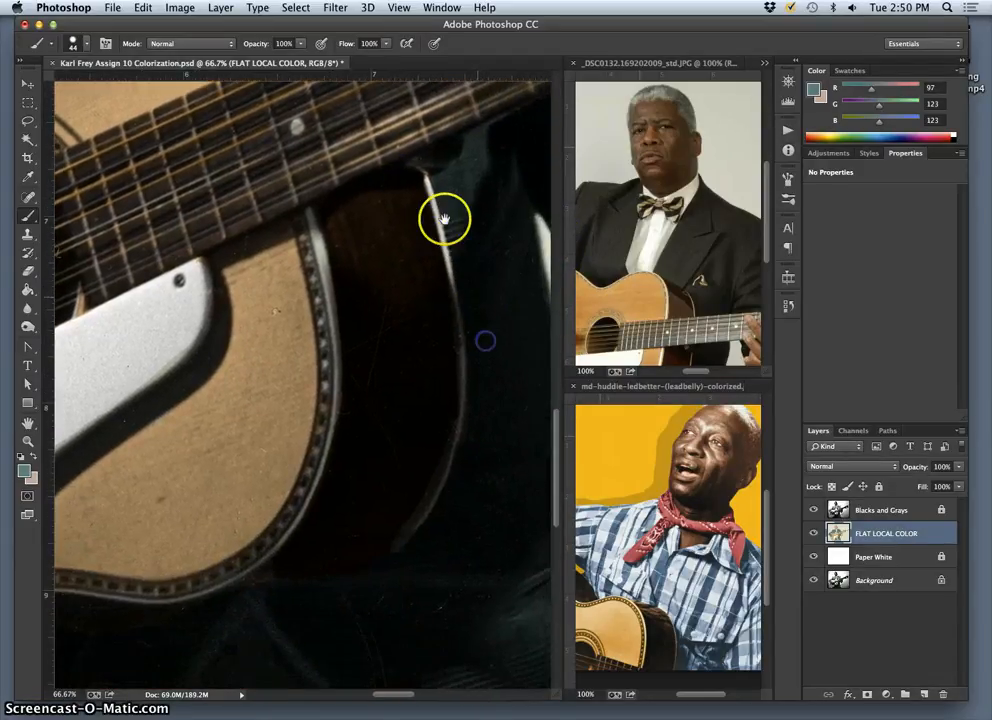
left_click_drag(444, 206, 440, 205)
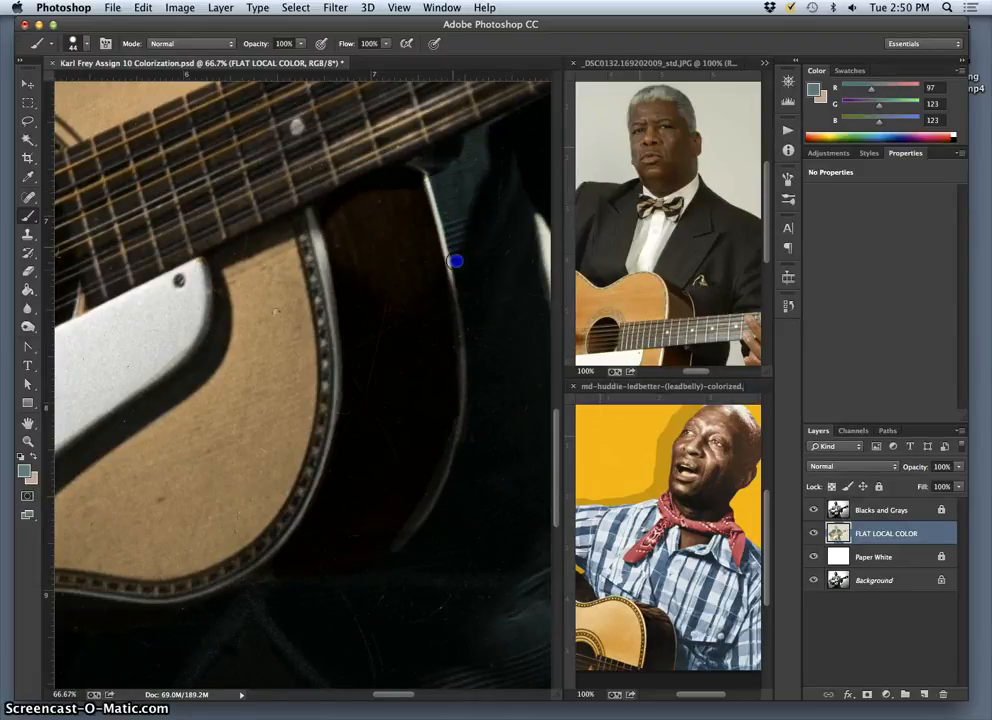
left_click_drag(481, 352, 489, 299)
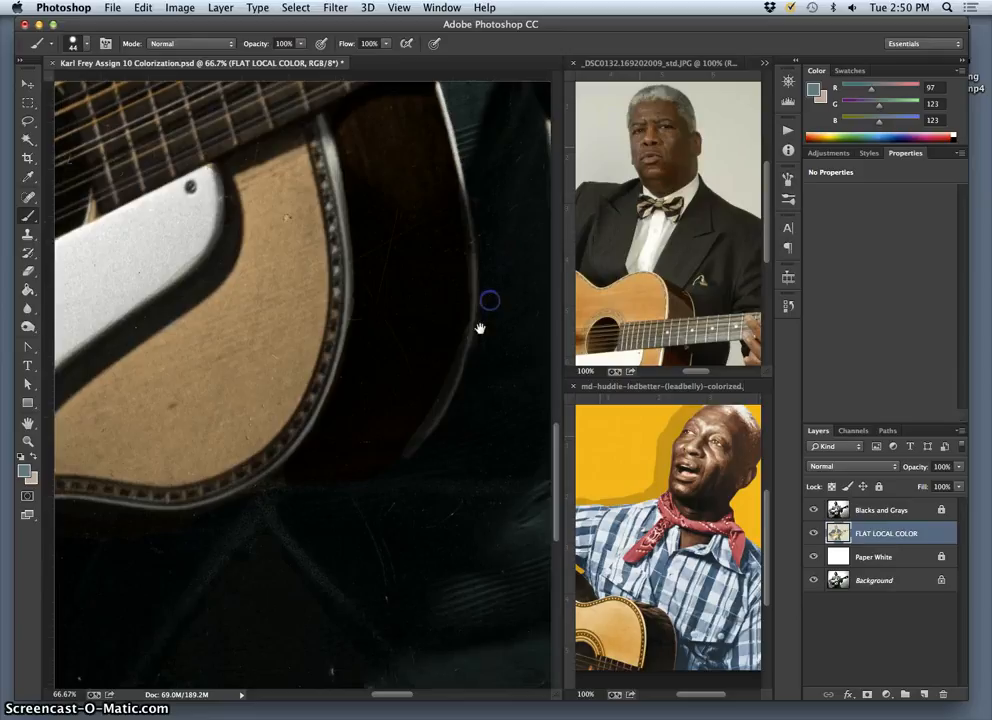
left_click_drag(432, 434, 496, 358)
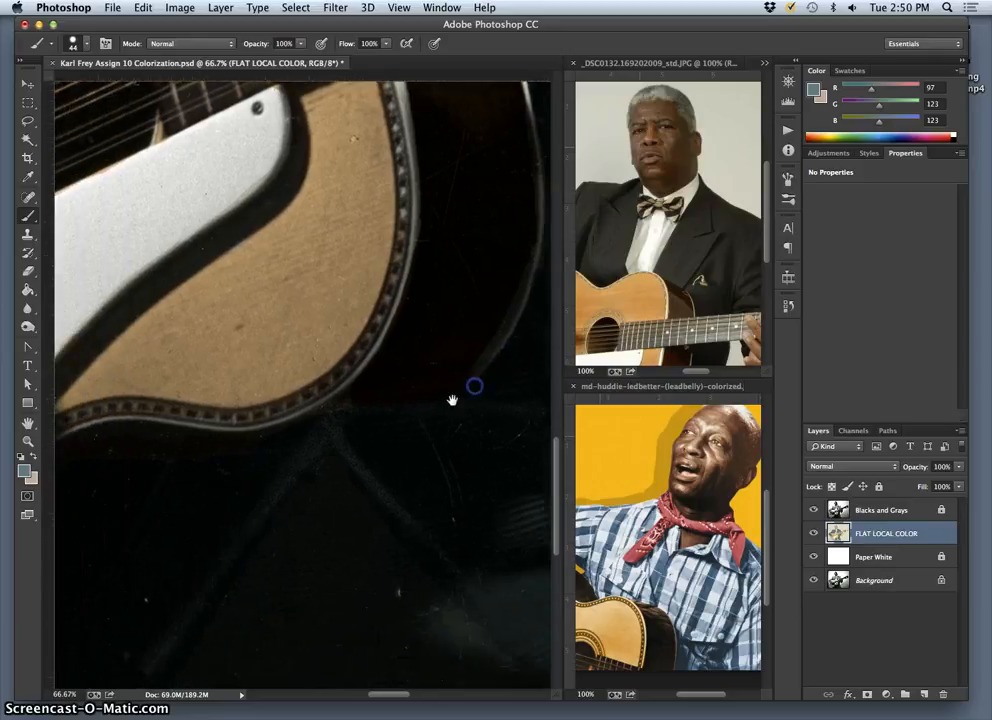
Sample the guitar side's brown and paint it below the lower border, and sample an off-white at the guitar's lower waist.
left_click(418, 343, "alt")
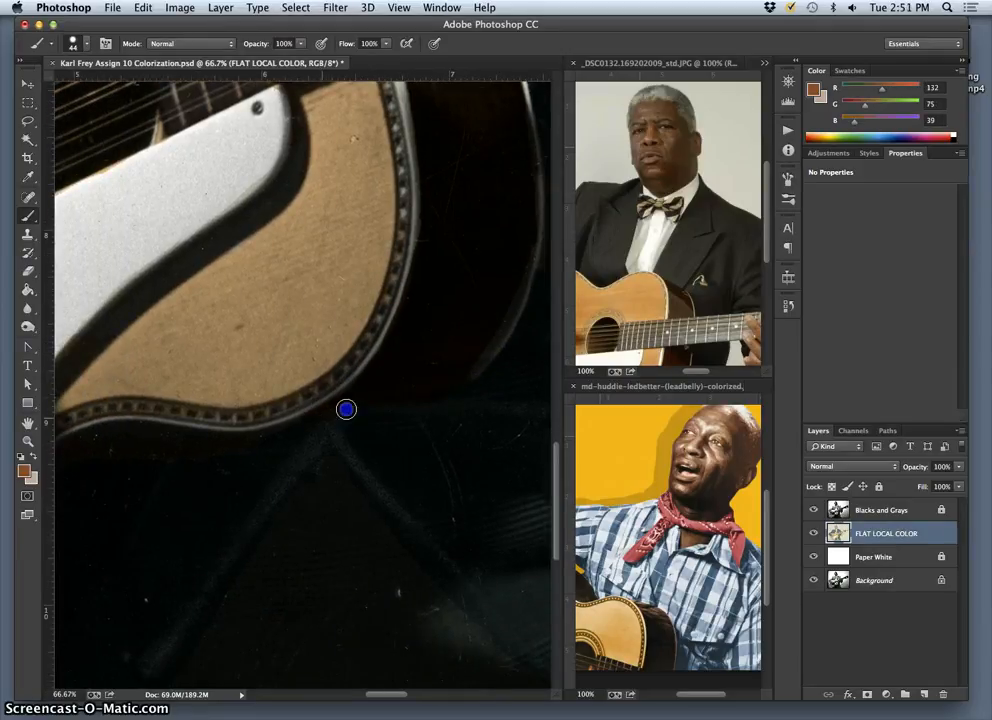
mouse_move(232, 520)
left_mouse_down()
mouse_move(312, 498)
mouse_move(388, 495)
mouse_move(328, 516)
mouse_move(464, 368)
mouse_move(432, 368)
left_mouse_up()
left_click(474, 333, "alt")
left_click(427, 371, "alt")
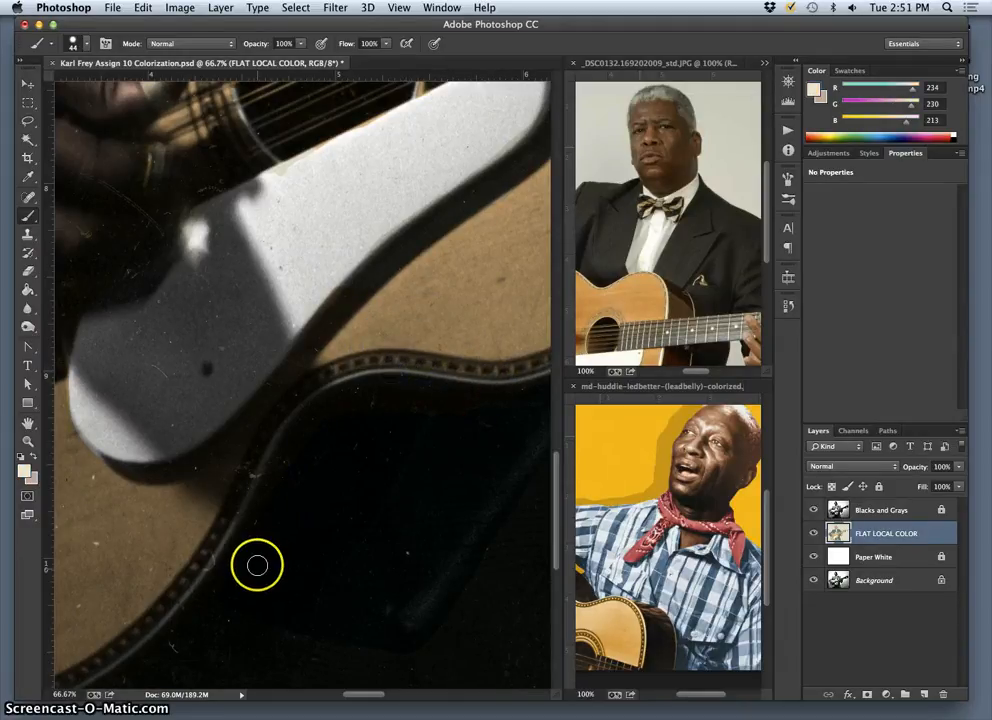
Sample the jacket's teal and paint it along the sleeve's outer edge from the elbow up the arm.
left_click_drag(275, 527, 380, 474)
left_click_drag(283, 531, 414, 449)
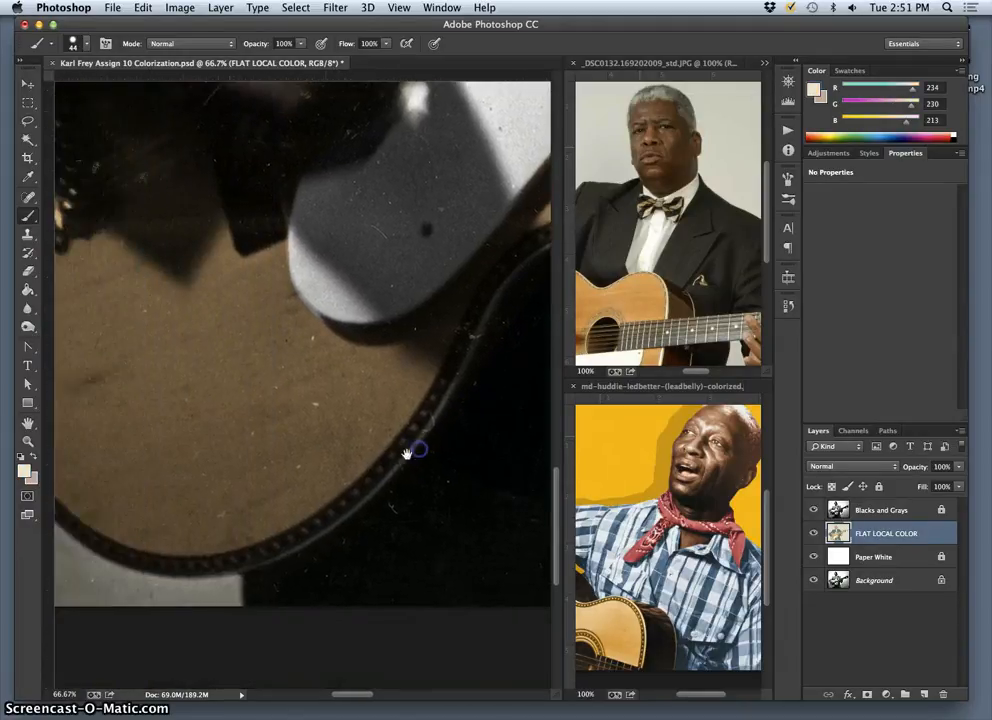
mouse_move(345, 498)
left_mouse_down()
mouse_move(445, 457)
mouse_move(456, 463)
mouse_move(443, 471)
left_mouse_up()
left_click_drag(343, 509, 371, 524)
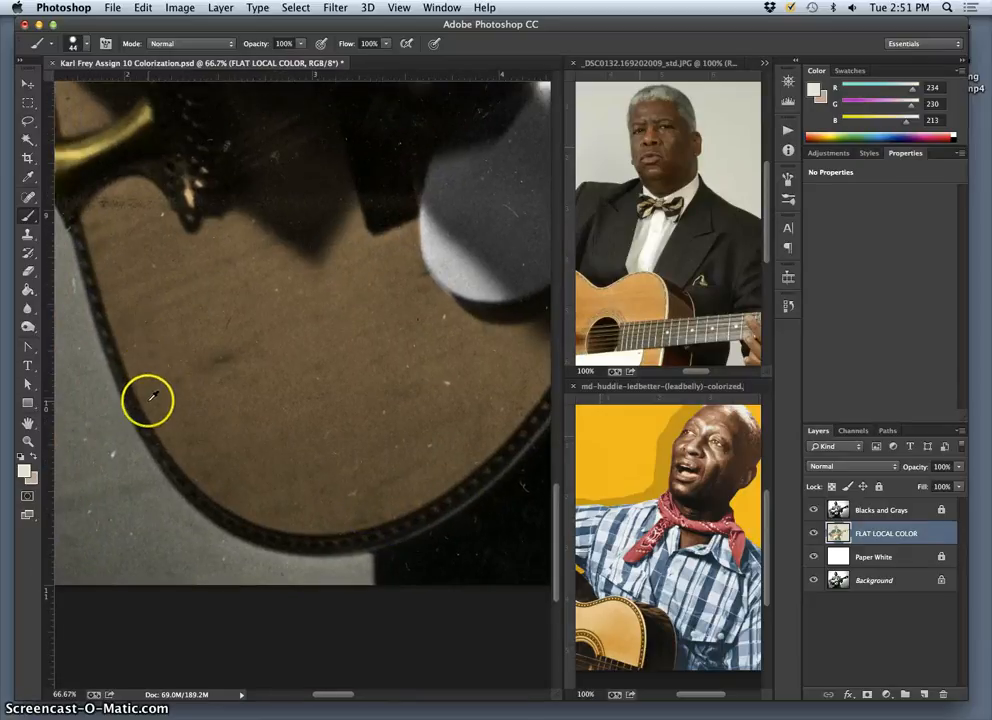
left_click_drag(162, 318, 250, 502)
left_click_drag(225, 329, 277, 603)
left_click_drag(263, 401, 401, 592)
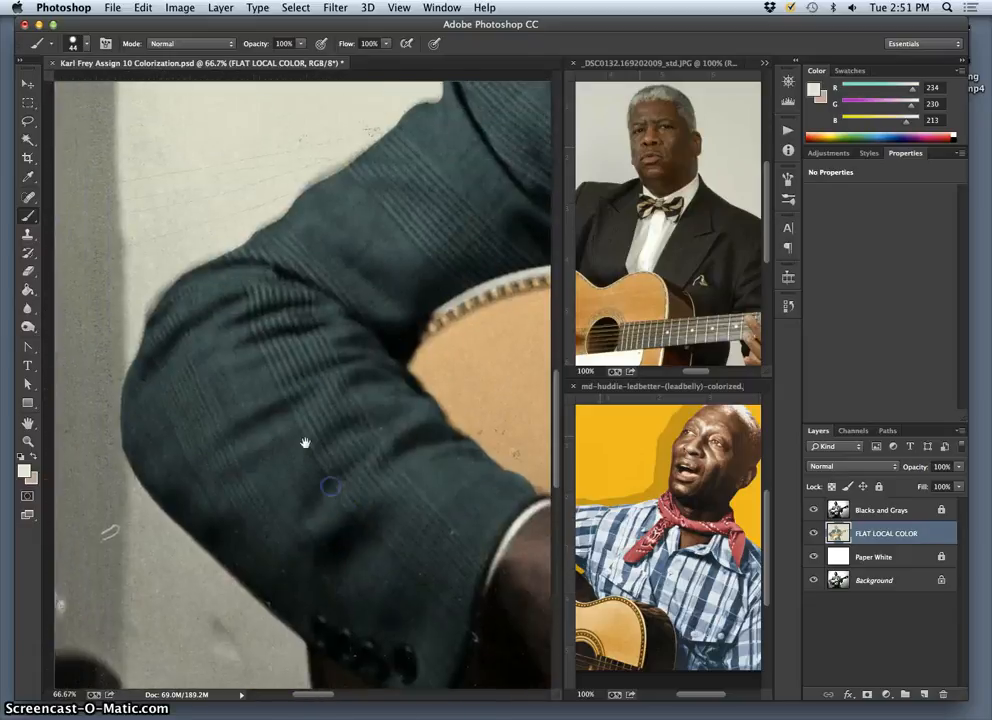
left_click_drag(260, 337, 308, 407)
left_click(248, 381, "alt")
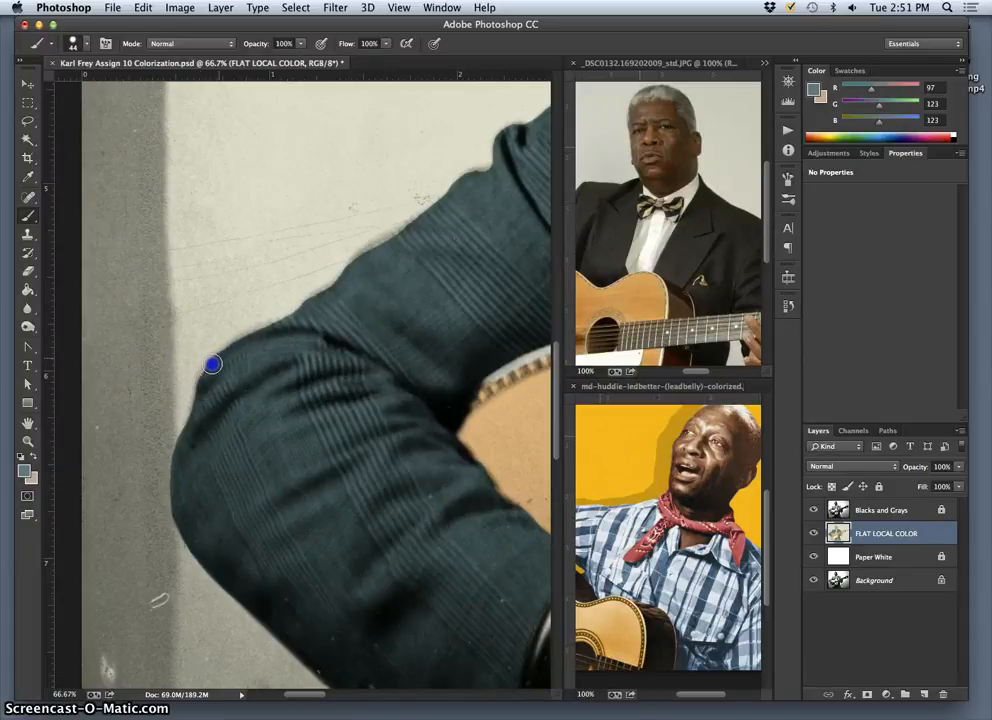
mouse_move(200, 399)
left_mouse_down()
mouse_move(206, 412)
mouse_move(368, 281)
mouse_move(390, 232)
mouse_move(372, 250)
left_mouse_up()
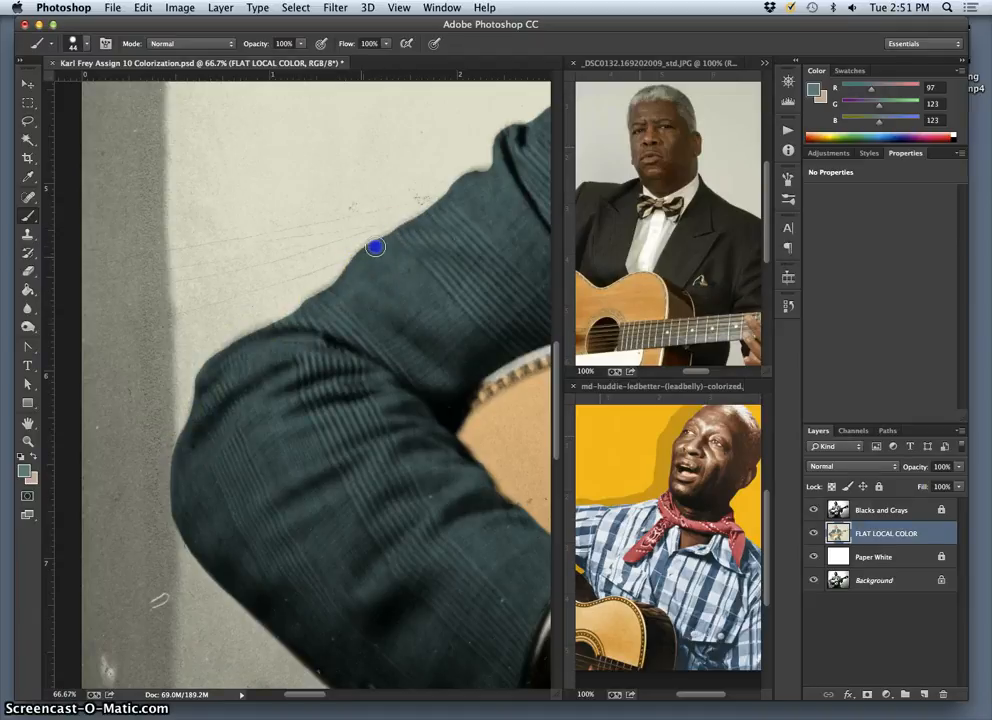
mouse_move(375, 246)
left_mouse_down()
mouse_move(498, 167)
mouse_move(376, 474)
mouse_move(390, 596)
mouse_move(446, 398)
mouse_move(396, 358)
mouse_move(440, 383)
mouse_move(449, 541)
left_mouse_up()
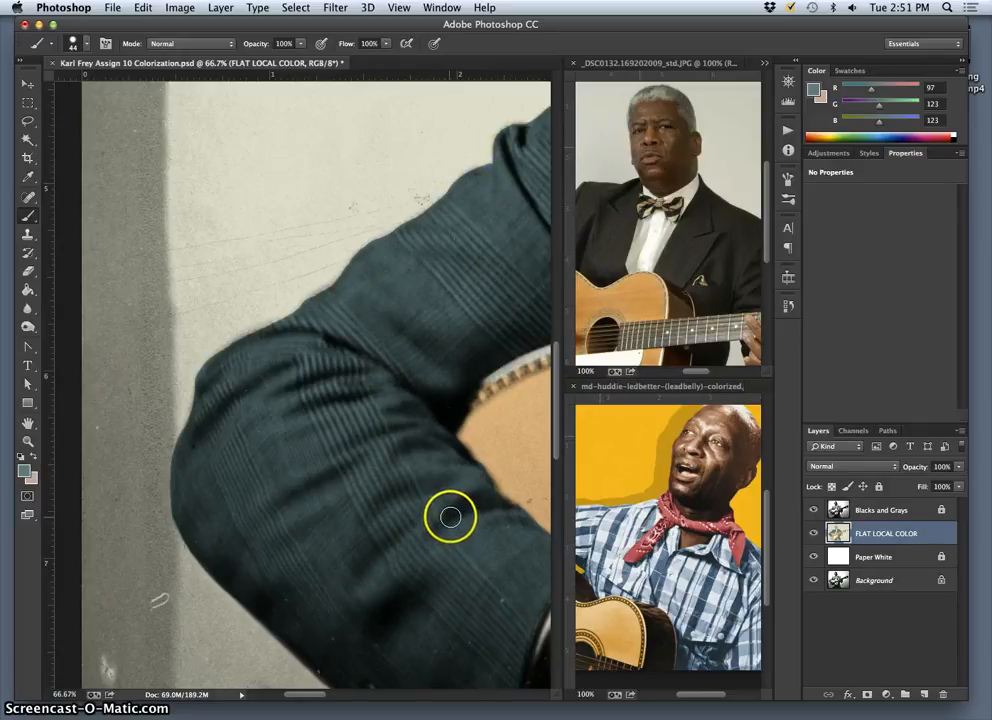
Check the flat colors of the whole portrait by hiding and reshowing the Blacks and Grays layer.
key("super+minus")
key("super+minus")
key("super+minus")
key("super+minus")
key("super+minus")
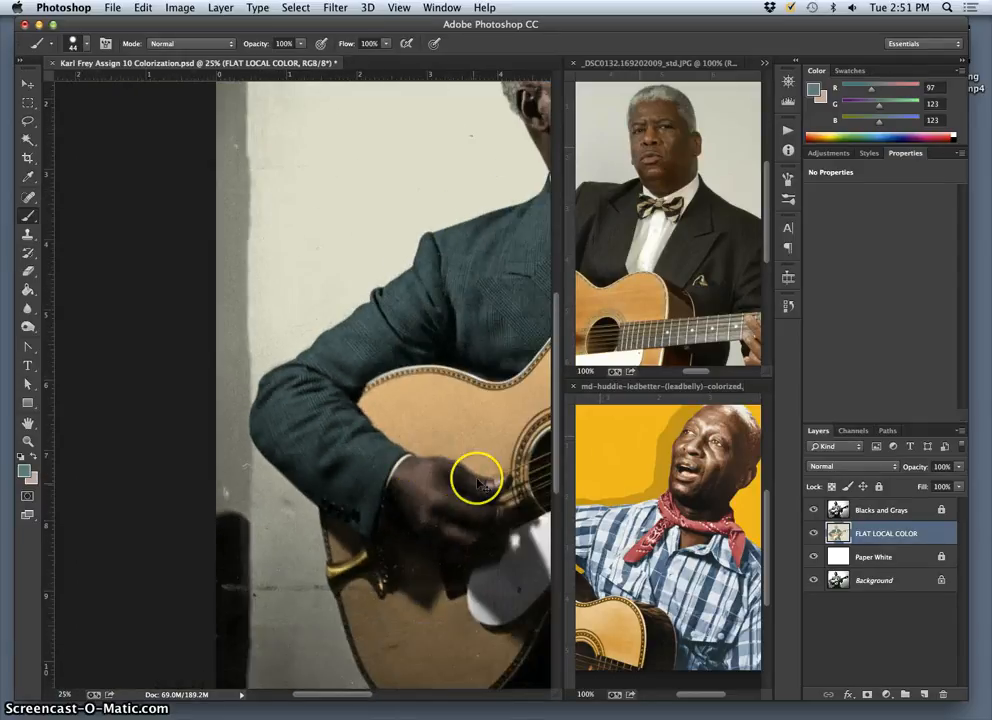
key("super+minus")
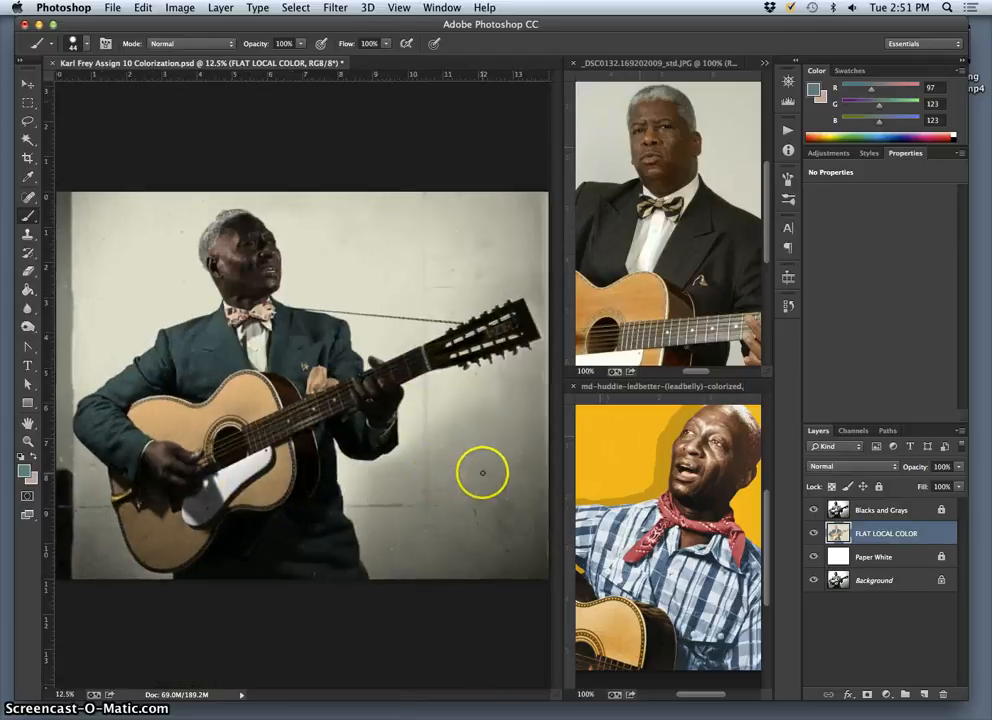
left_click(813, 511)
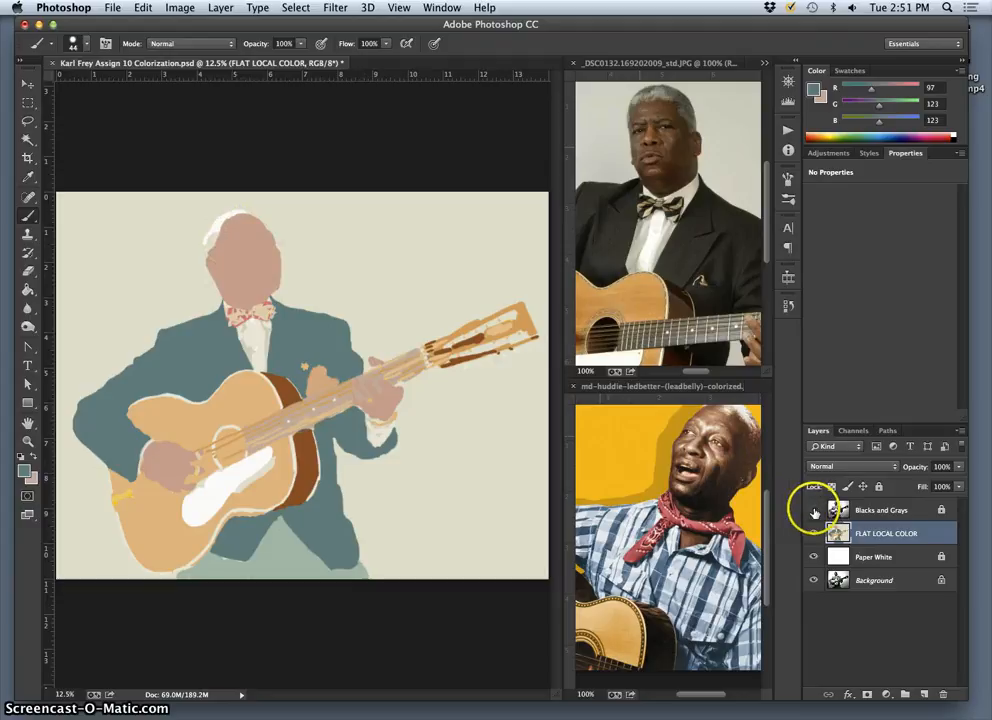
left_click(813, 510)
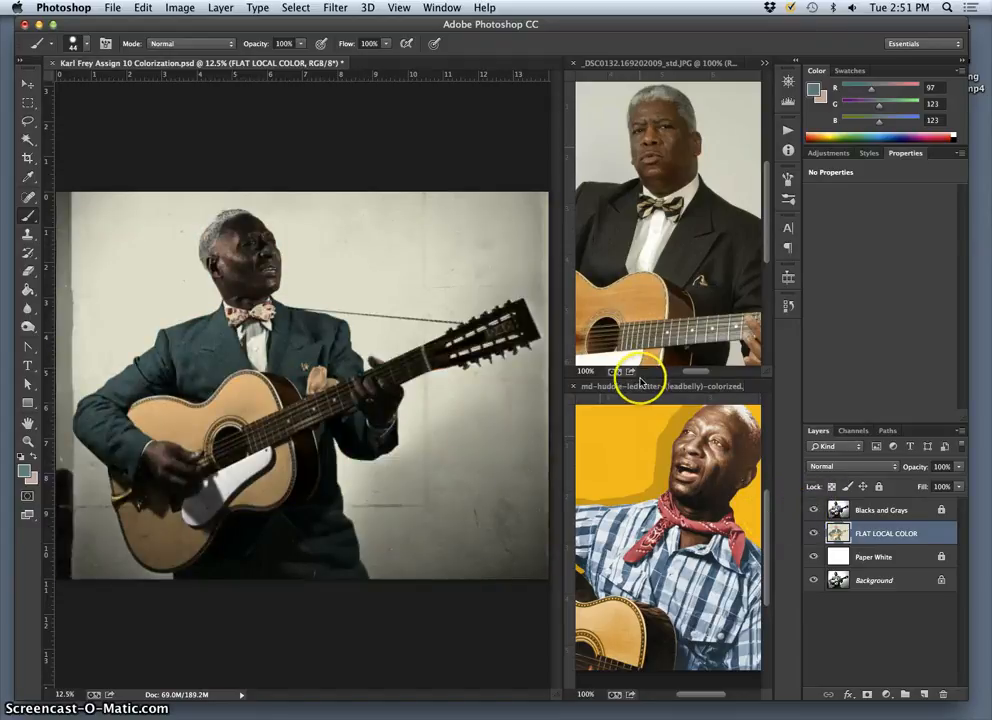
Try out an off-white and a gray-brown sampled from the reference photo on the guitarist's hair.
left_click(660, 206, "alt")
left_click(223, 218)
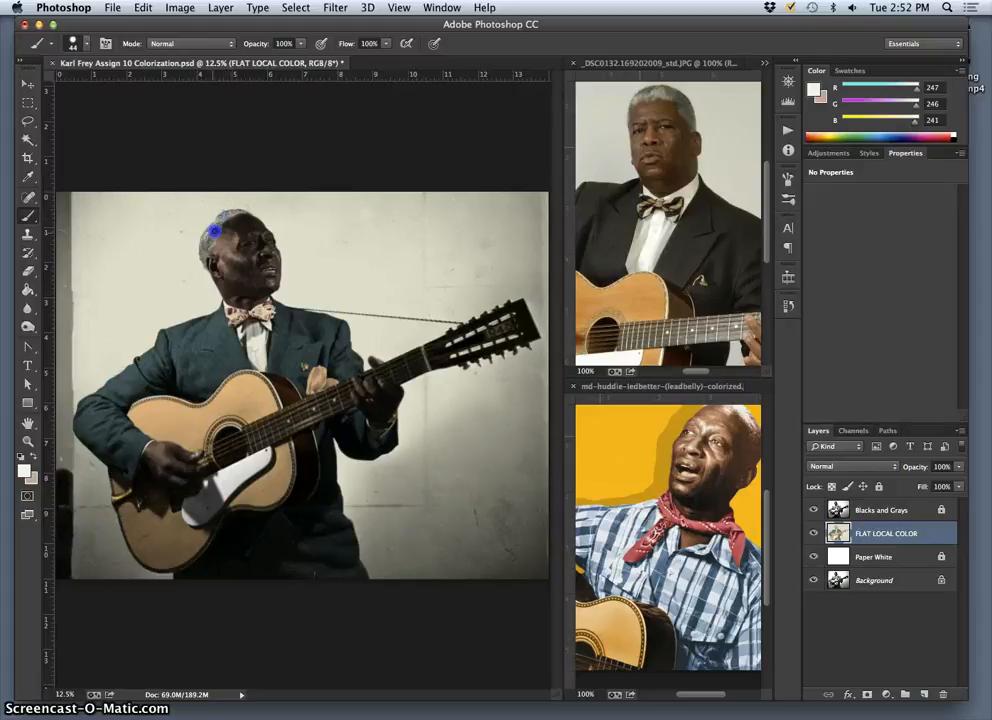
left_click(689, 111, "alt")
left_click_drag(216, 238, 213, 244)
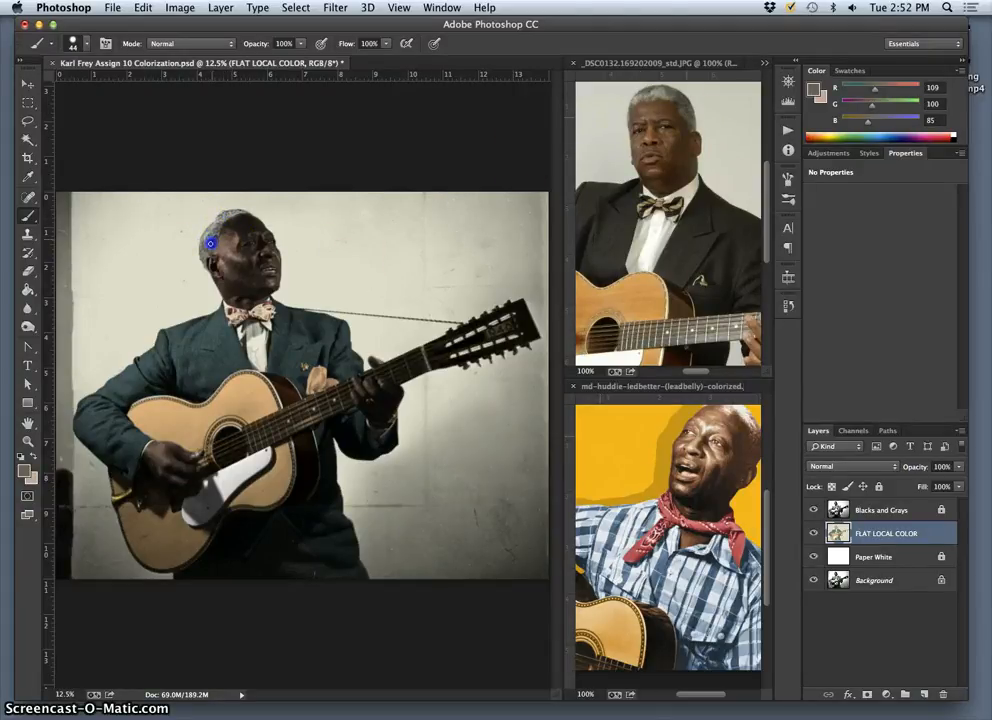
Sample the pale hair color from the colorized reference for the side hair and check it with Blacks and Grays hidden.
left_click(752, 418, "alt")
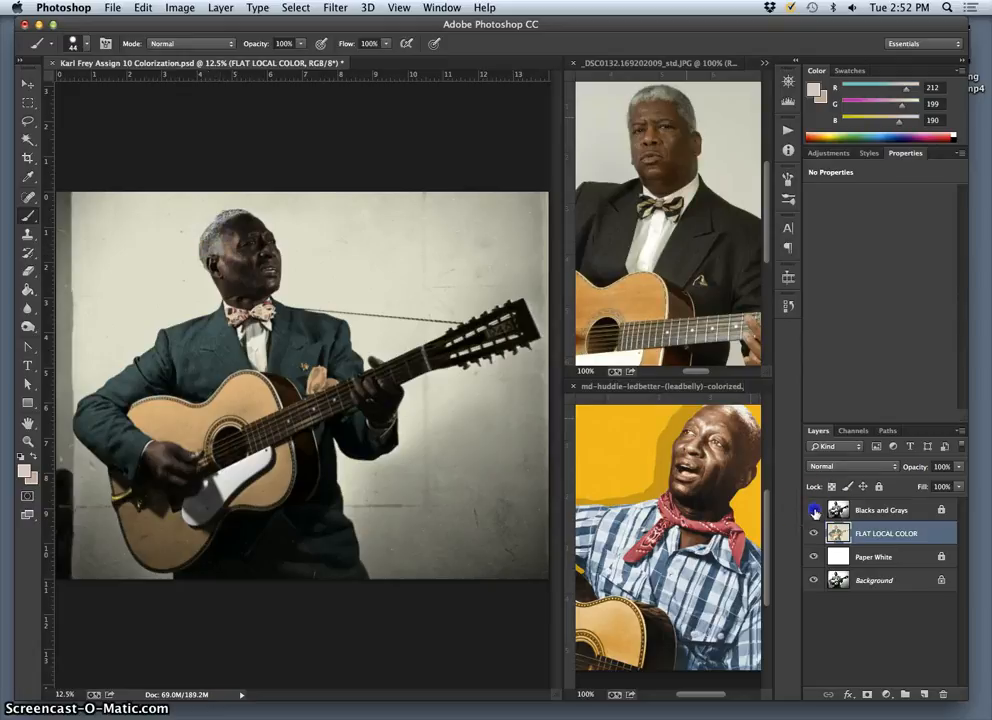
left_click(813, 510)
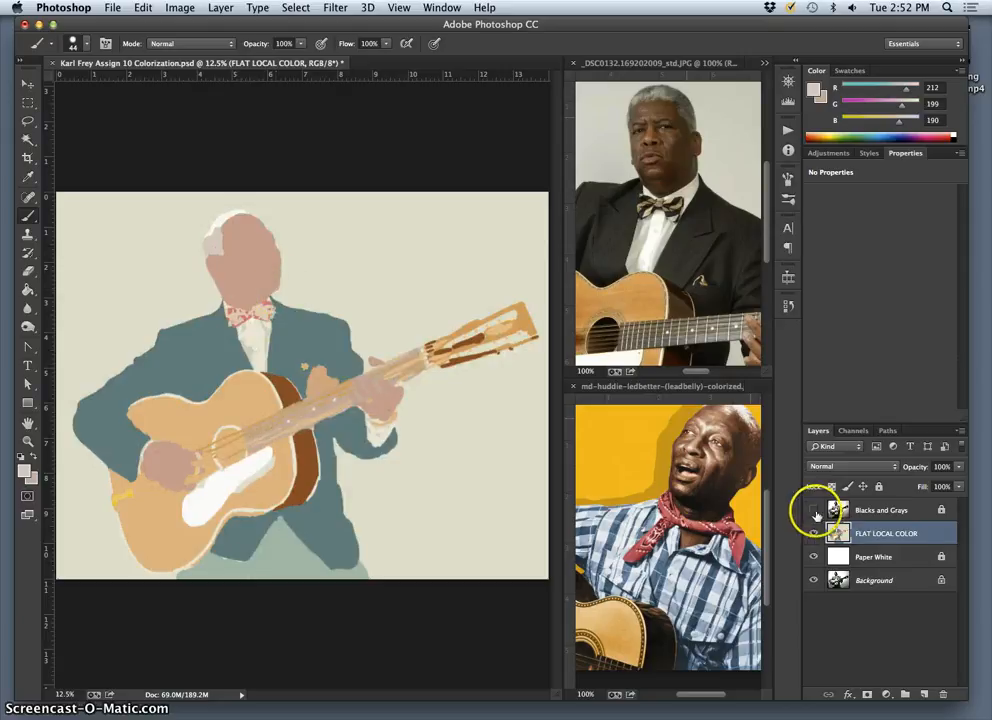
left_click(813, 510)
Paint the sampled pale hair color over the side hair above the guitarist's ear.
key("super+equal")
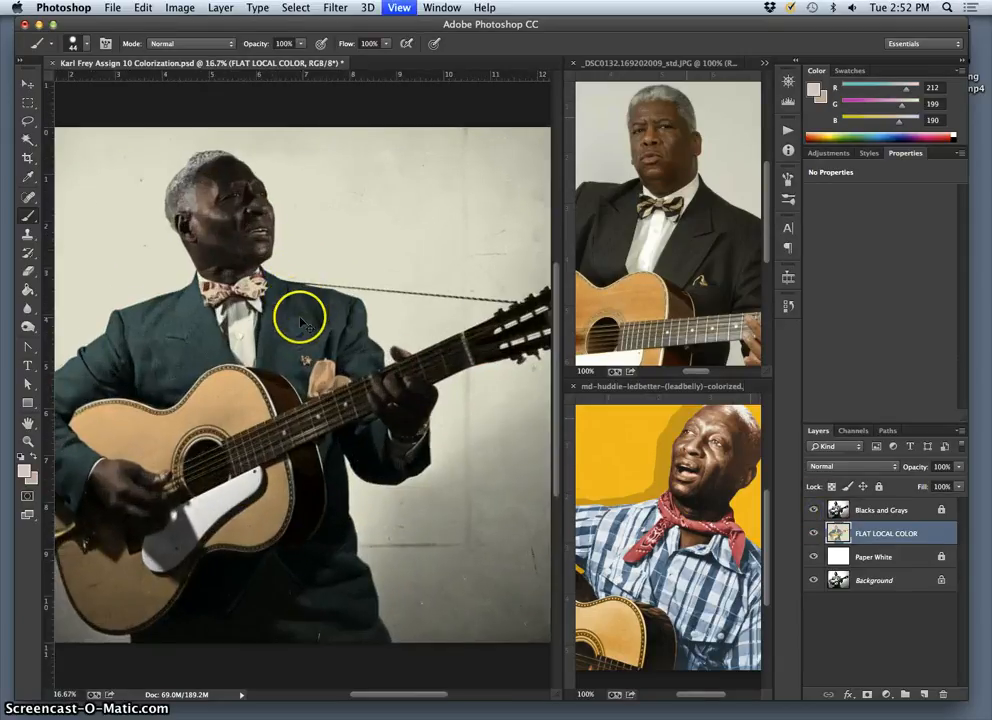
key("super+equal")
left_click_drag(299, 155, 323, 312)
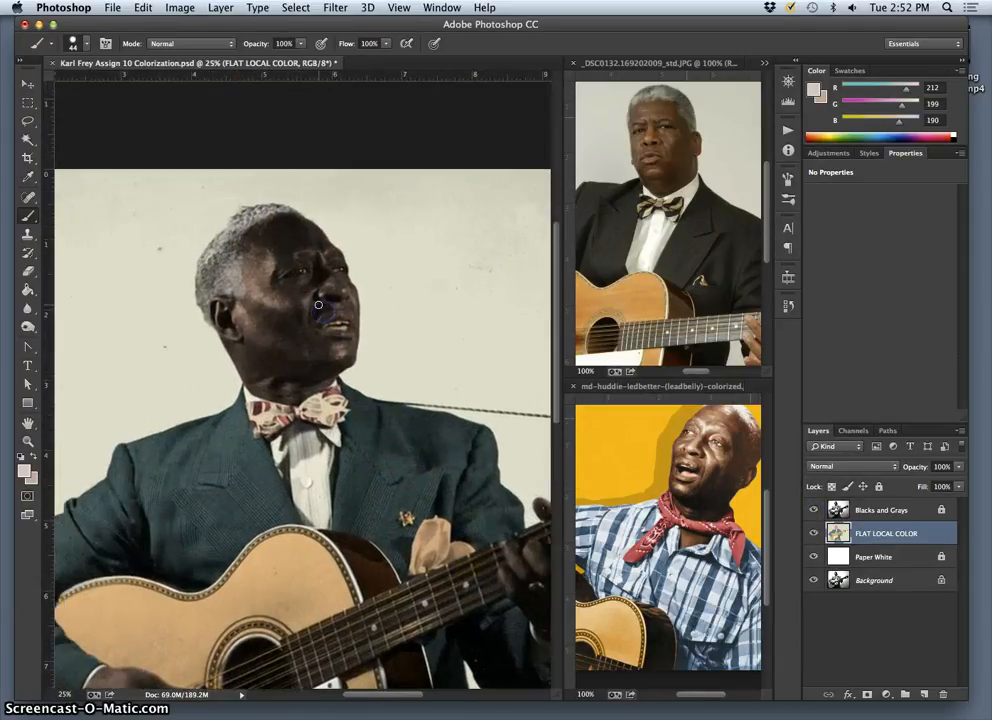
key("super+equal")
key("super+equal")
left_click_drag(265, 276, 315, 333)
left_click_drag(179, 253, 175, 254)
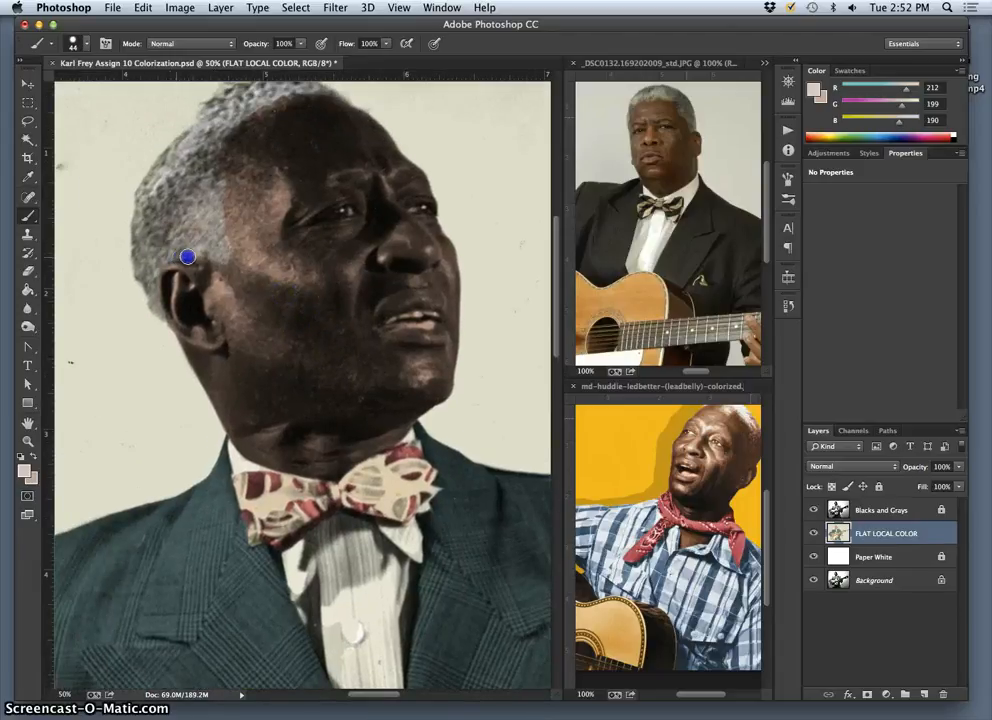
left_click_drag(200, 226, 203, 224)
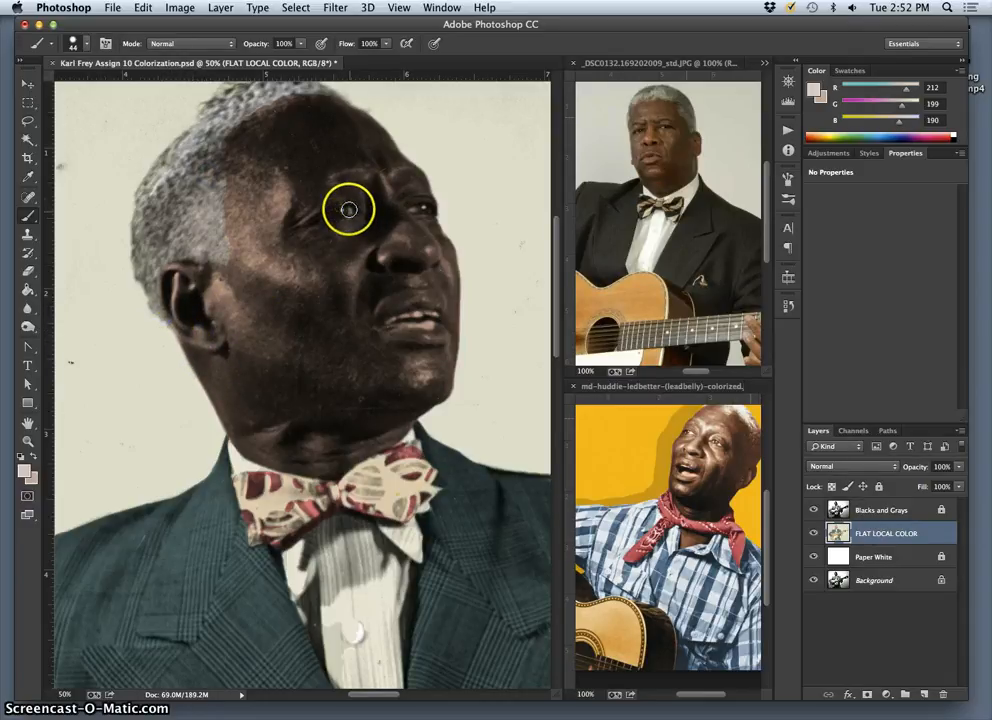
Paint the whites of both of the guitarist's eyes in a pale tone.
left_click(349, 210)
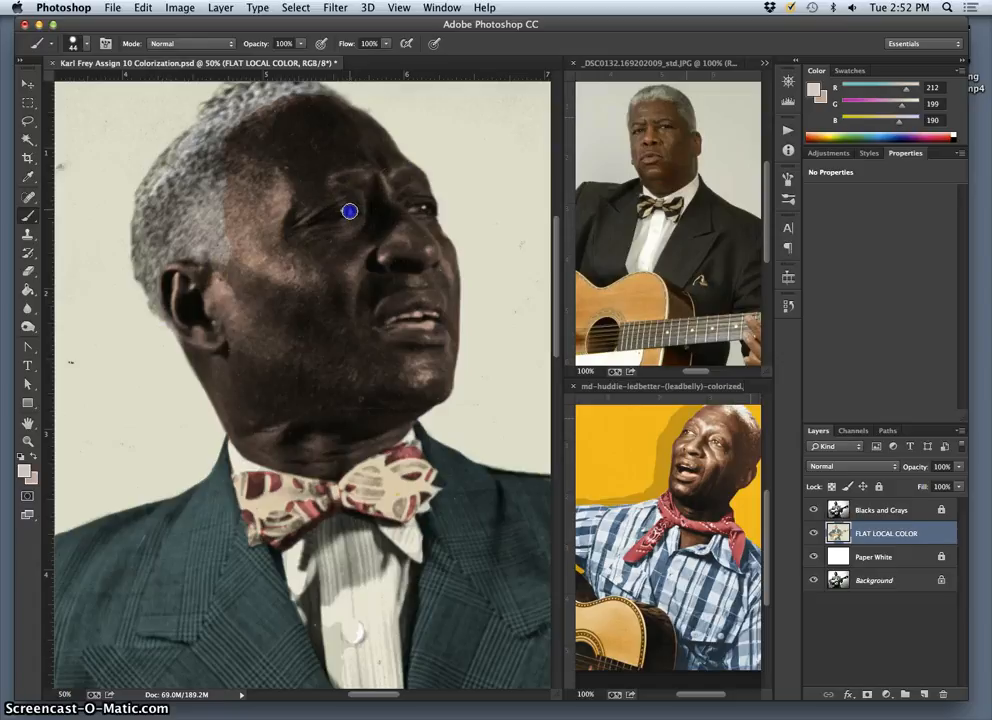
left_click(412, 209)
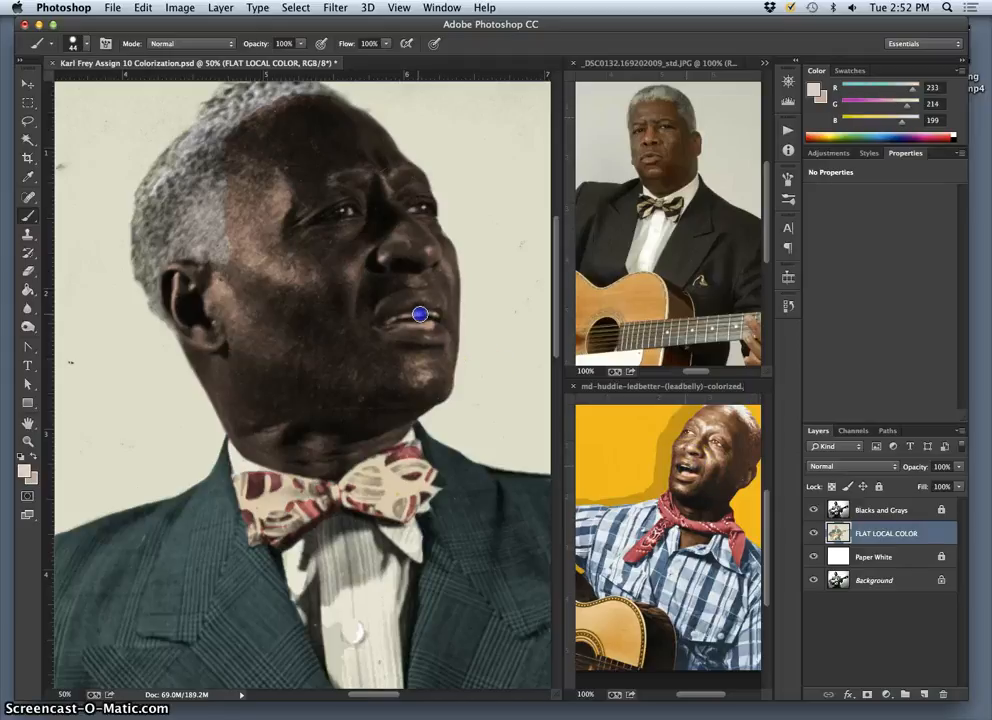
Paint the guitarist's upper and lower teeth in a pale tone on the FLAT LOCAL COLOR layer.
left_click_drag(394, 320, 432, 314)
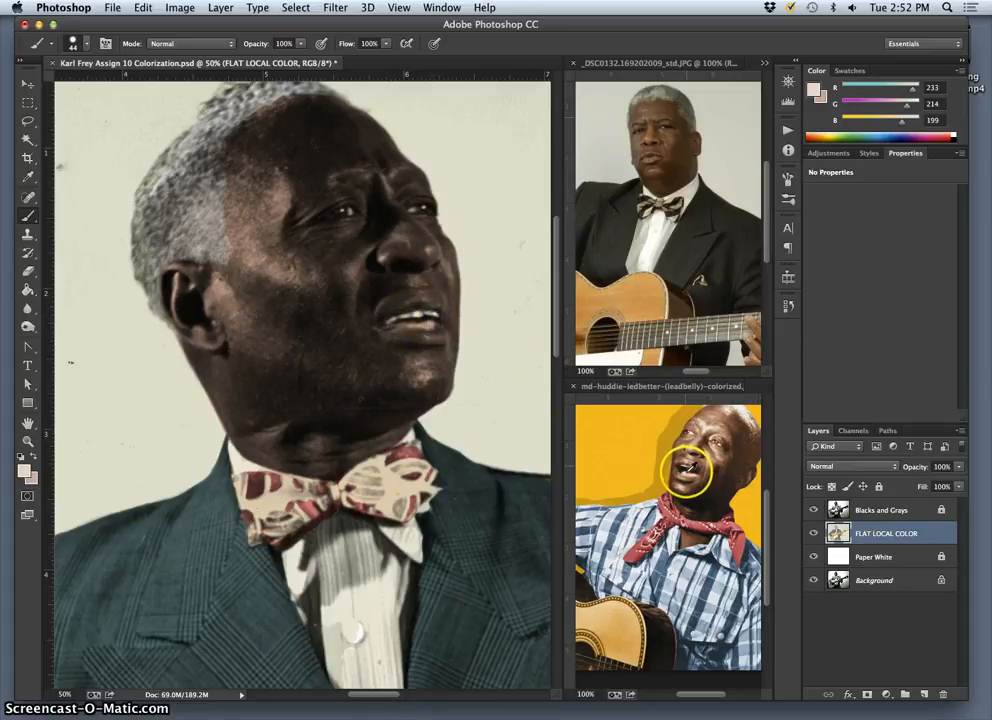
left_click(424, 325)
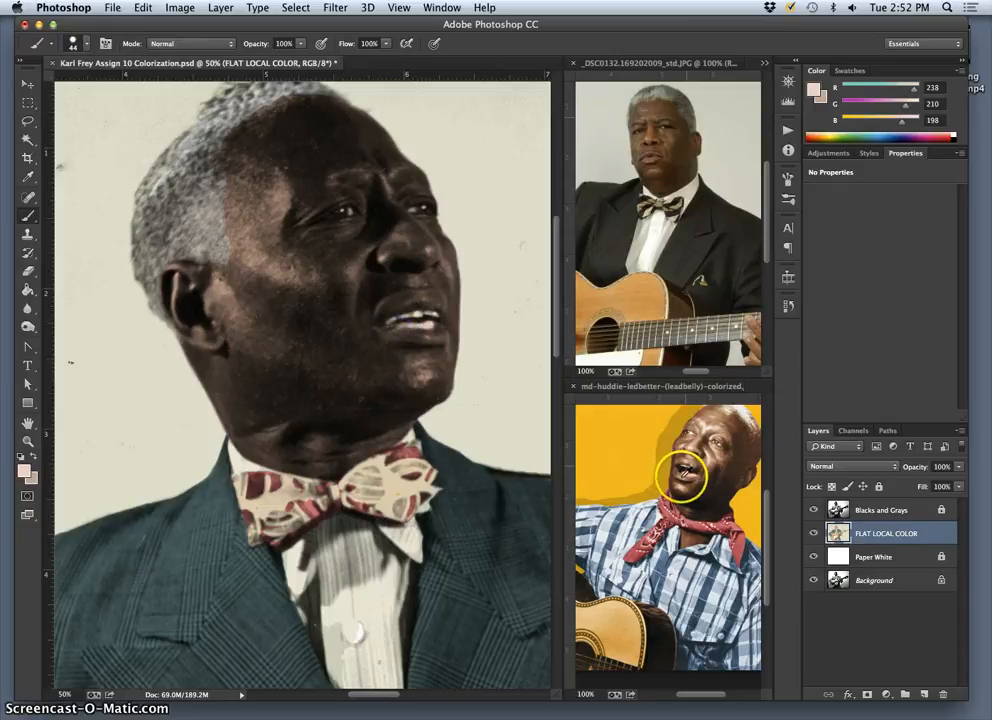
Sample lip tones from both reference portraits and lighten the foreground color to a pale pink, R 231, G 176, B 160, for the lips.
left_click(681, 478, "alt")
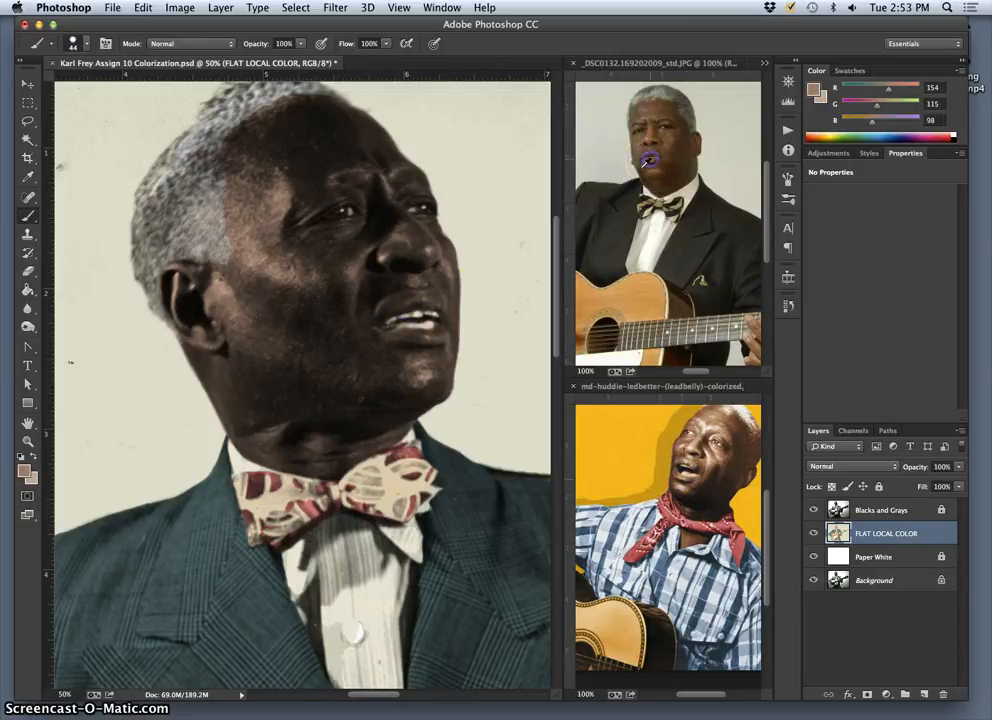
left_click(416, 336)
left_click(648, 157, "alt")
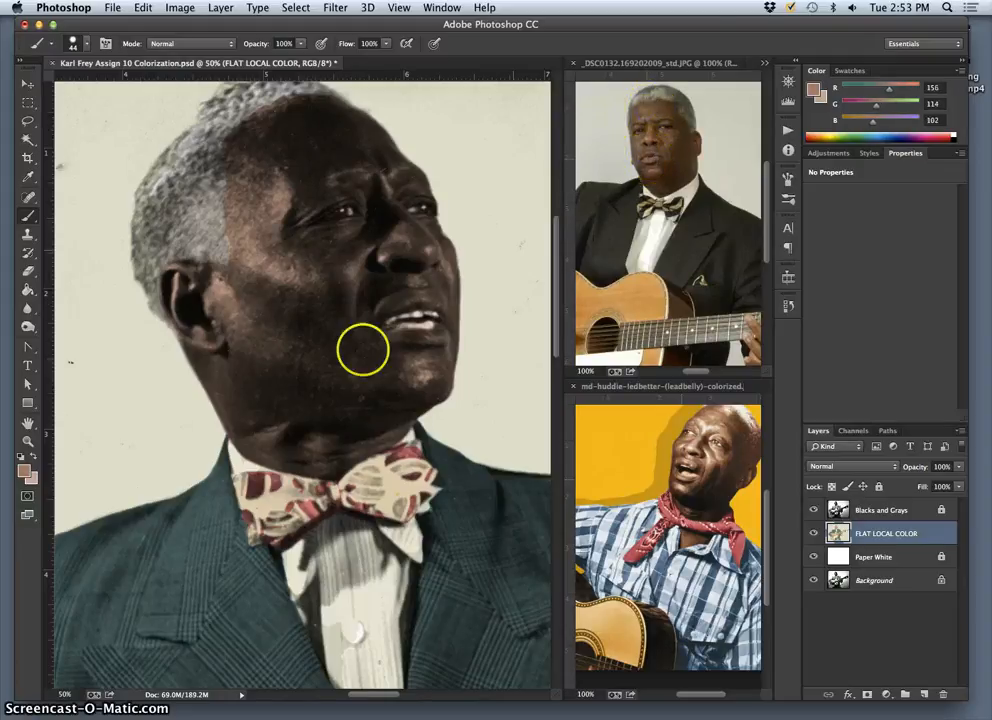
left_click(24, 470)
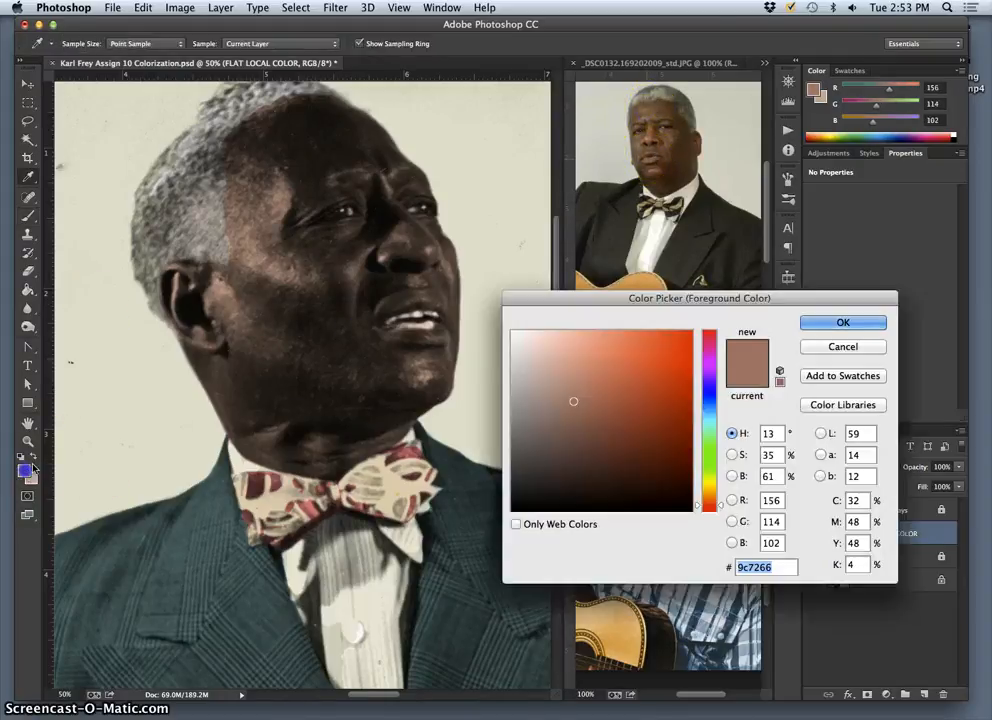
left_click(566, 357)
left_click_drag(566, 357, 566, 347)
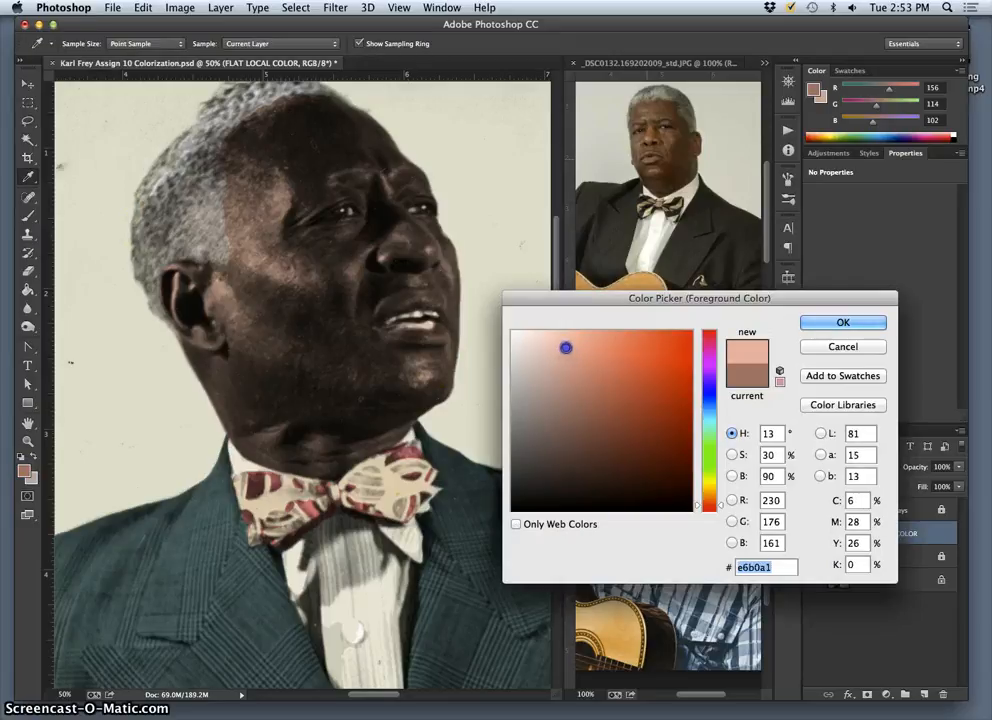
left_click(812, 321)
key("b")
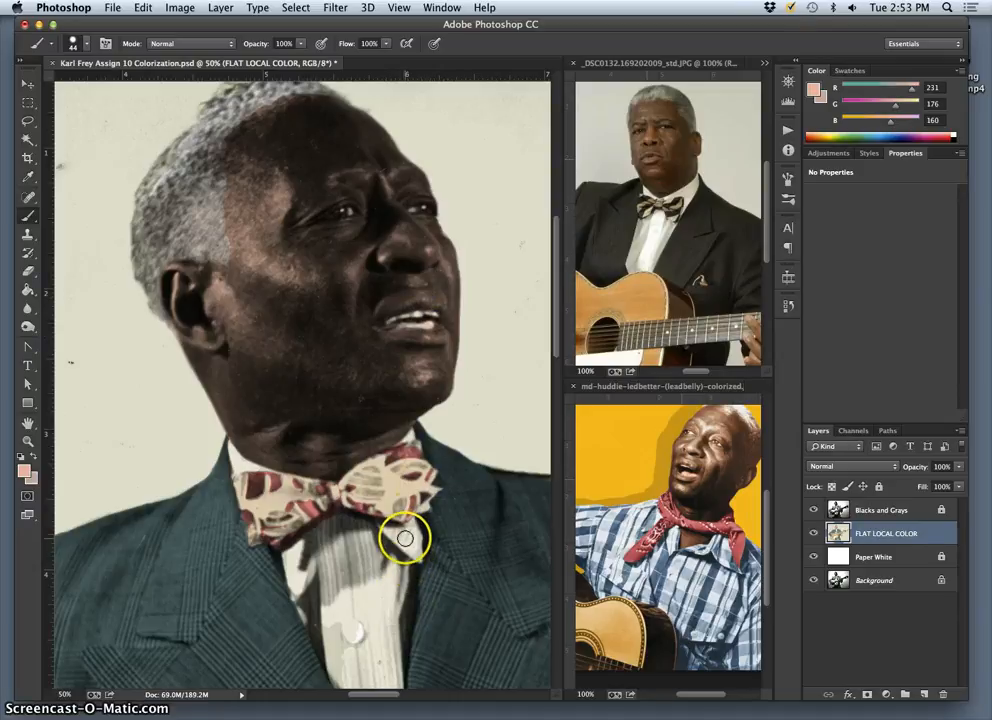
Color the irises of both eyes, trying a brown from the colorized reference and settling on the reference guitar's tan, R 206, G 156, B 93.
left_click(718, 438, "alt")
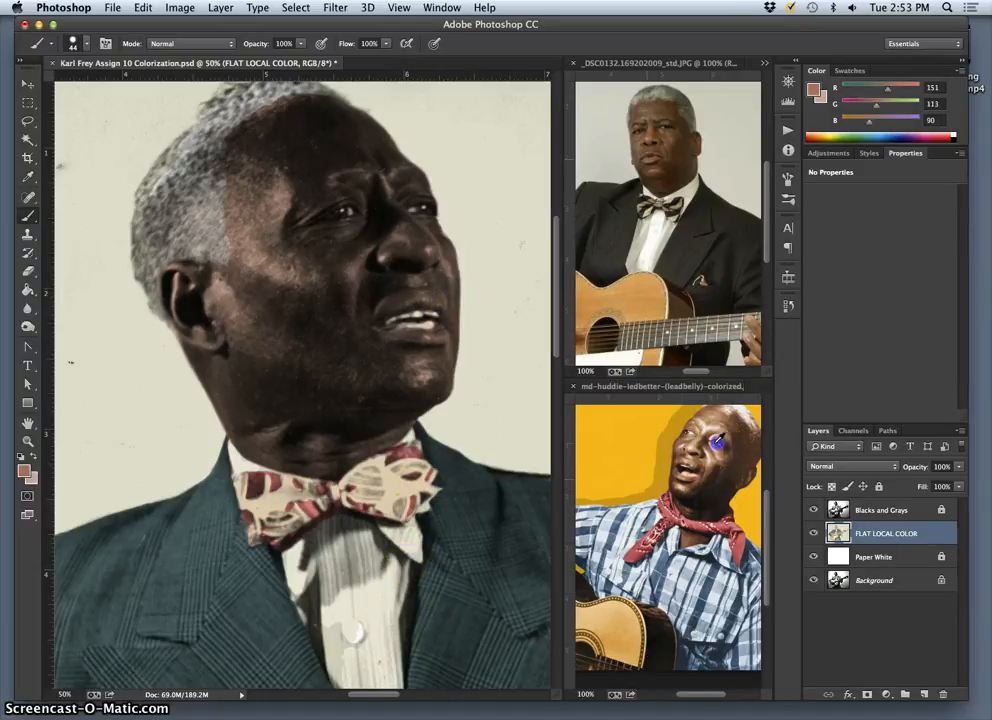
left_click(343, 211)
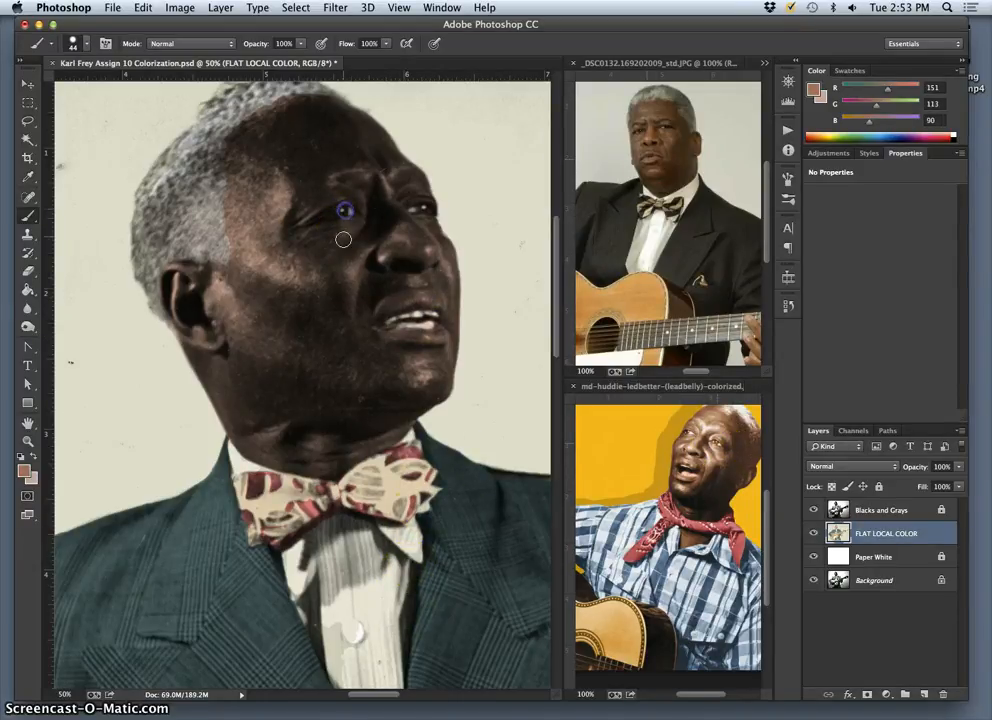
left_click(592, 299, "alt")
left_click(344, 213)
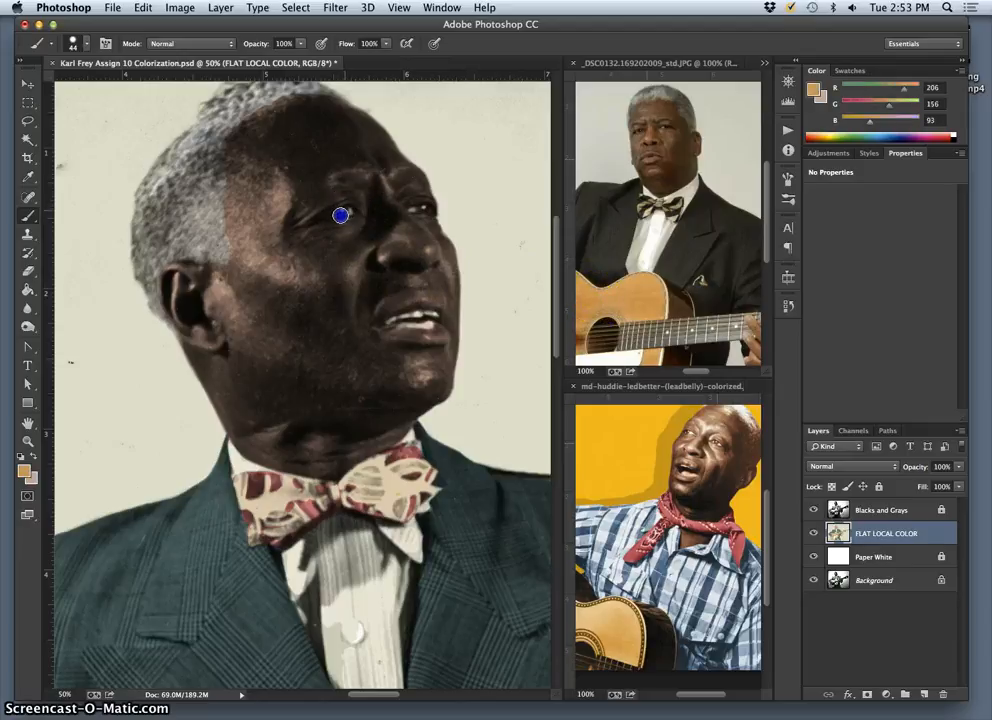
left_click(419, 207)
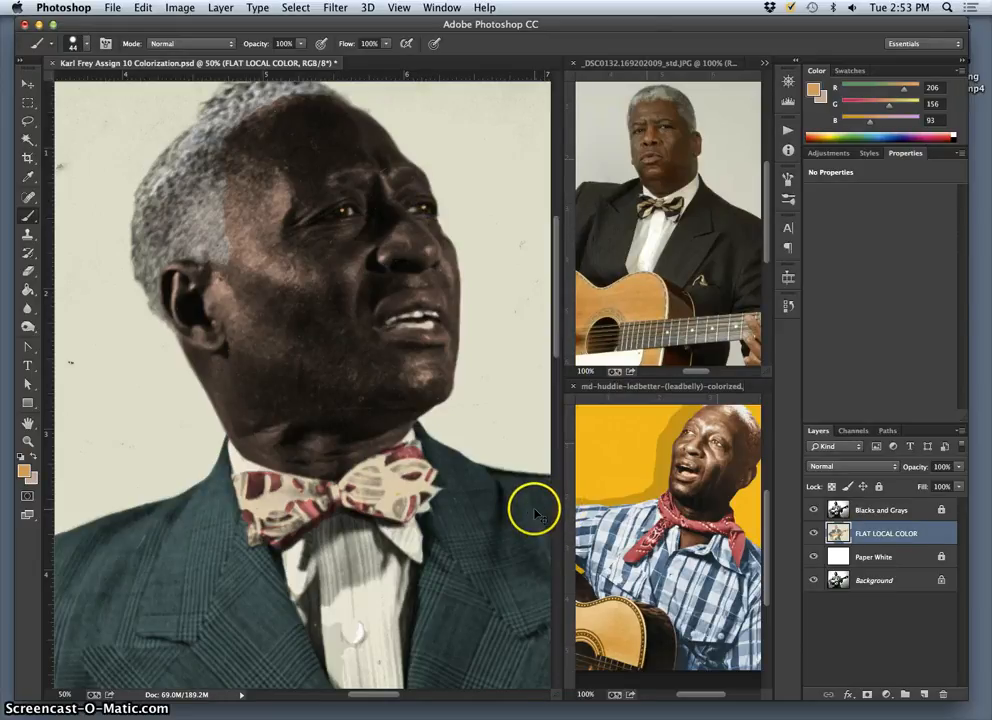
Examine the flat colors across the whole portrait and up close with Blacks and Grays temporarily hidden.
key("super+minus")
key("super+minus")
key("super+minus")
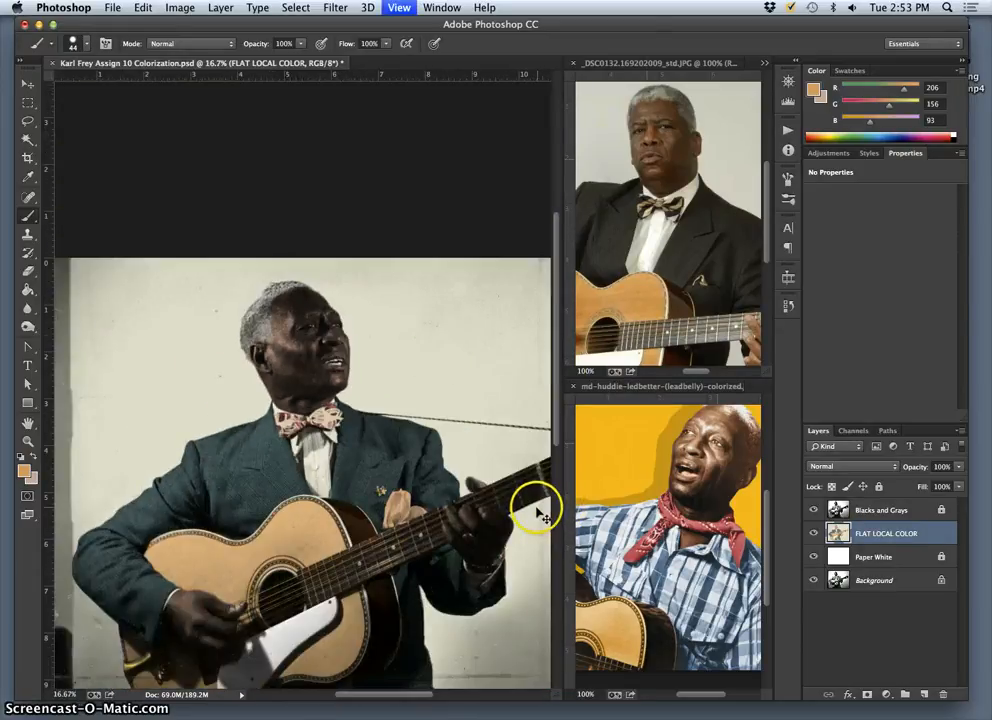
key("super+minus")
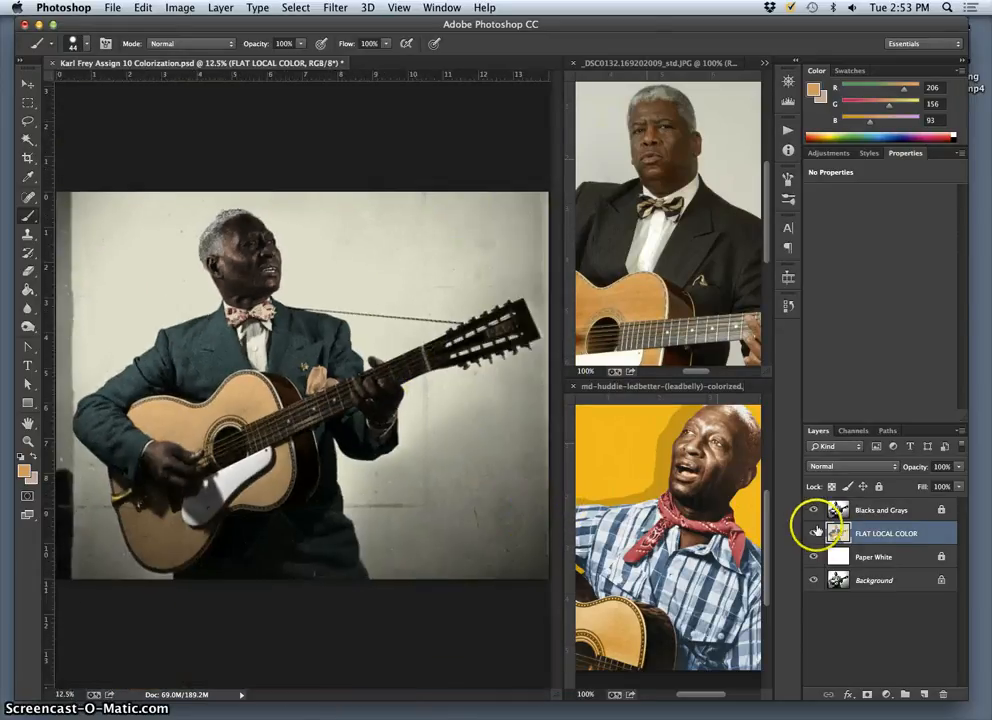
left_click(813, 510)
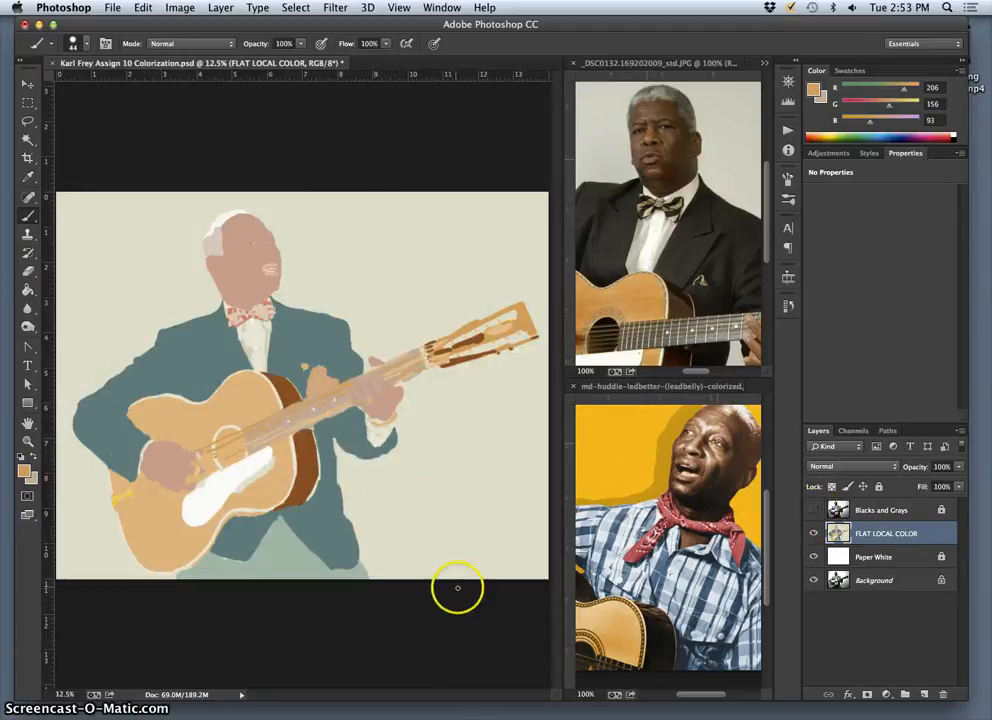
key("super+equal")
key("super+equal")
left_click_drag(277, 370, 433, 350)
left_click_drag(396, 294, 412, 352)
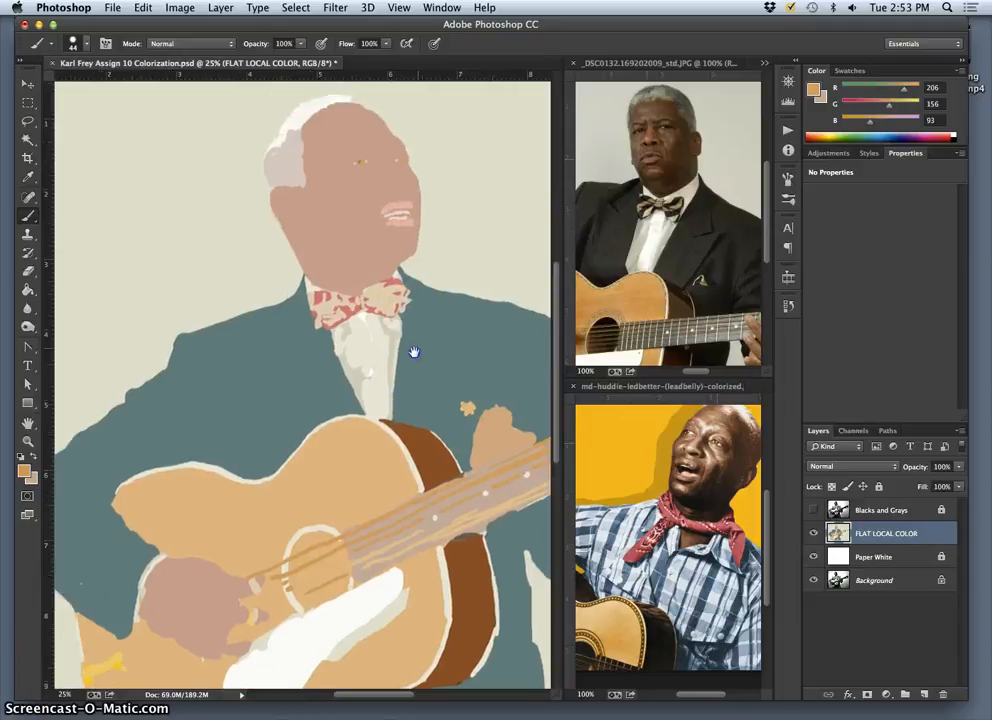
key("super+minus")
key("super+minus")
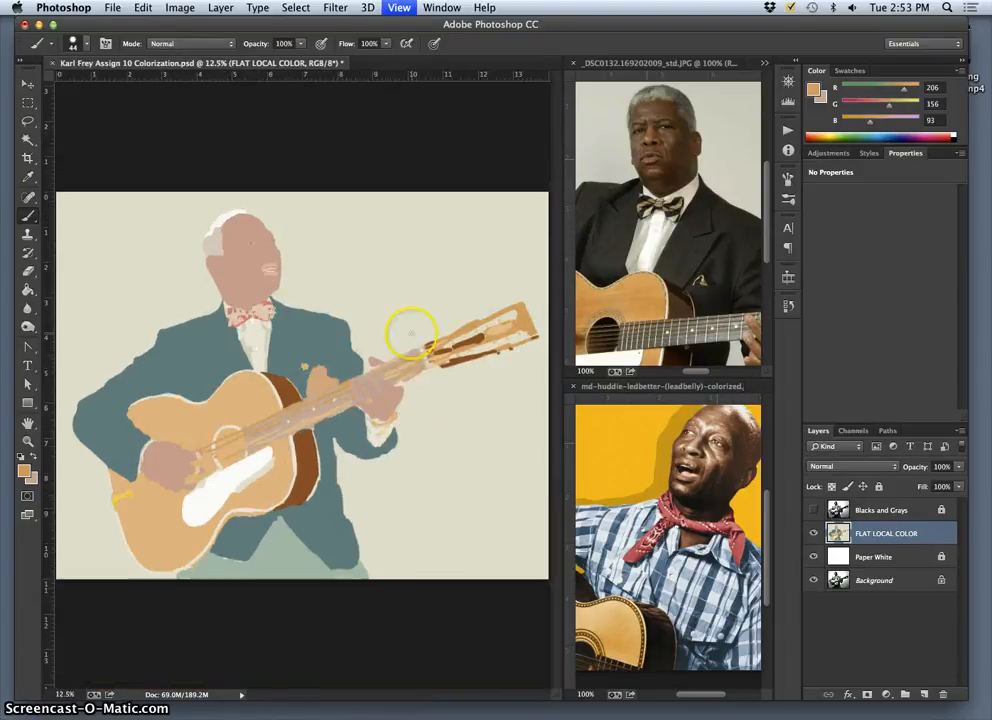
left_click(813, 510)
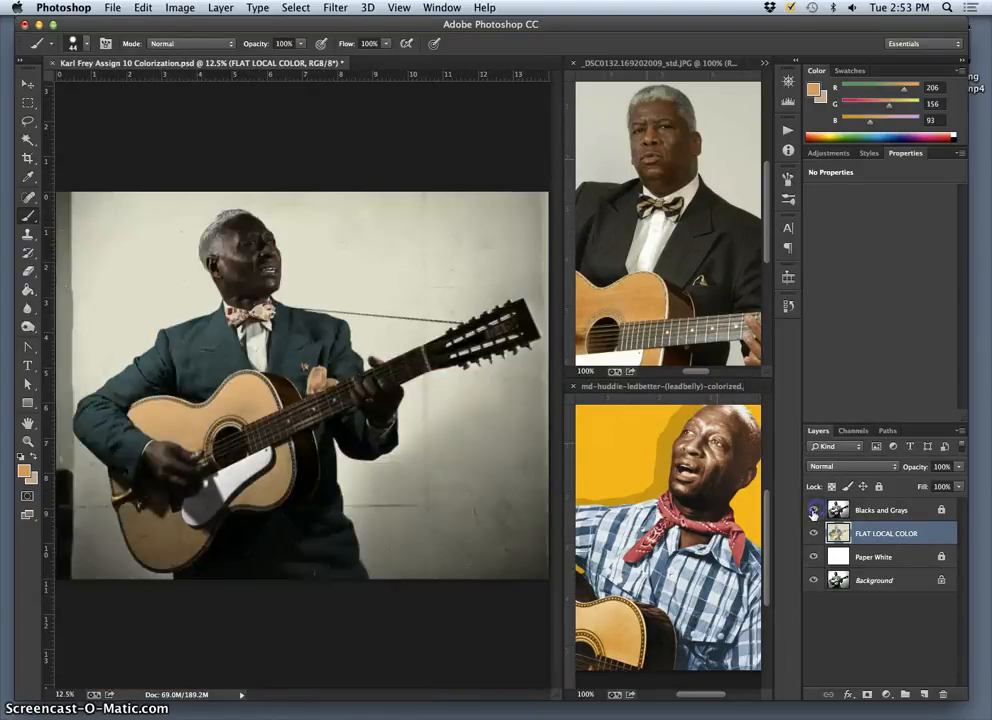
Save the colorization document and lock the FLAT LOCAL COLOR layer.
key("super+s")
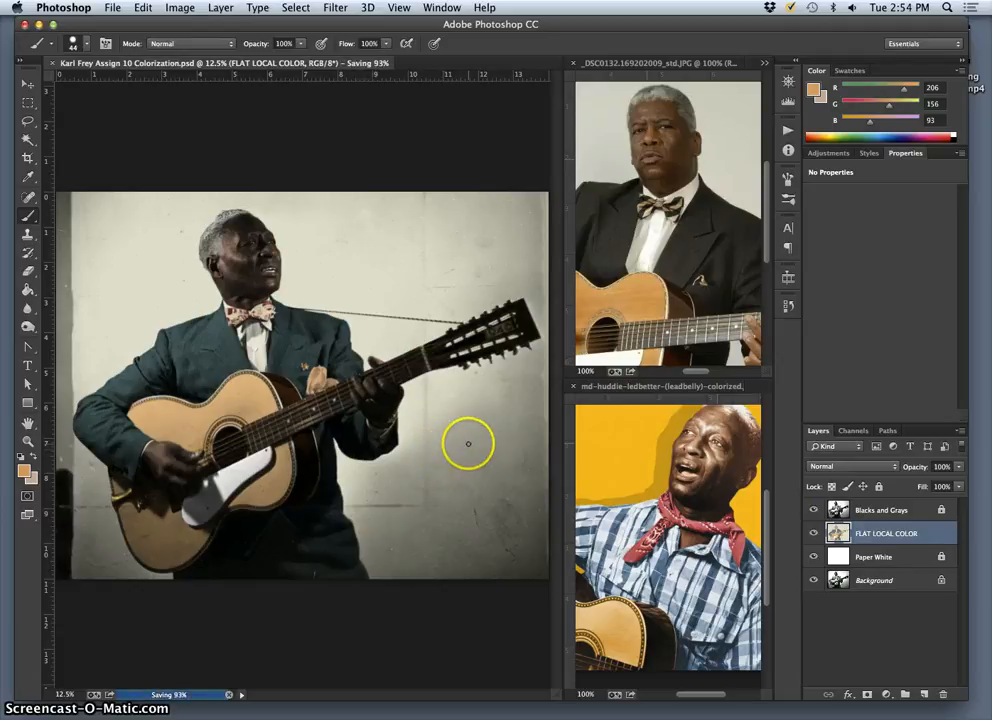
key("super+equal")
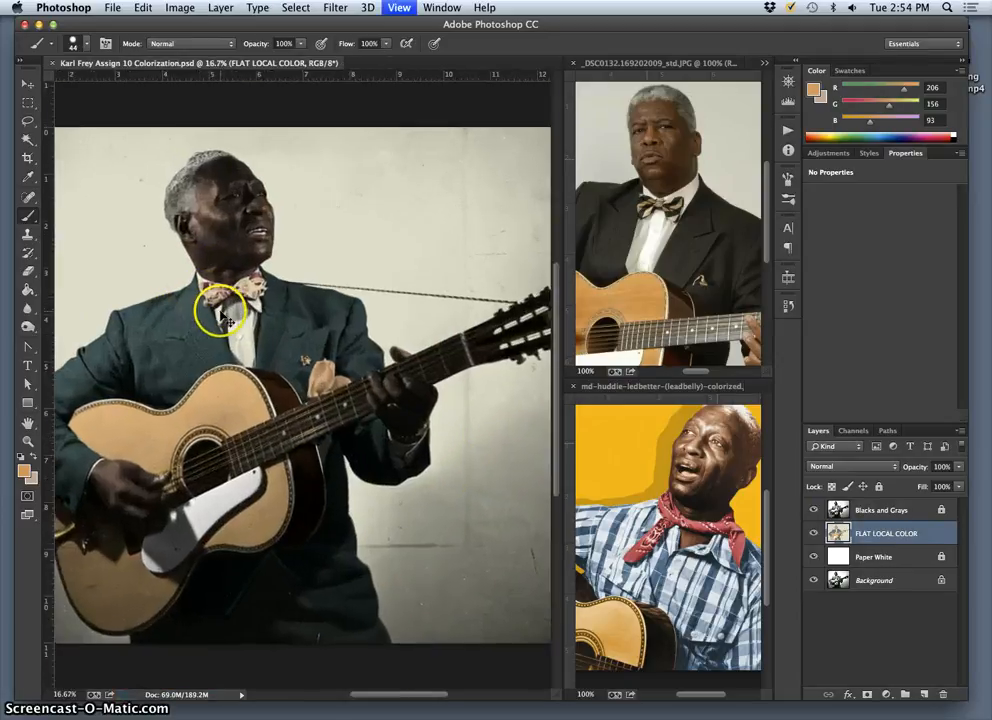
key("super+equal")
key("super+equal")
left_click_drag(217, 191, 366, 463)
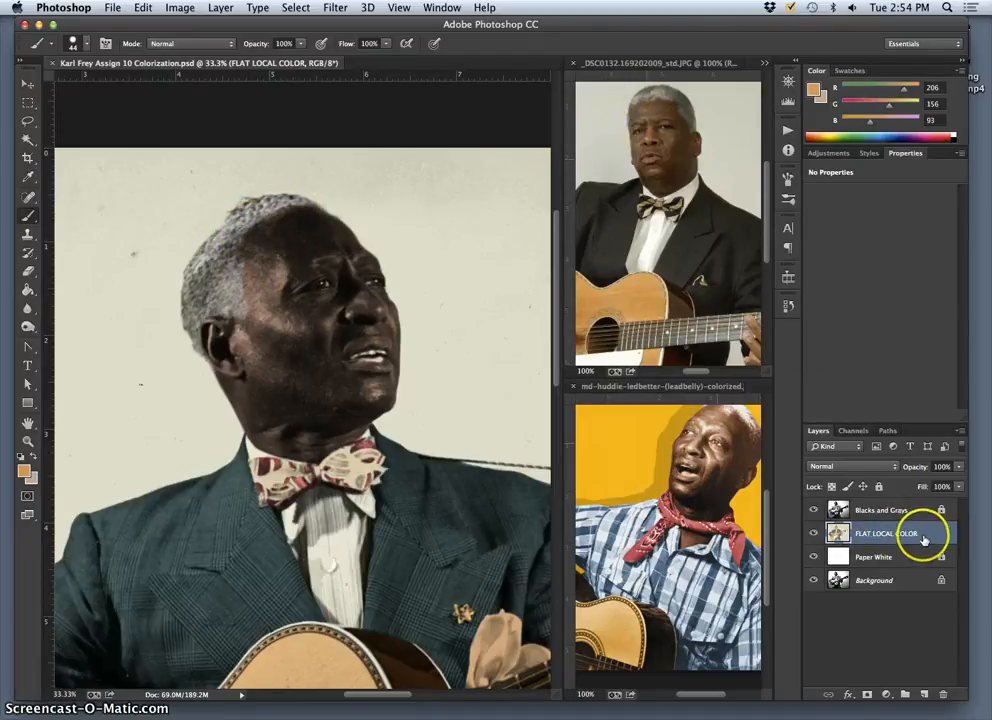
left_click(879, 486)
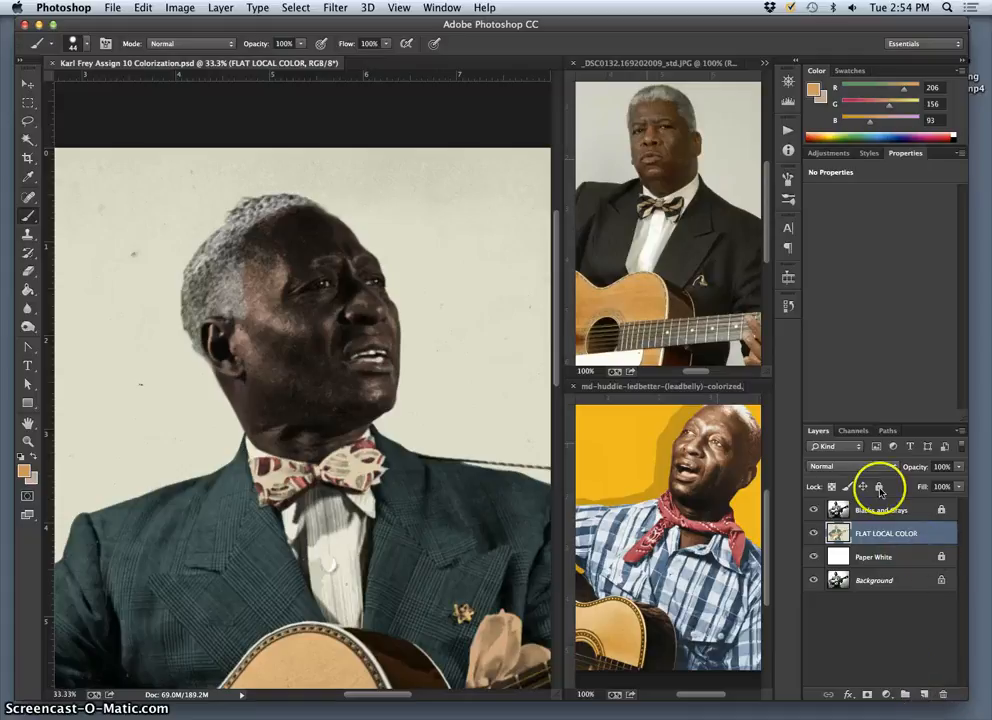
Add a new layer directly above FLAT LOCAL COLOR and name it Duotone Color.
left_click(923, 693)
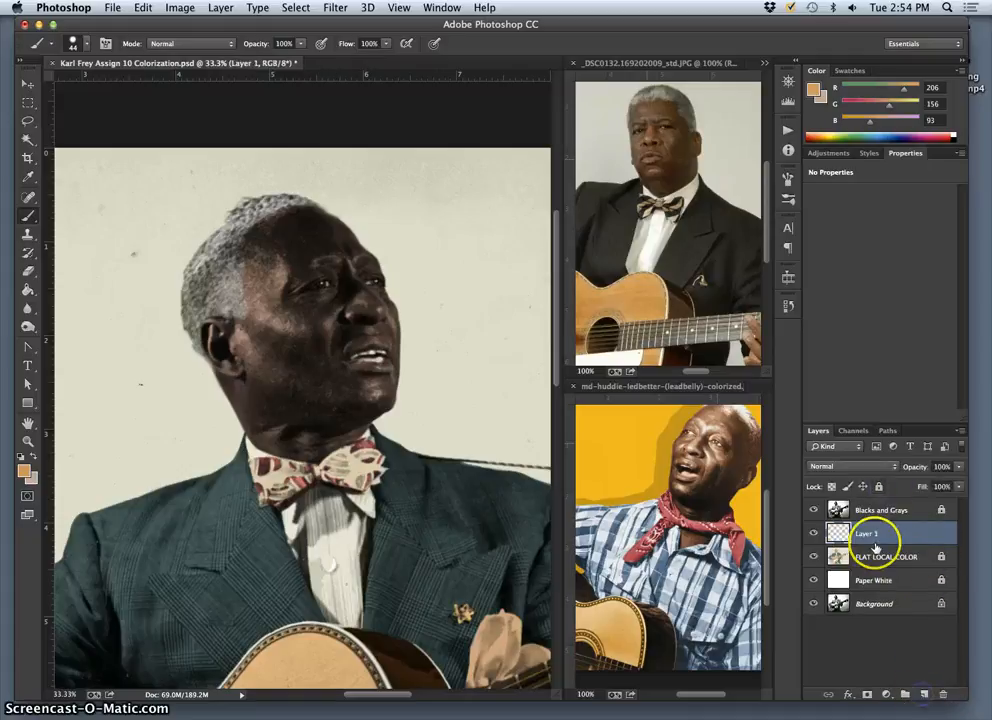
double_click(866, 535)
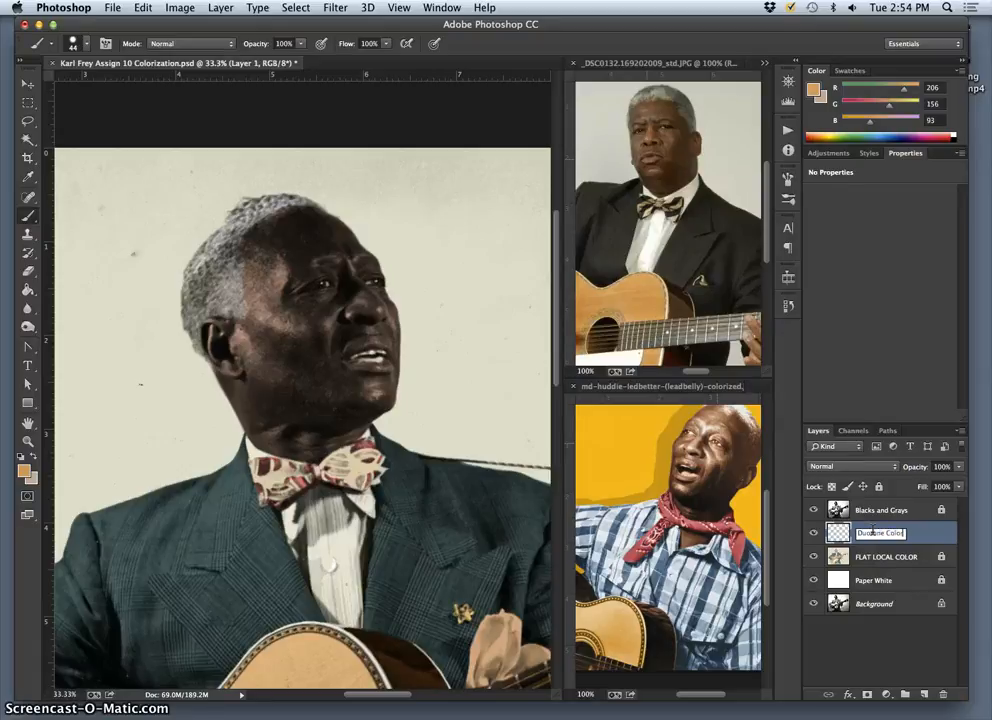
Set the brush to 50% opacity, 32% hardness and a size of 92 px.
left_click(301, 44)
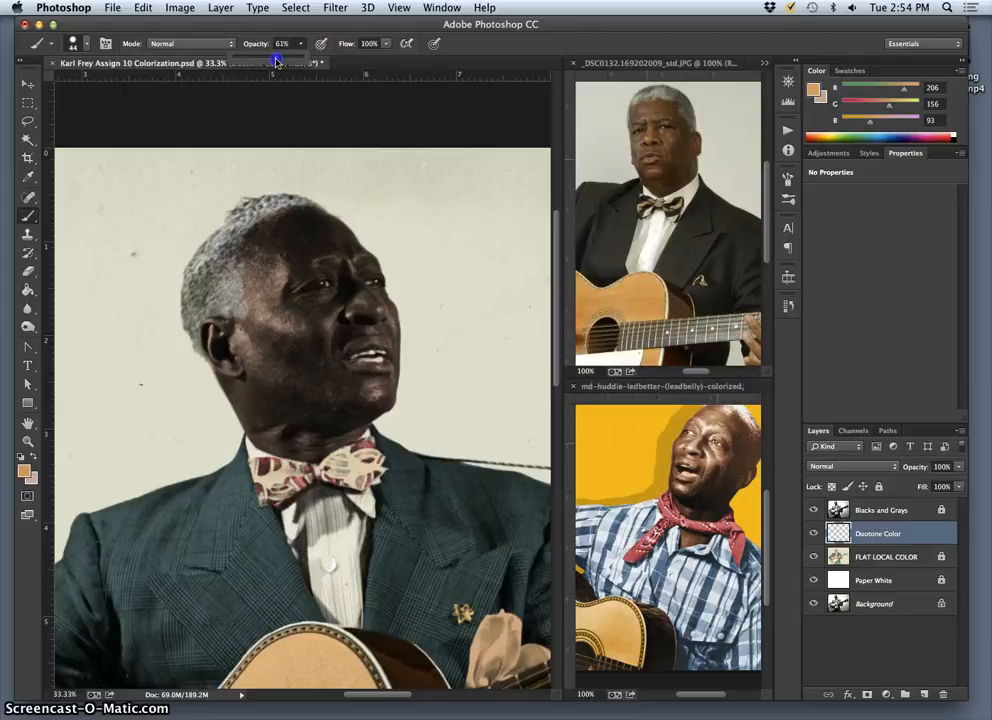
left_click_drag(278, 61, 275, 61)
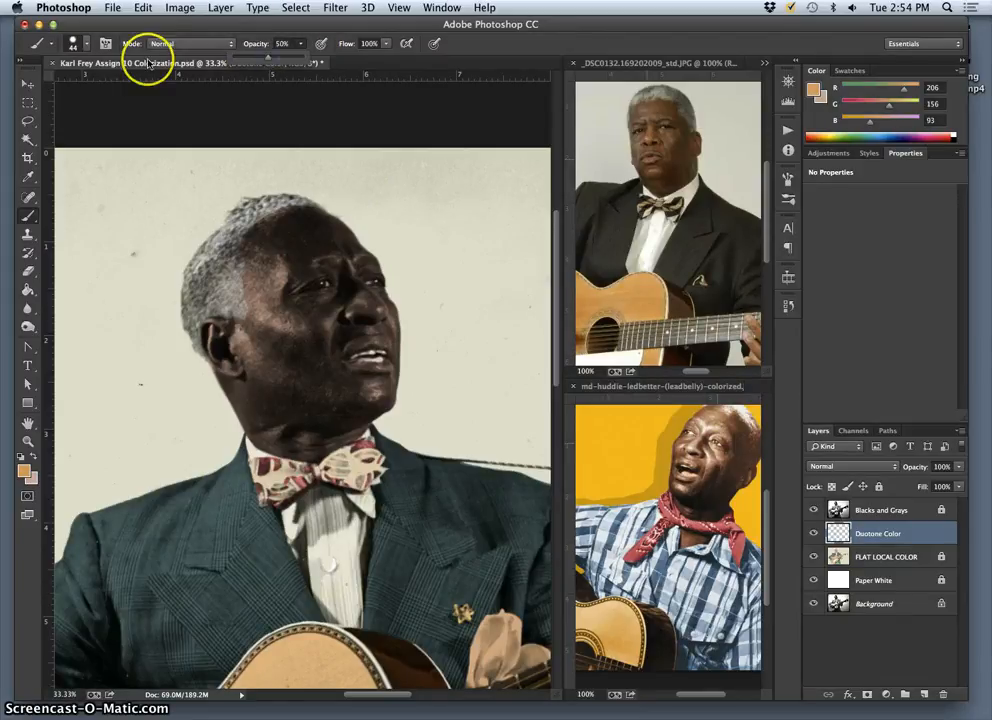
left_click(87, 45)
left_click_drag(144, 120, 132, 121)
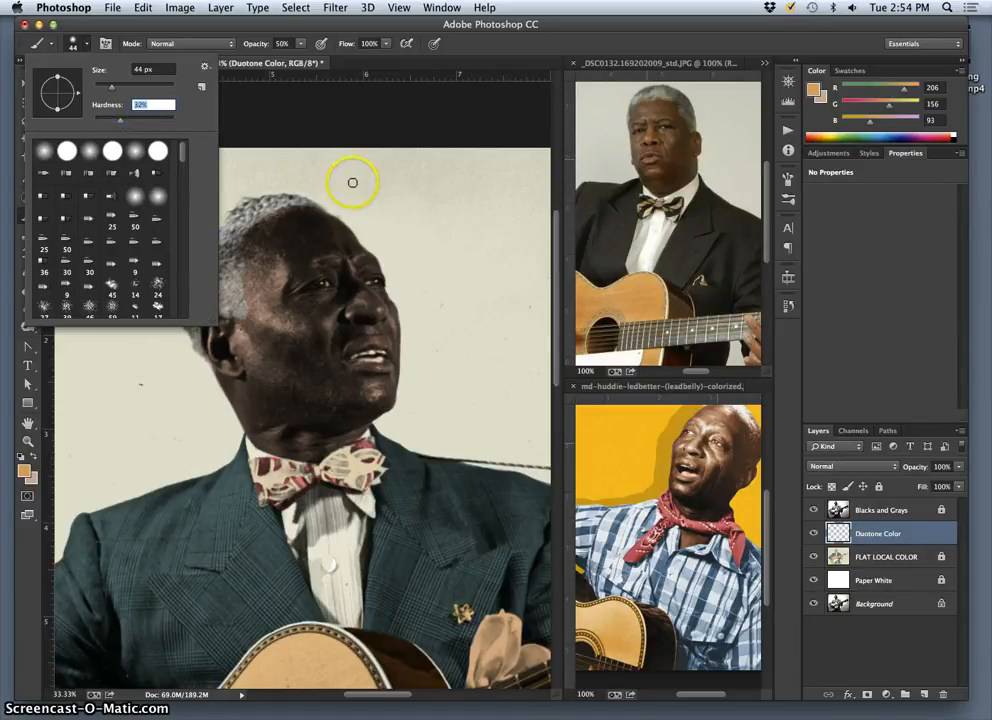
left_click_drag(112, 86, 131, 86)
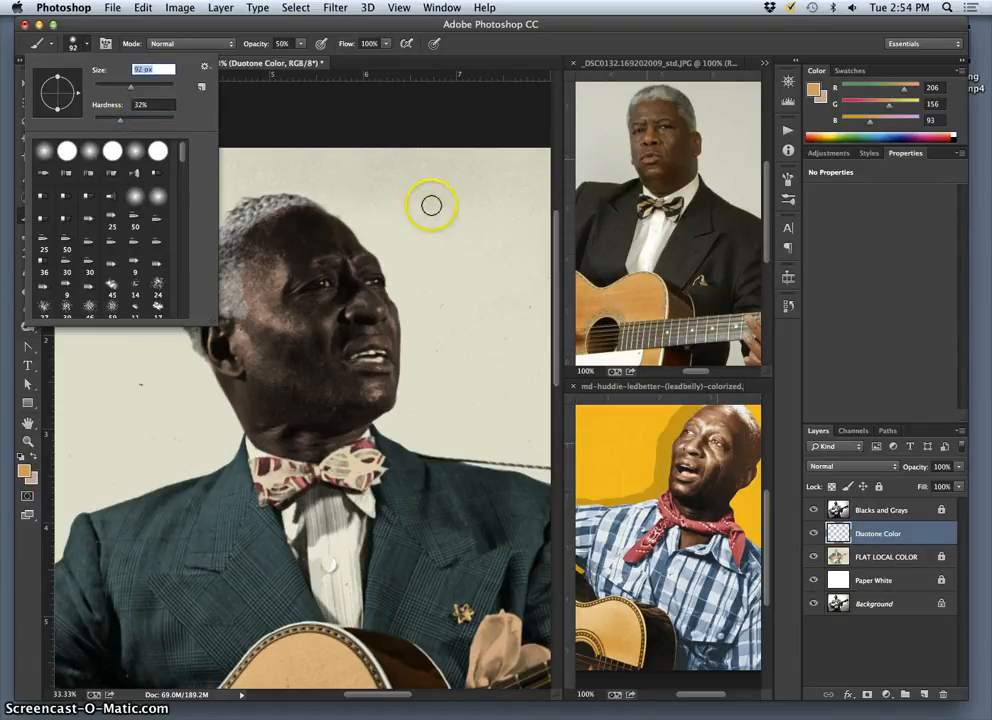
Try overlapping semi-transparent tan strokes on the plain wall beside the guitarist's head and undo them.
mouse_move(431, 205)
left_mouse_down()
mouse_move(469, 299)
mouse_move(496, 270)
mouse_move(515, 345)
left_mouse_up()
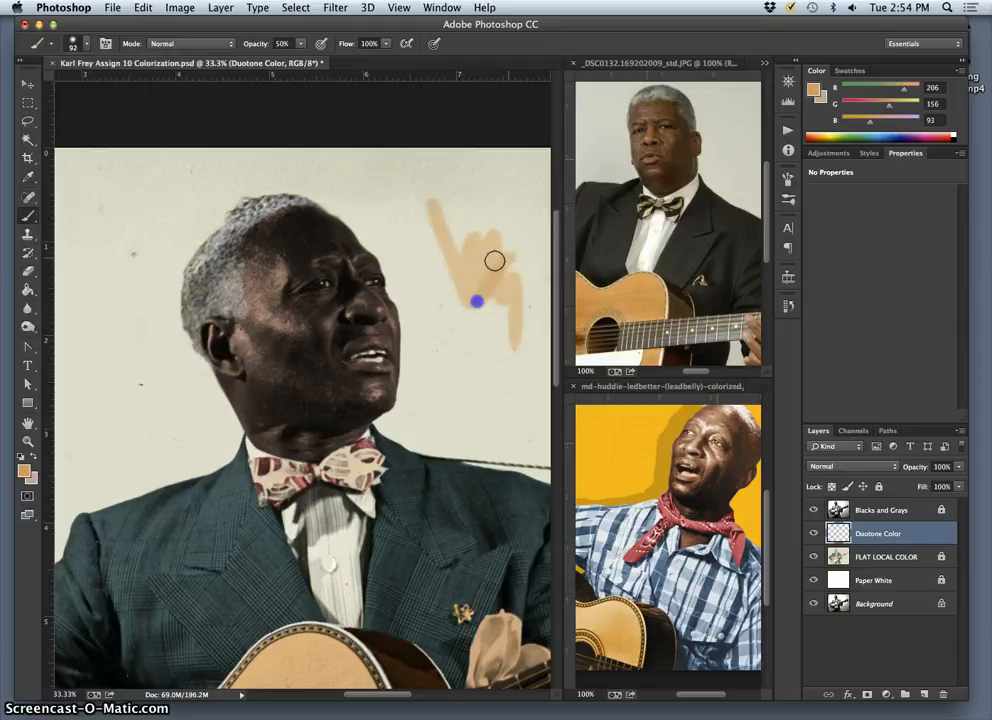
mouse_move(494, 261)
left_mouse_down()
mouse_move(465, 230)
mouse_move(509, 281)
left_mouse_up()
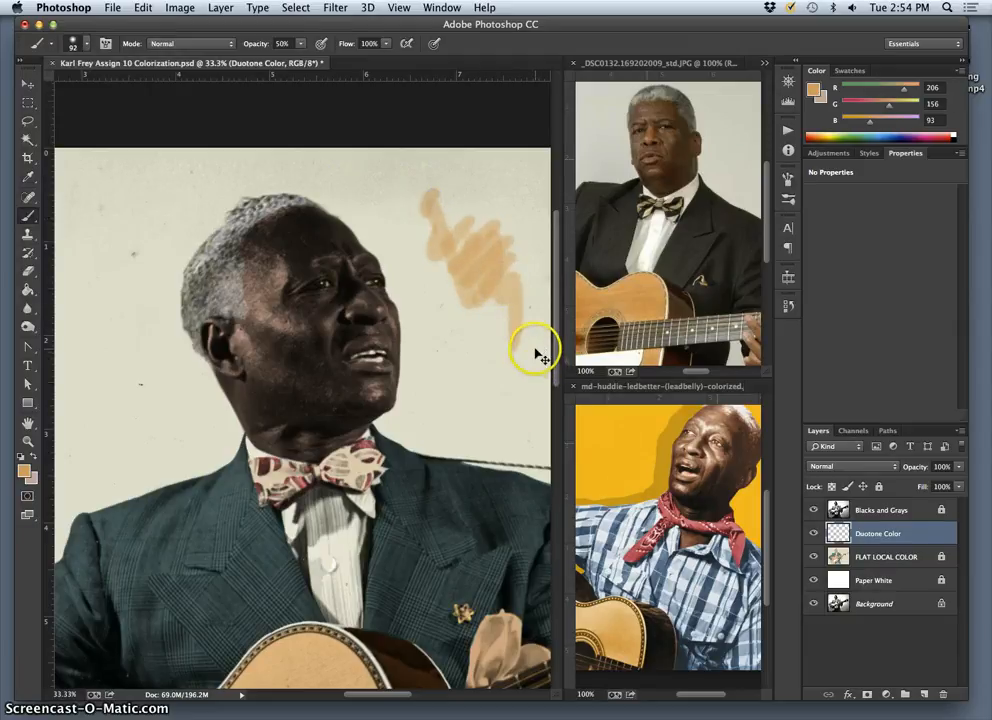
key("super+alt+z")
key("super+alt+z")
key("super+alt+z")
key("super+alt+z")
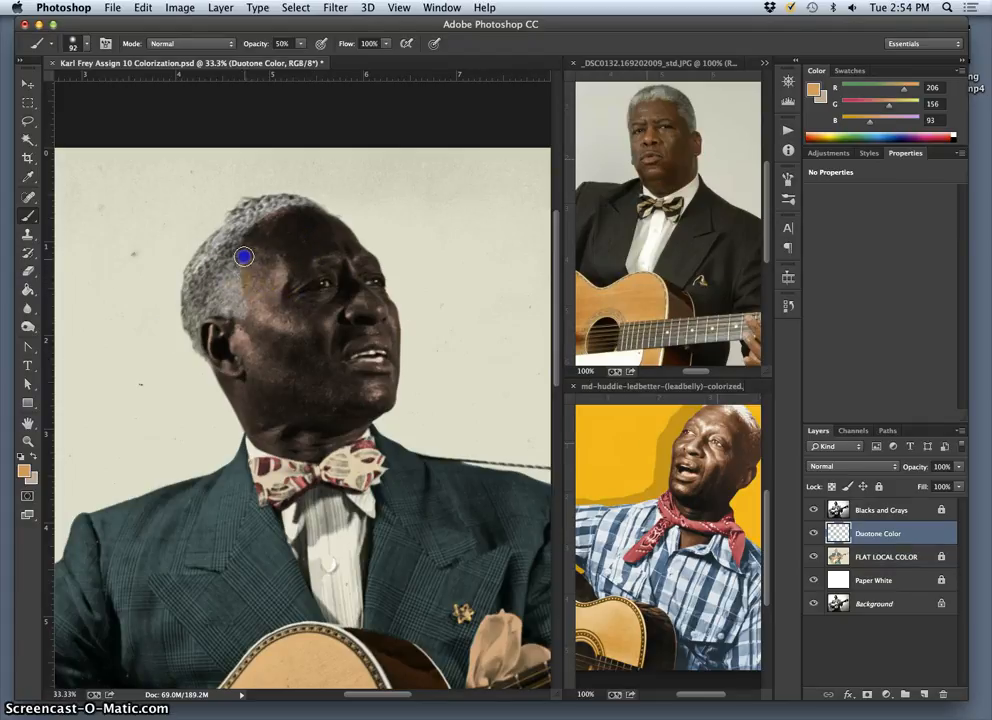
Tint the hairline at the guitarist's temple with semi-transparent tan on the Duotone Color layer and save the document.
left_click(231, 289)
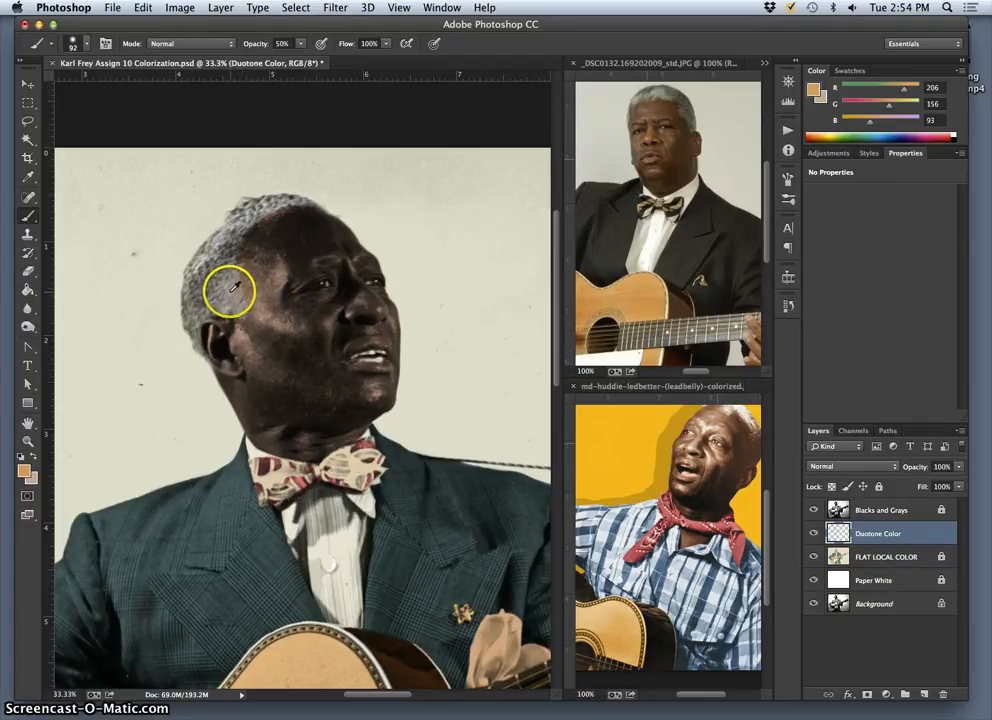
left_click(221, 244)
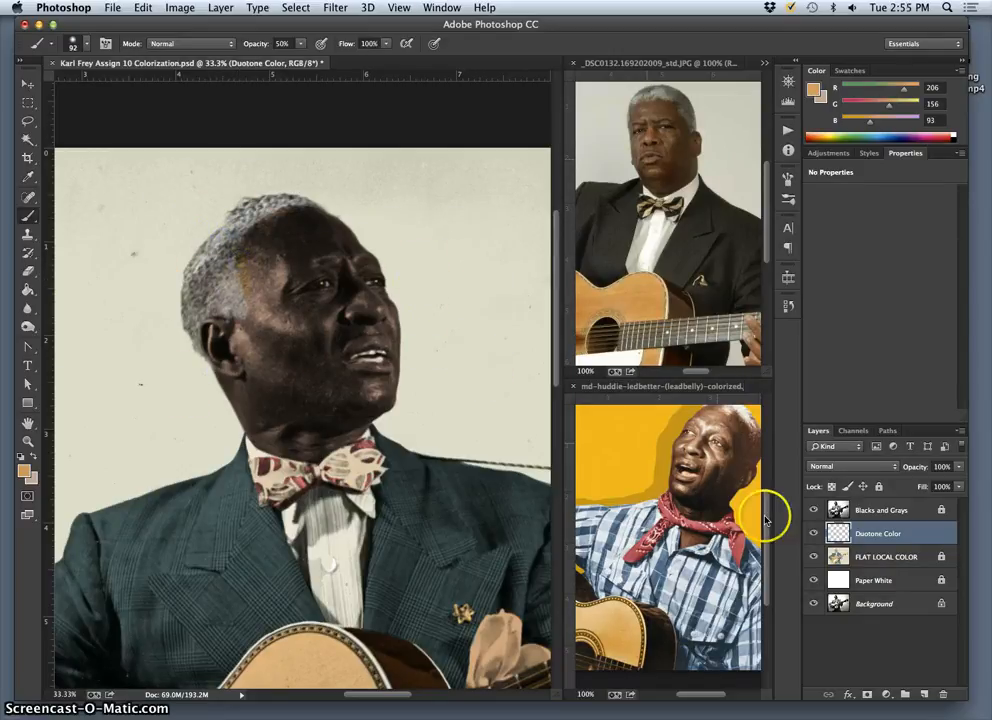
key("super+s")
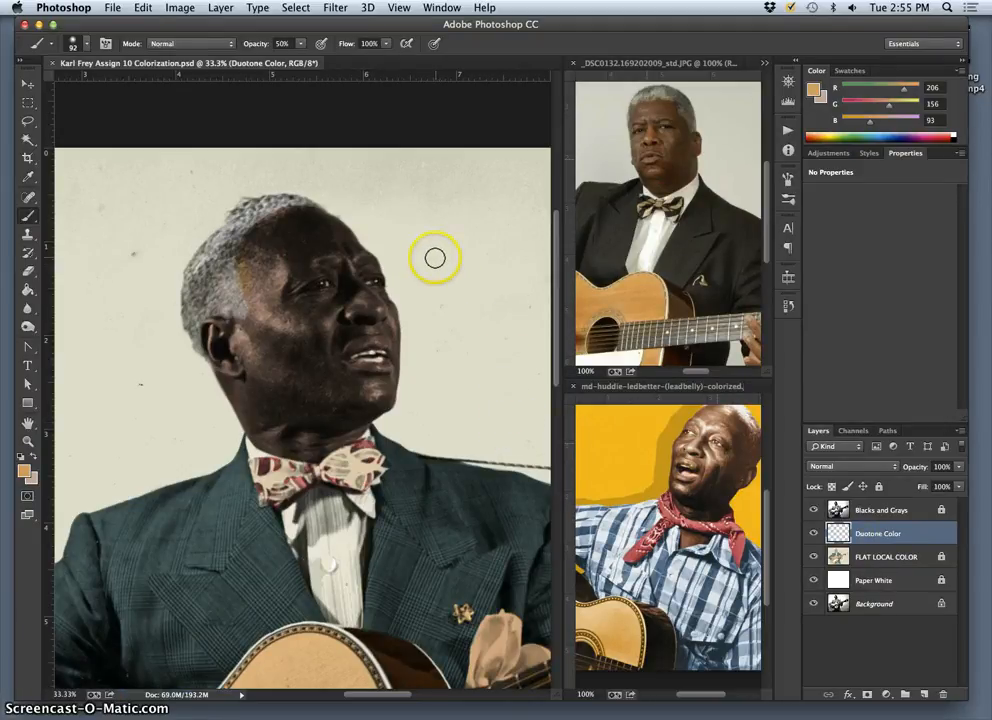
Sample the light shirt color from the reference guitarist's photo and paint it over the tan tint at the portrait's temple.
left_click(449, 299, "alt")
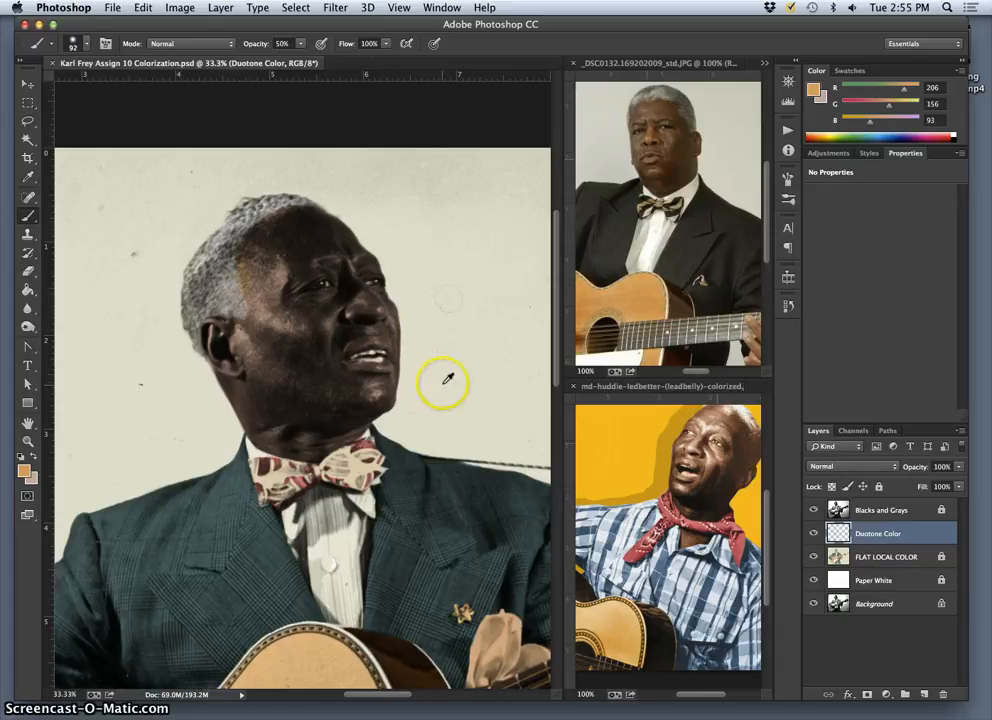
left_click(633, 299, "alt")
left_click(654, 233, "alt")
left_click(619, 236, "alt")
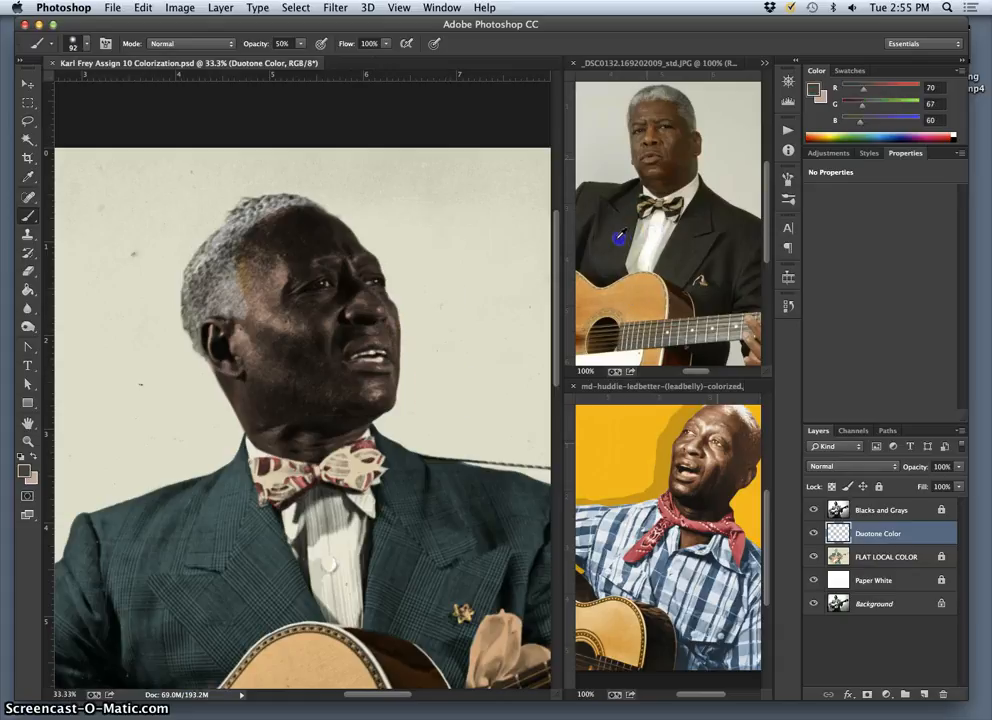
left_click(643, 249, "alt")
left_click(254, 294, "alt")
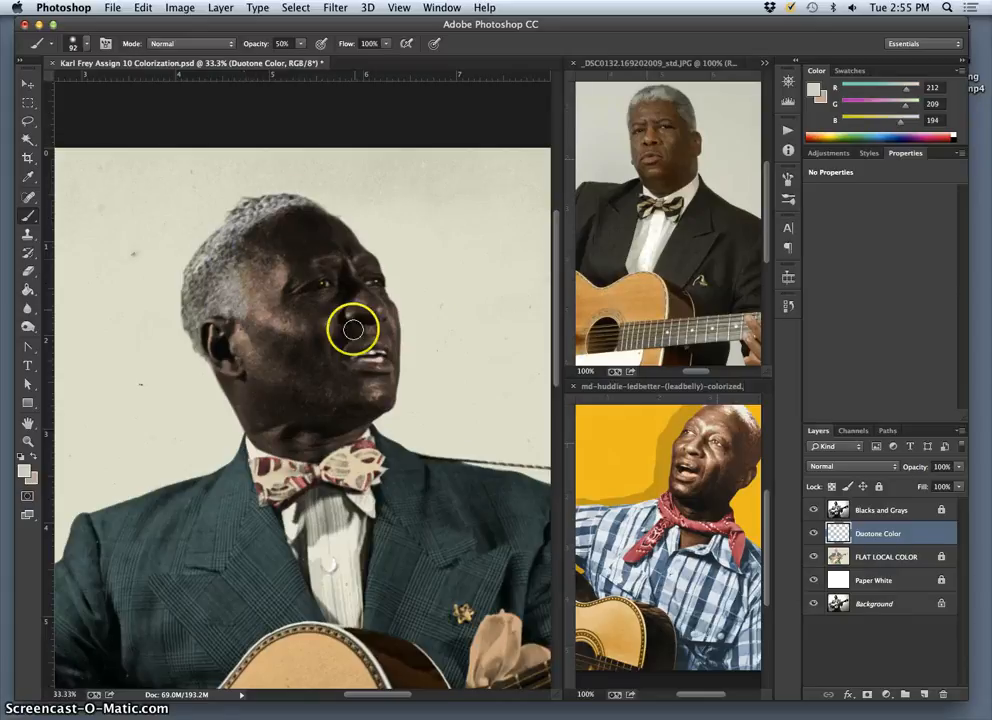
Lower the brush hardness to 13% and soften the light gray tint along the hairline between hair and forehead.
left_click(86, 42)
left_click_drag(114, 119, 104, 120)
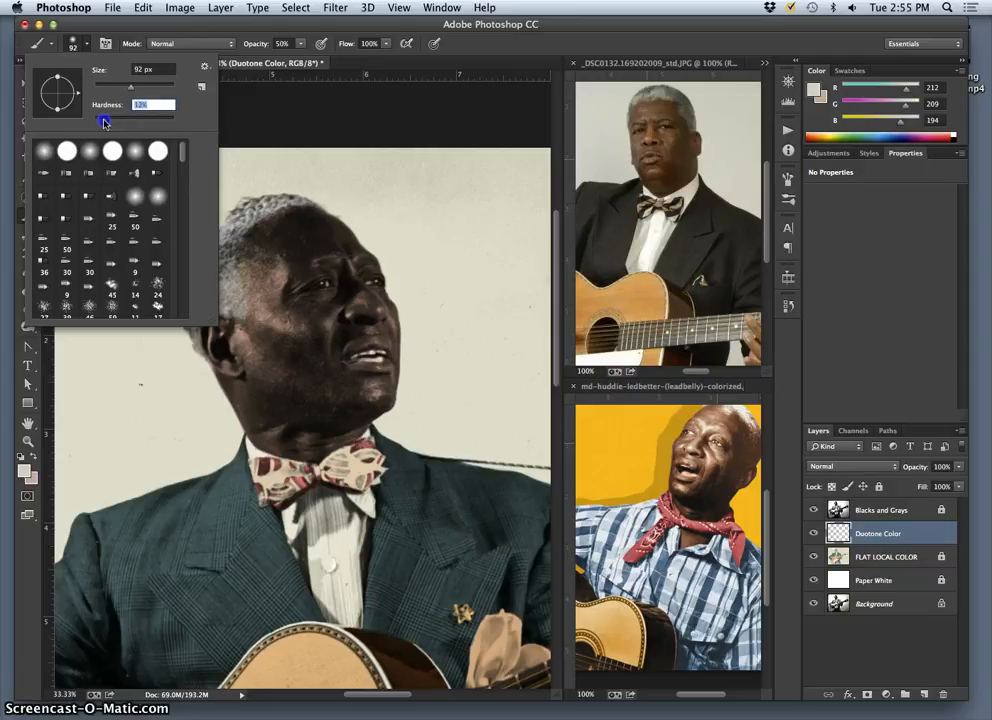
left_click(256, 238)
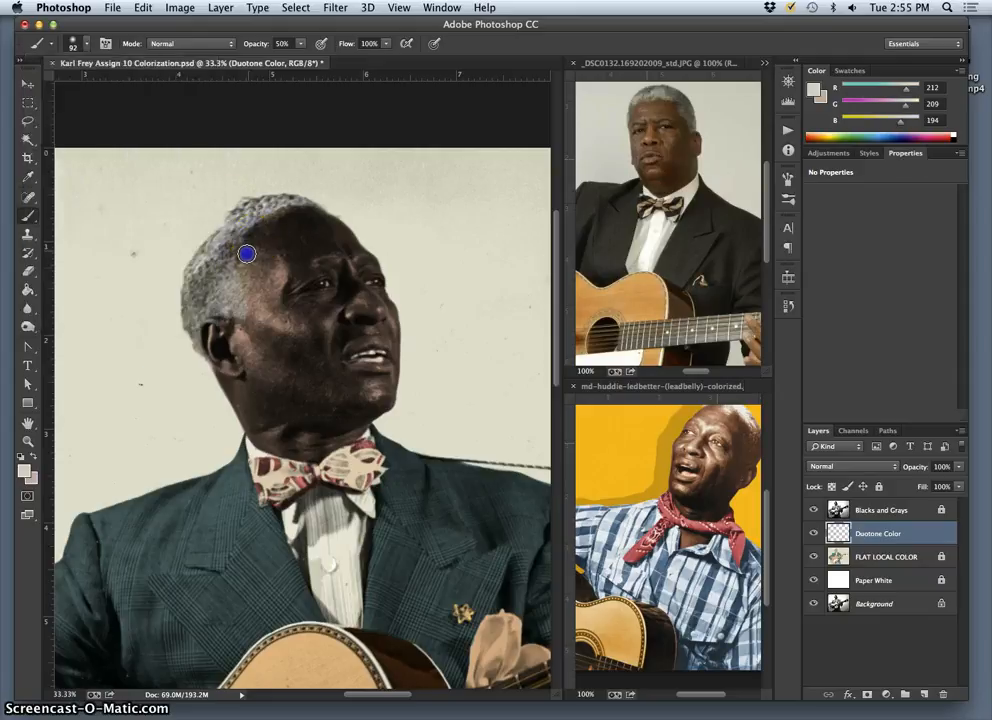
left_click(264, 303)
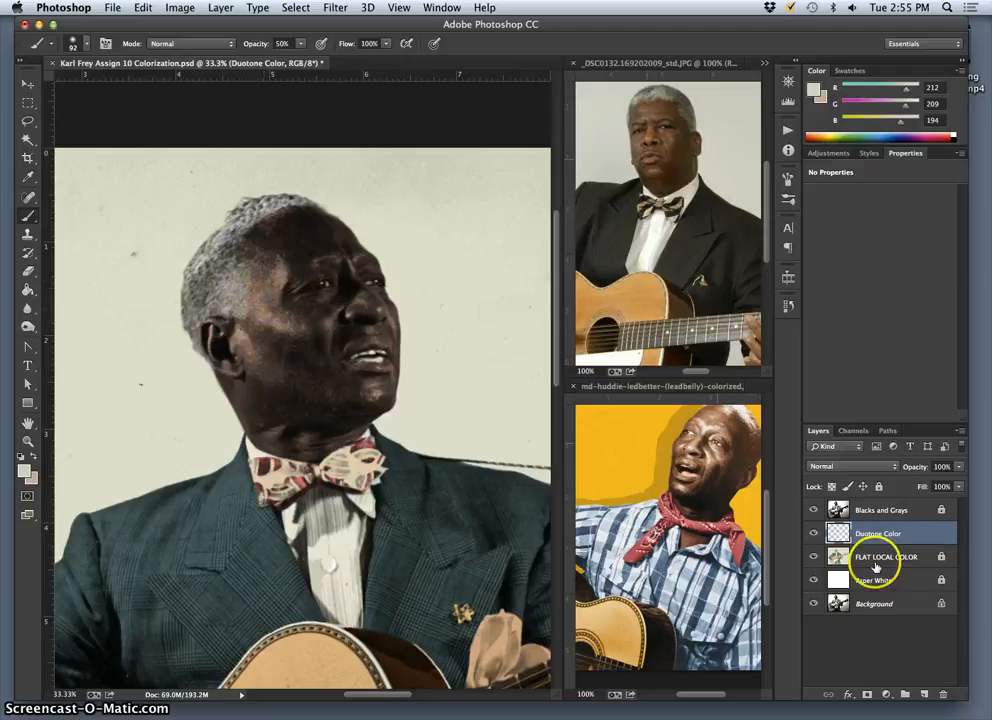
Set the Eyedropper to sample Current & Below and return to the Brush tool.
left_click(942, 558)
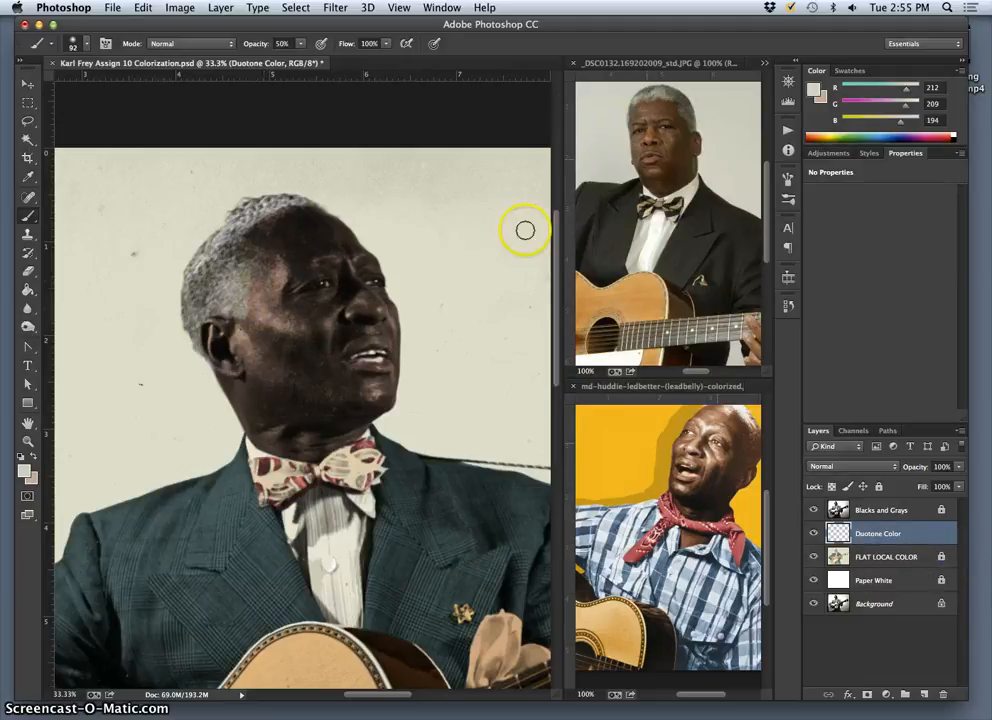
left_click(30, 179)
left_click(283, 43)
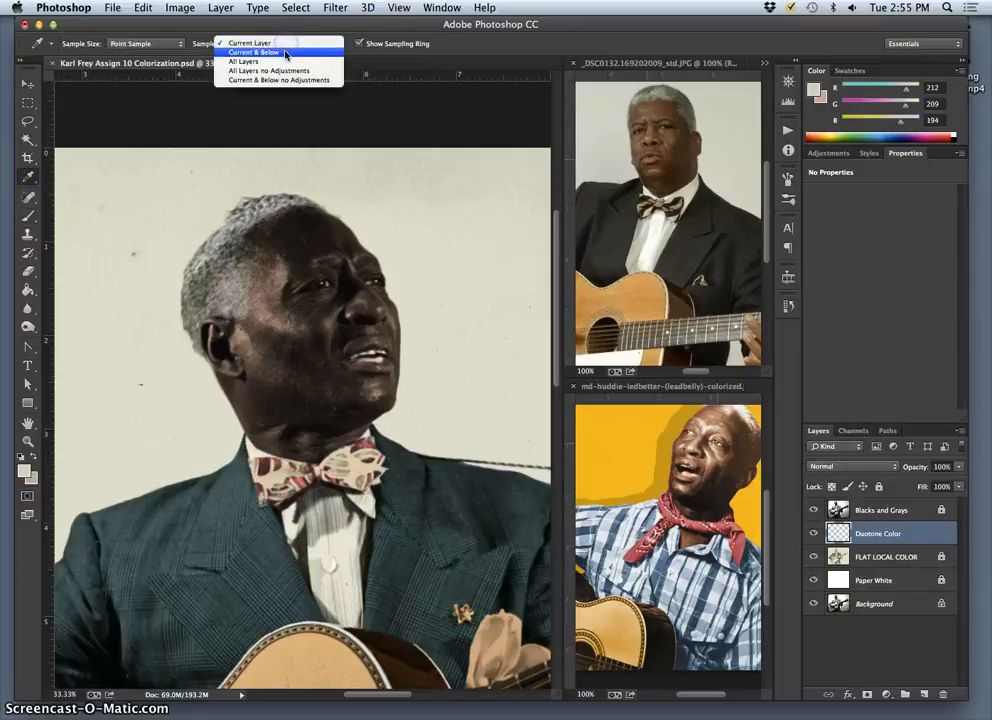
left_click(288, 50)
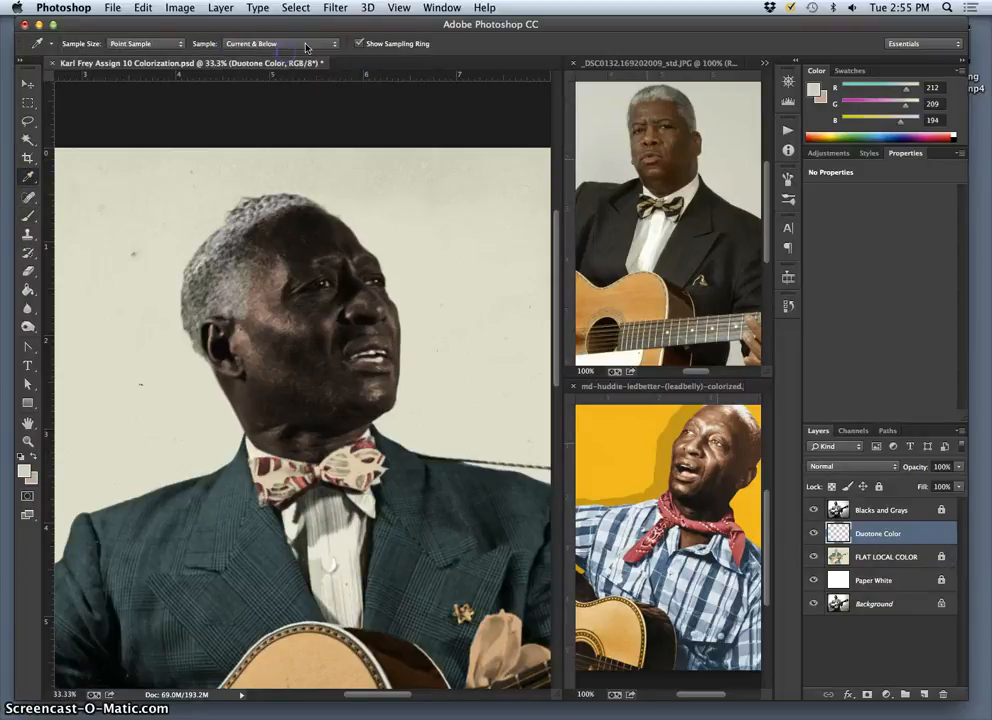
left_click(28, 216)
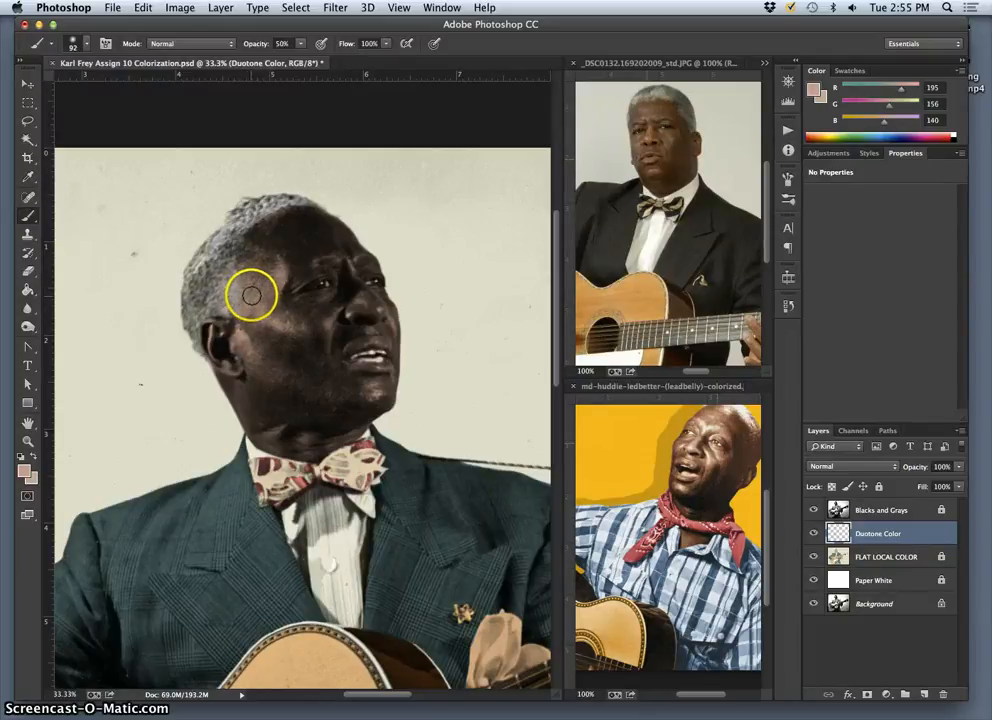
Hide the Blacks and Grays layer and switch the Duotone Color layer off and on to compare the hairline tint.
scroll(253, 297, "up", 3)
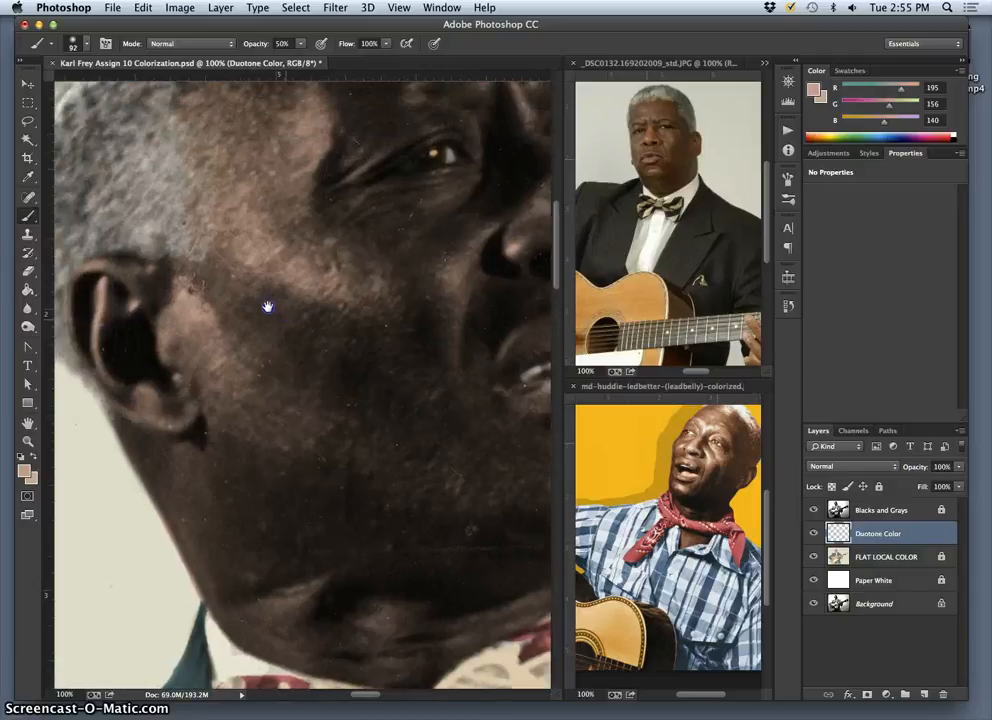
left_click_drag(268, 307, 298, 358)
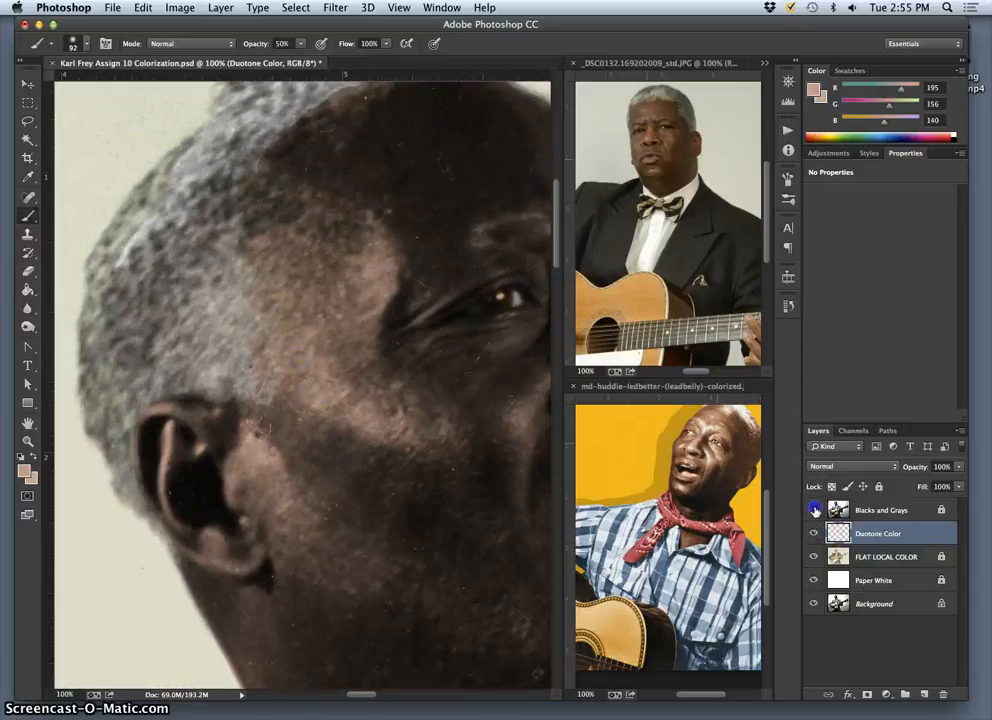
left_click(813, 510)
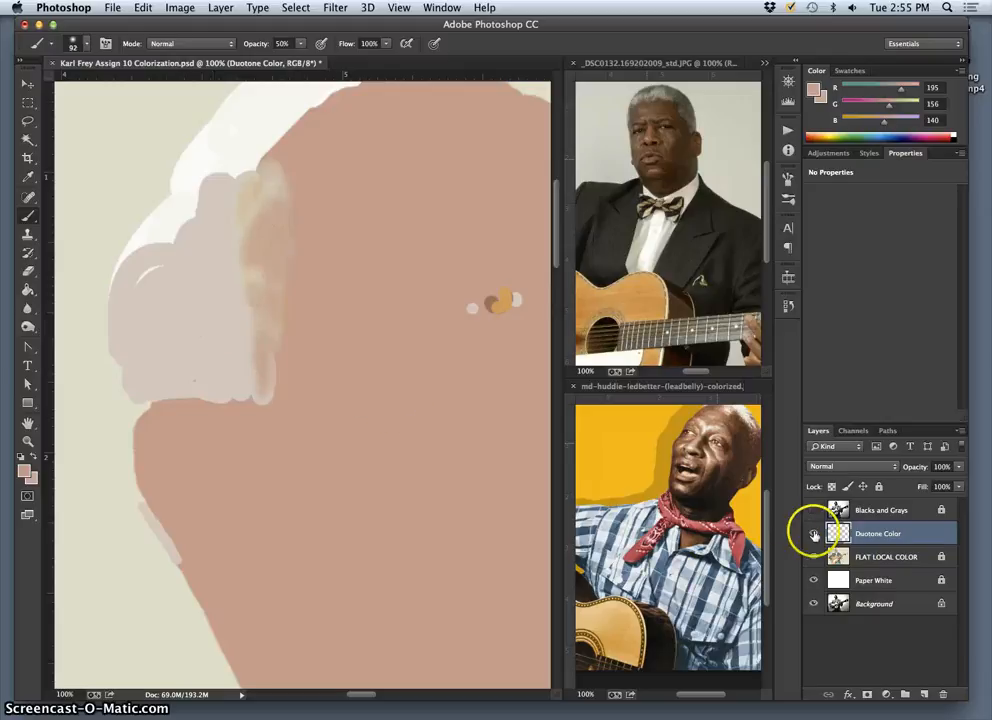
left_click(813, 534)
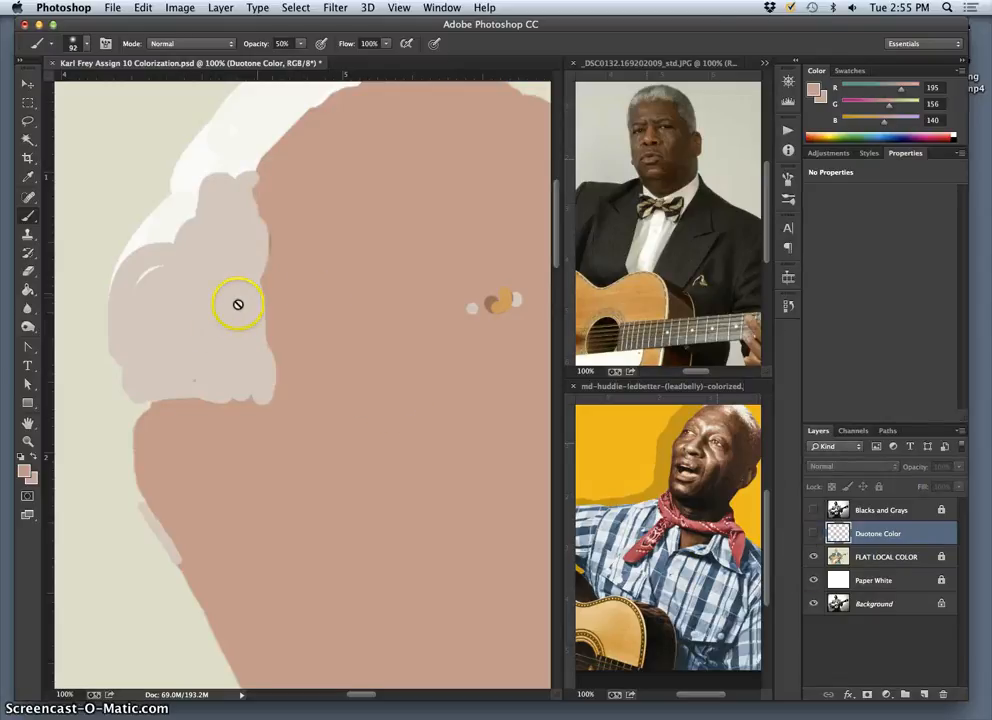
left_click(812, 533)
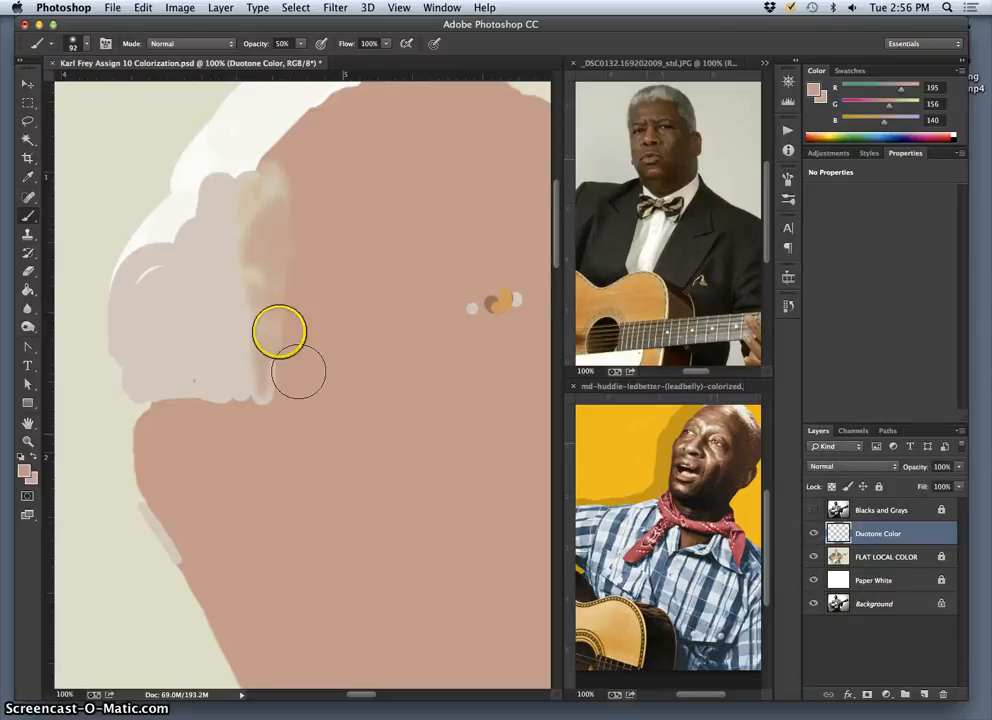
Blend the hairline with sampled hair gray and skin tone, and soften the boundary between the gray and white hair areas.
left_click(234, 308, "alt")
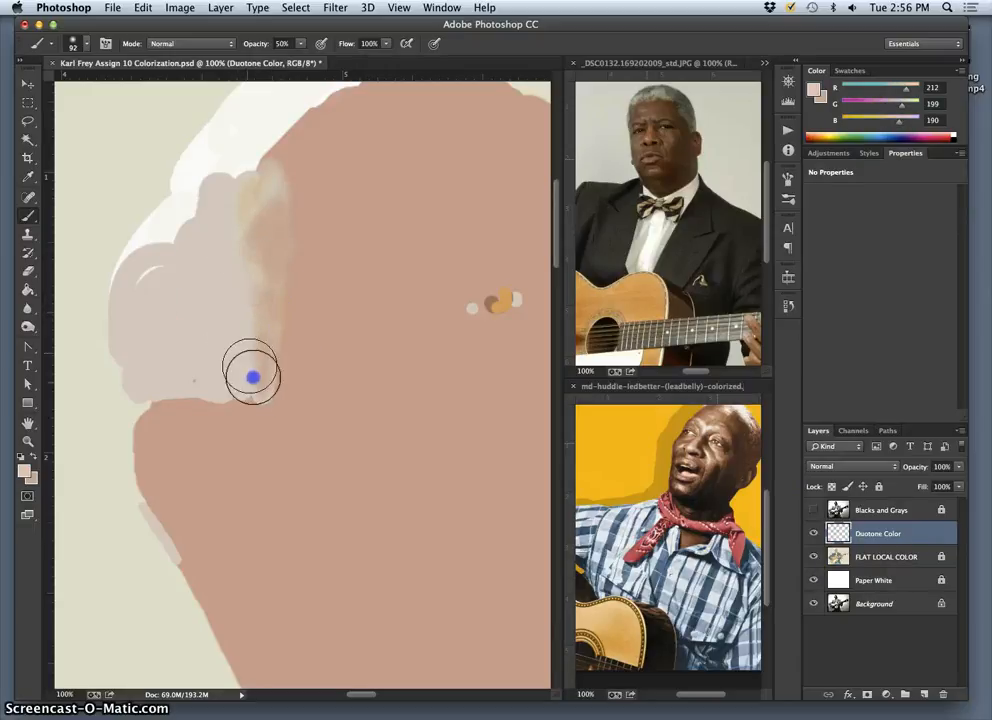
left_click(310, 354, "alt")
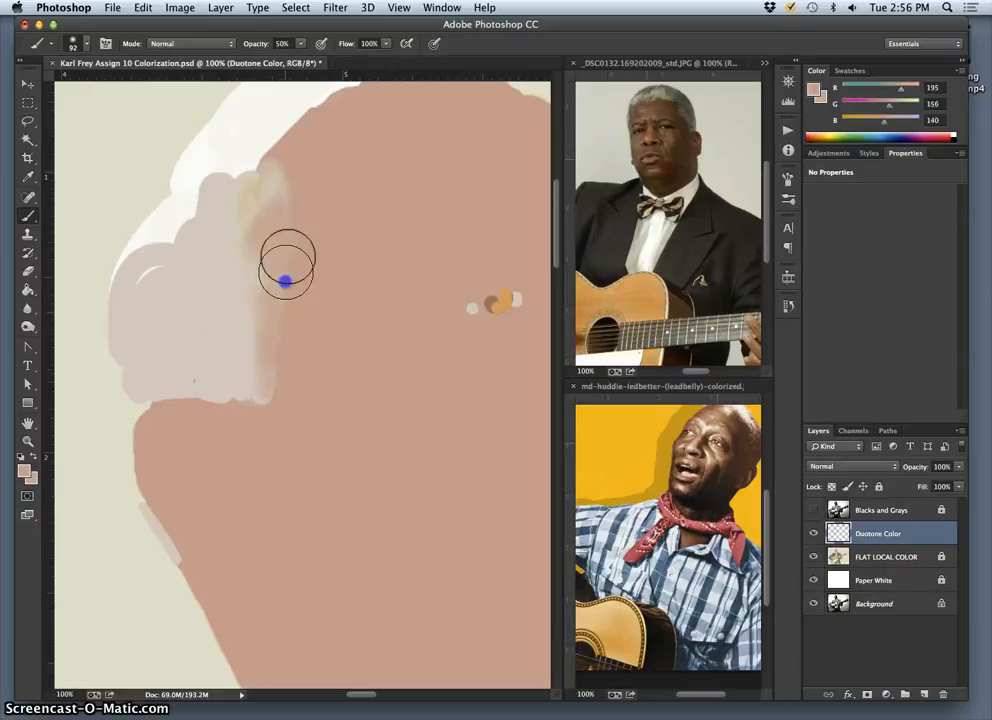
left_click(228, 322, "alt")
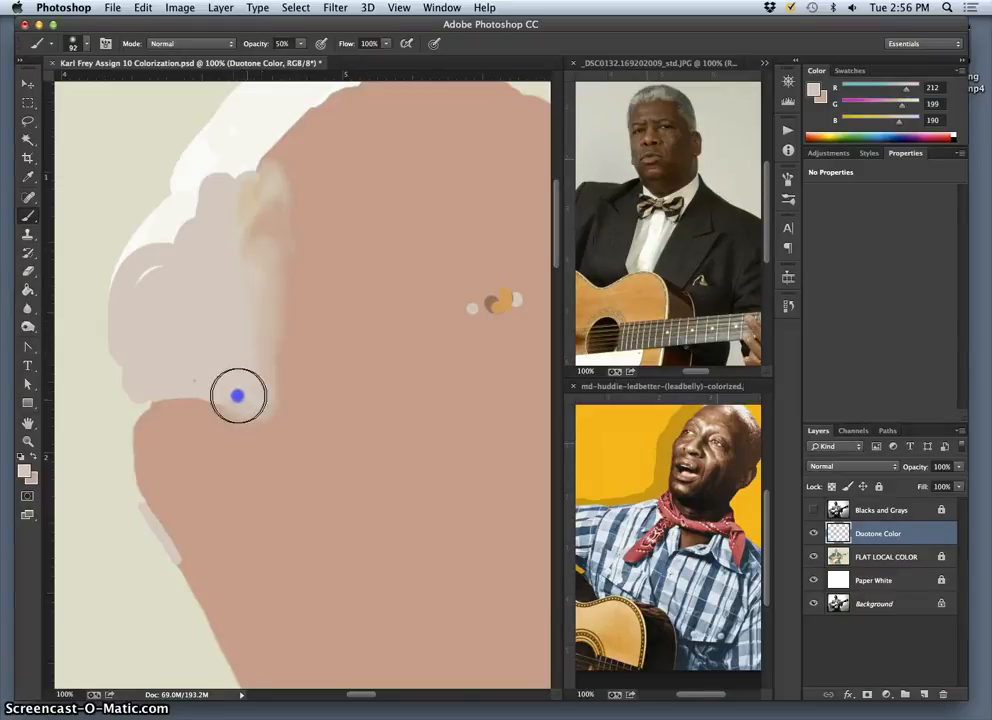
mouse_move(238, 395)
left_mouse_down()
mouse_move(276, 362)
mouse_move(313, 390)
mouse_move(242, 176)
mouse_move(220, 185)
mouse_move(216, 203)
mouse_move(228, 152)
mouse_move(205, 209)
mouse_move(202, 195)
mouse_move(180, 236)
mouse_move(210, 175)
mouse_move(172, 239)
mouse_move(137, 268)
mouse_move(156, 279)
mouse_move(181, 214)
mouse_move(250, 158)
left_mouse_up()
left_click(229, 152, "alt")
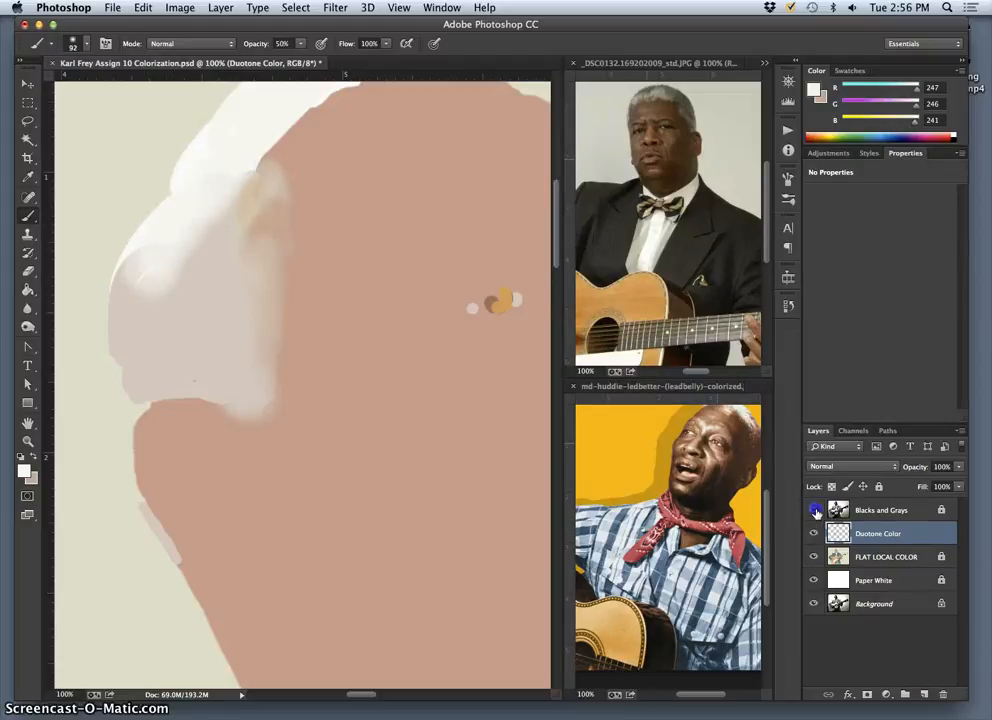
Show the Blacks and Grays layer and brush soft off-white tones over the hair behind the ear and toward the temple.
left_click(813, 510)
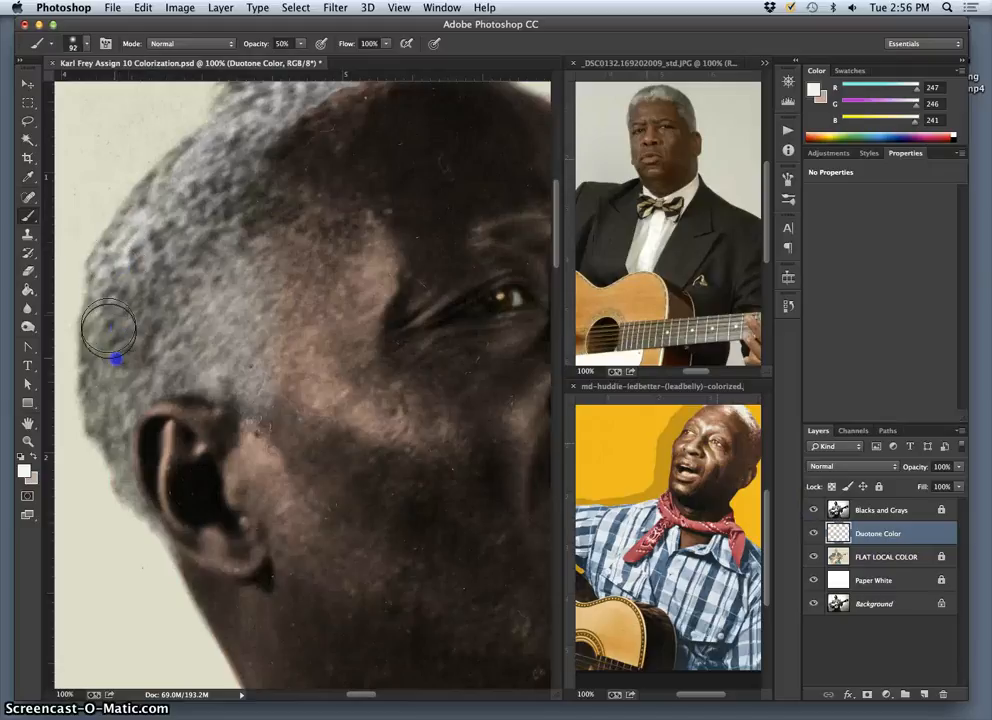
left_click_drag(110, 420, 115, 425)
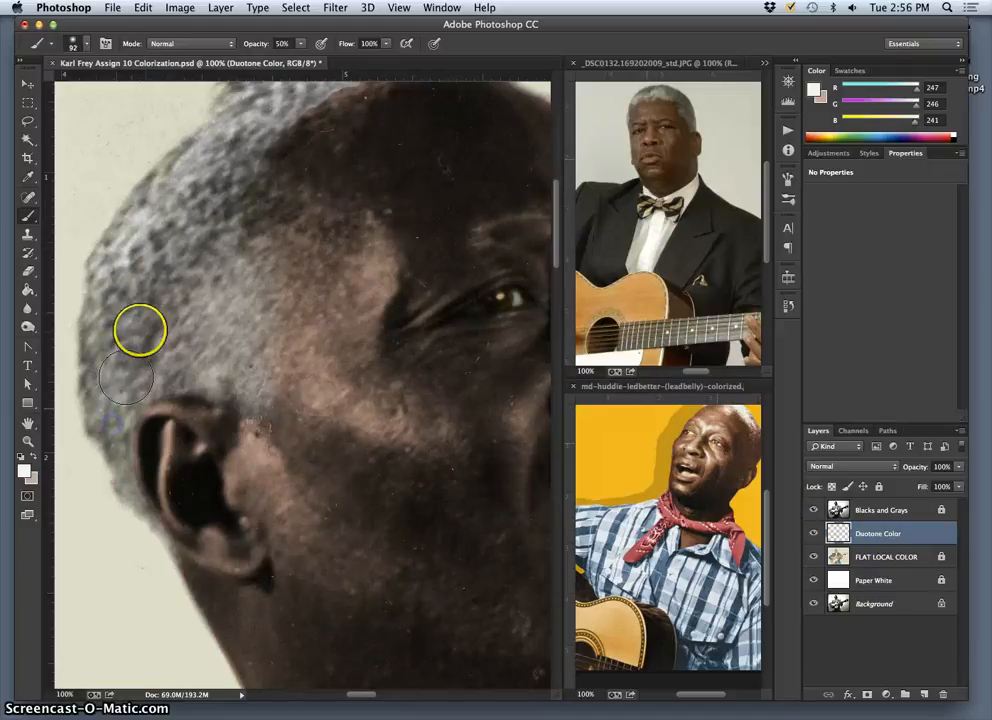
mouse_move(140, 330)
left_mouse_down()
mouse_move(175, 313)
mouse_move(205, 289)
mouse_move(209, 297)
mouse_move(243, 197)
left_mouse_up()
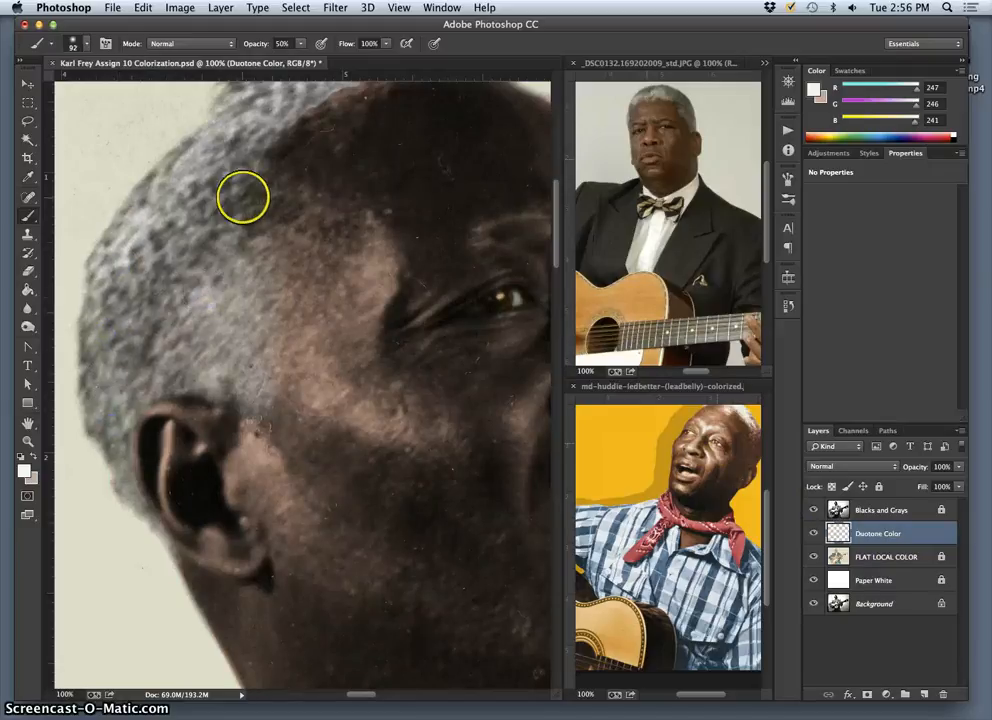
left_click_drag(220, 246, 229, 236)
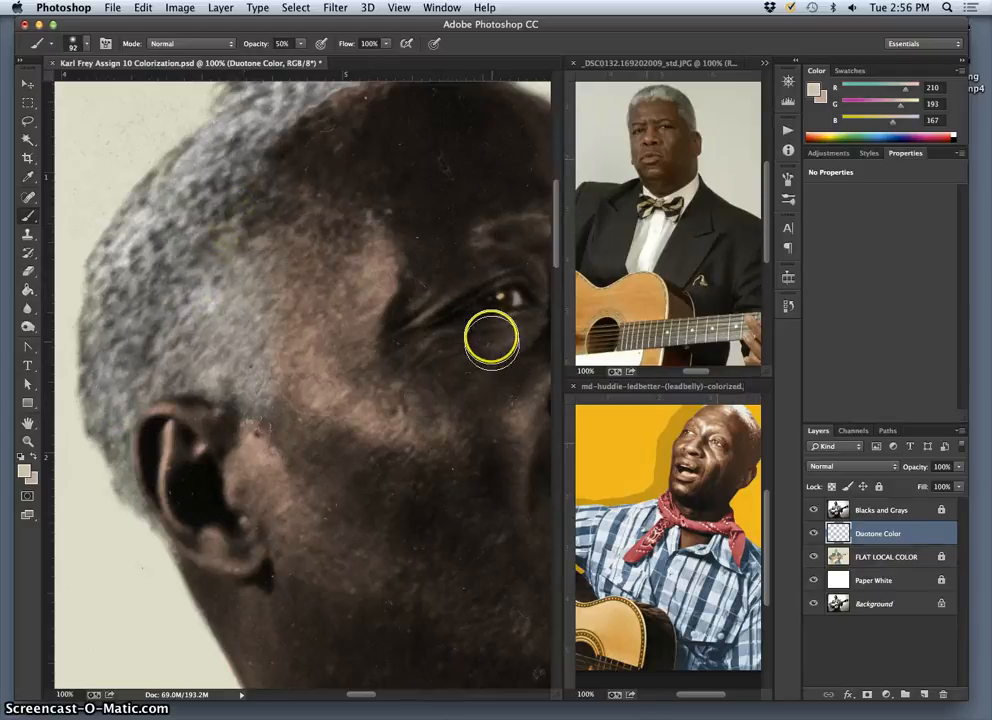
Tint the skin under the eye with light tan, and the nose and adjoining cheek with golden tan.
left_click_drag(491, 336, 457, 351)
left_click_drag(468, 423, 345, 416)
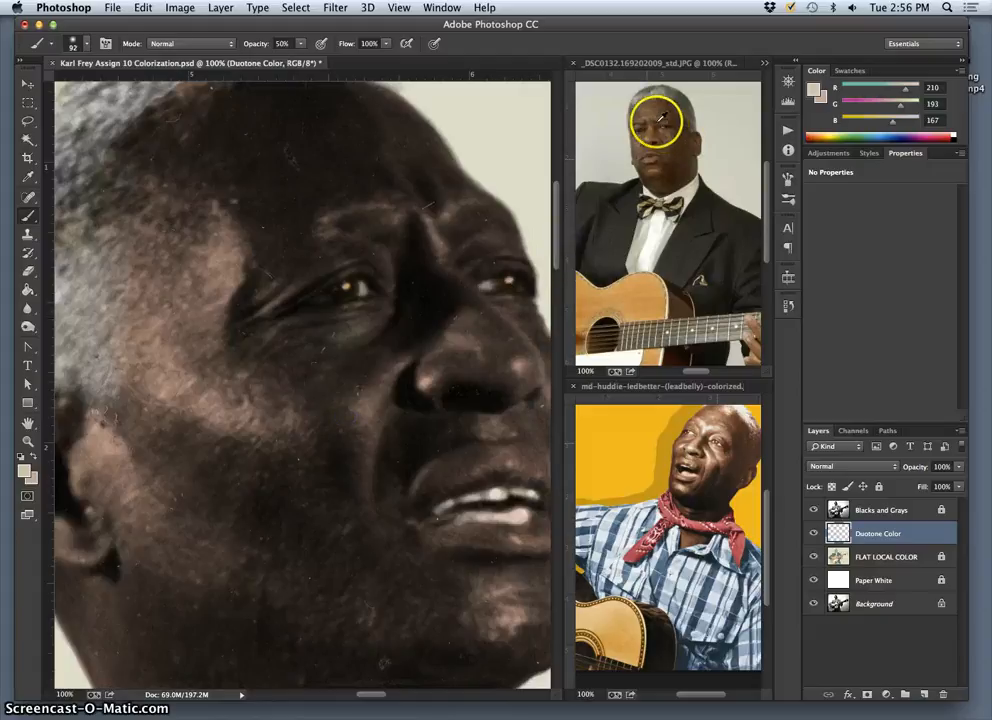
left_click(648, 106, "alt")
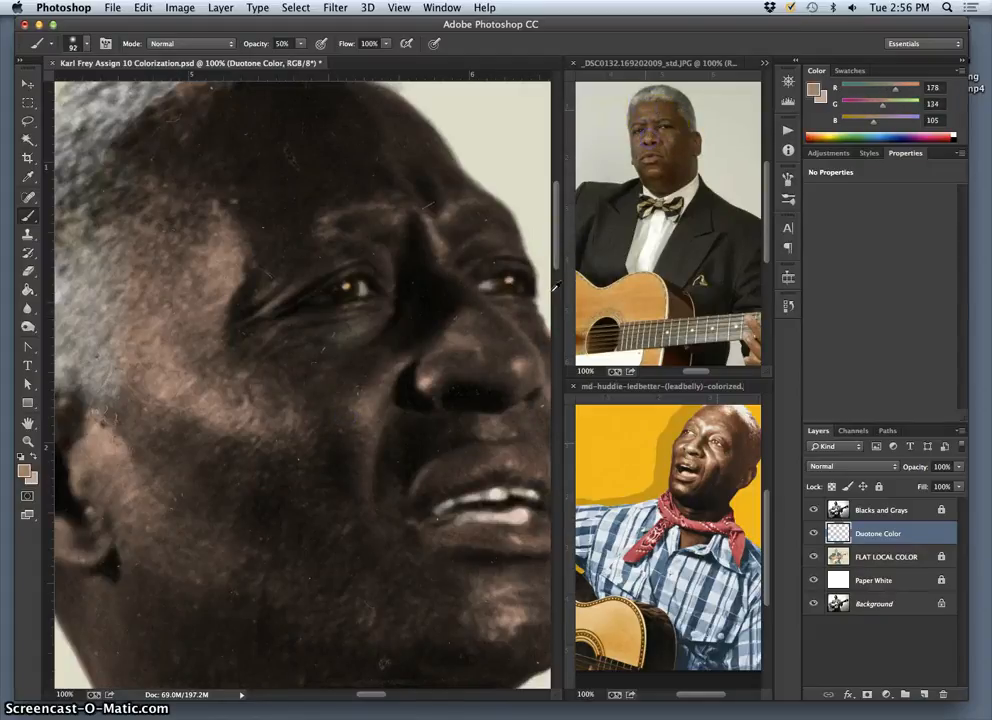
mouse_move(505, 355)
left_mouse_down()
mouse_move(458, 323)
mouse_move(467, 318)
mouse_move(438, 275)
mouse_move(515, 353)
mouse_move(476, 343)
mouse_move(405, 361)
mouse_move(376, 405)
mouse_move(344, 382)
mouse_move(383, 323)
mouse_move(332, 390)
left_mouse_up()
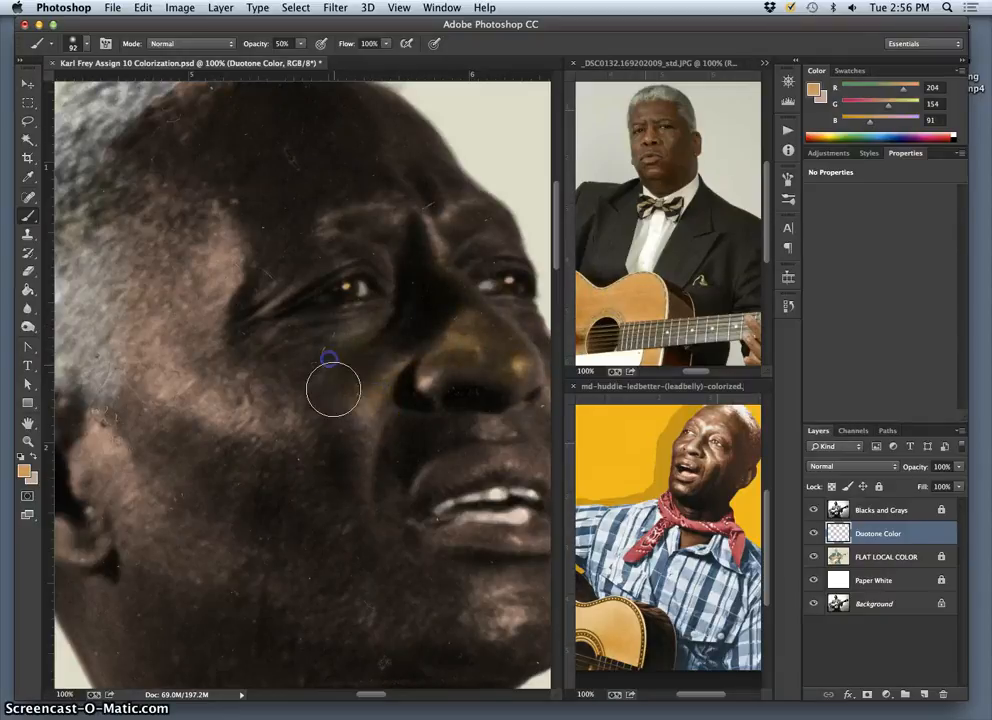
Sample a reddish brown from the colorized reference portrait's face and tint the area under the eye, cheek and mouth.
left_click(717, 462, "alt")
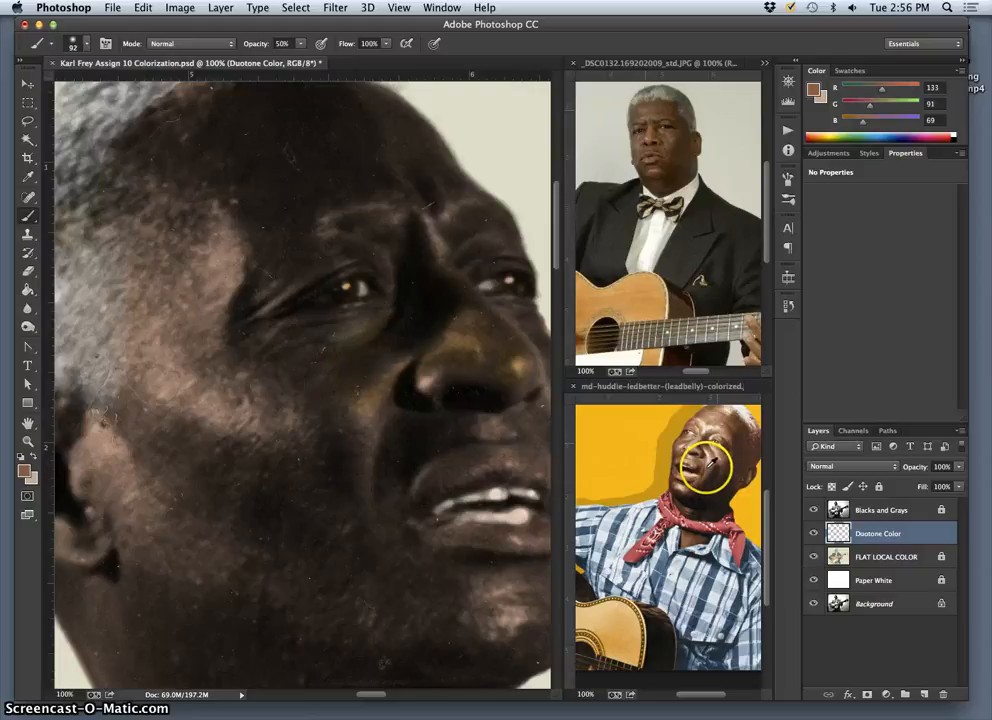
mouse_move(335, 344)
left_mouse_down()
mouse_move(390, 309)
mouse_move(398, 276)
mouse_move(378, 252)
mouse_move(353, 241)
mouse_move(257, 294)
mouse_move(375, 232)
mouse_move(378, 362)
mouse_move(348, 381)
left_mouse_up()
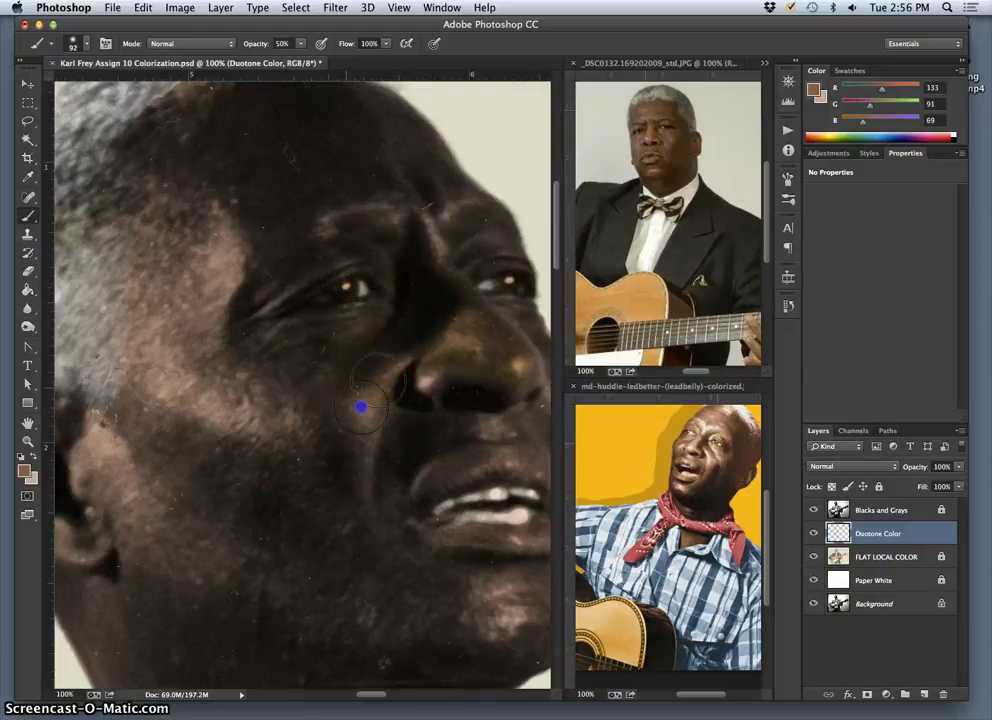
left_click_drag(427, 461, 391, 496)
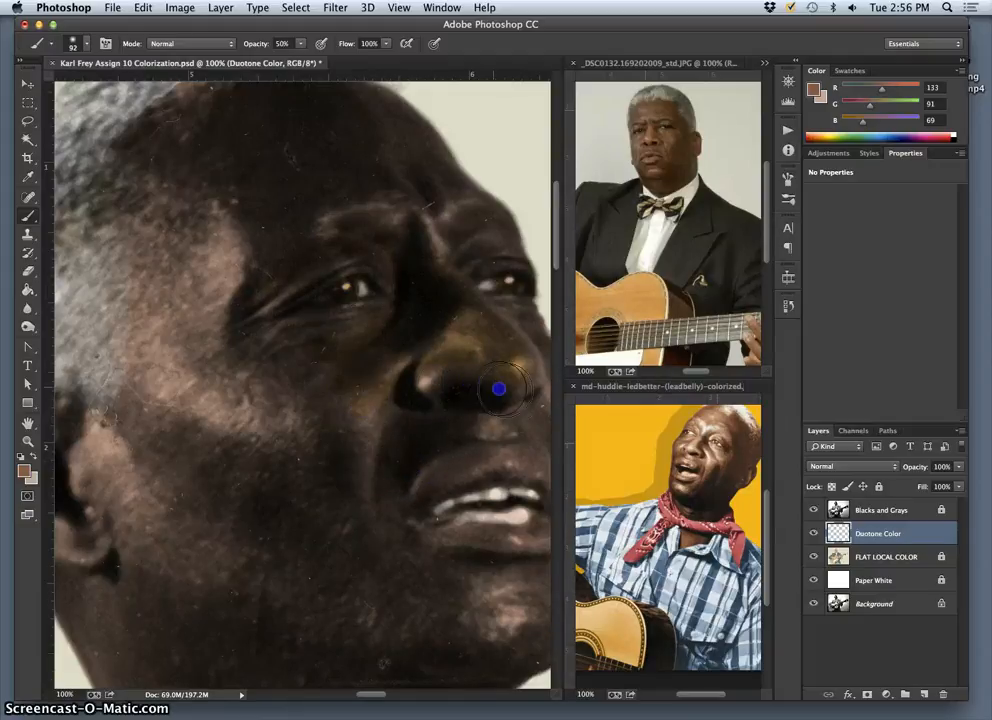
Sample the warm tan from the nose and tint the highlights on the cheekbone and temple with it.
left_click(196, 381, "alt")
mouse_move(176, 352)
left_mouse_down()
mouse_move(378, 369)
mouse_move(177, 358)
mouse_move(158, 370)
mouse_move(137, 318)
left_mouse_up()
left_click(448, 342, "alt")
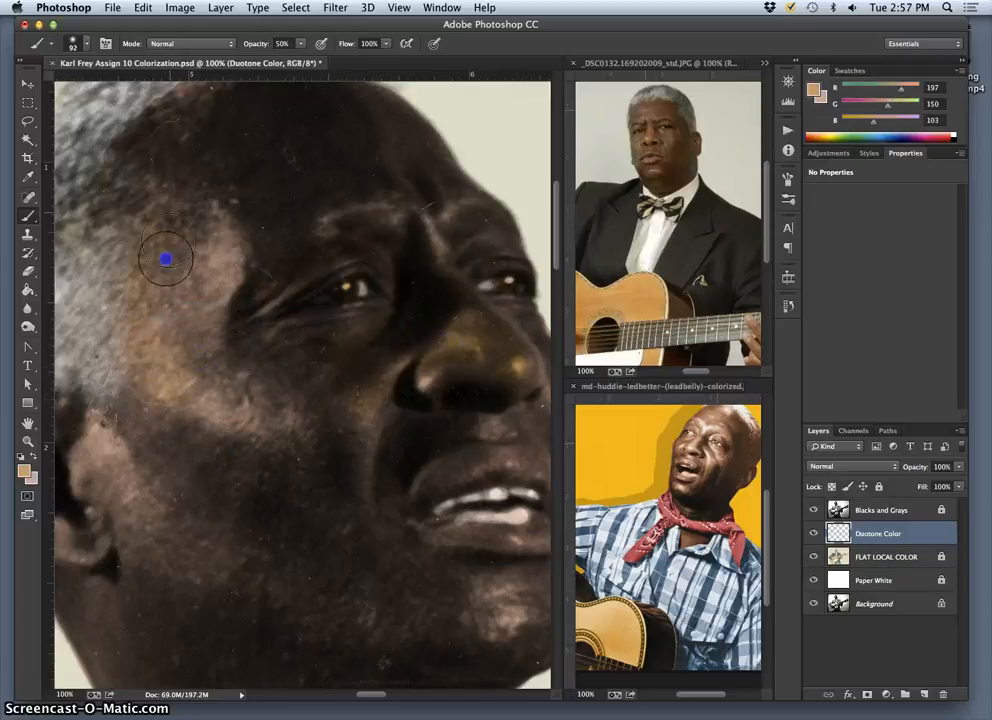